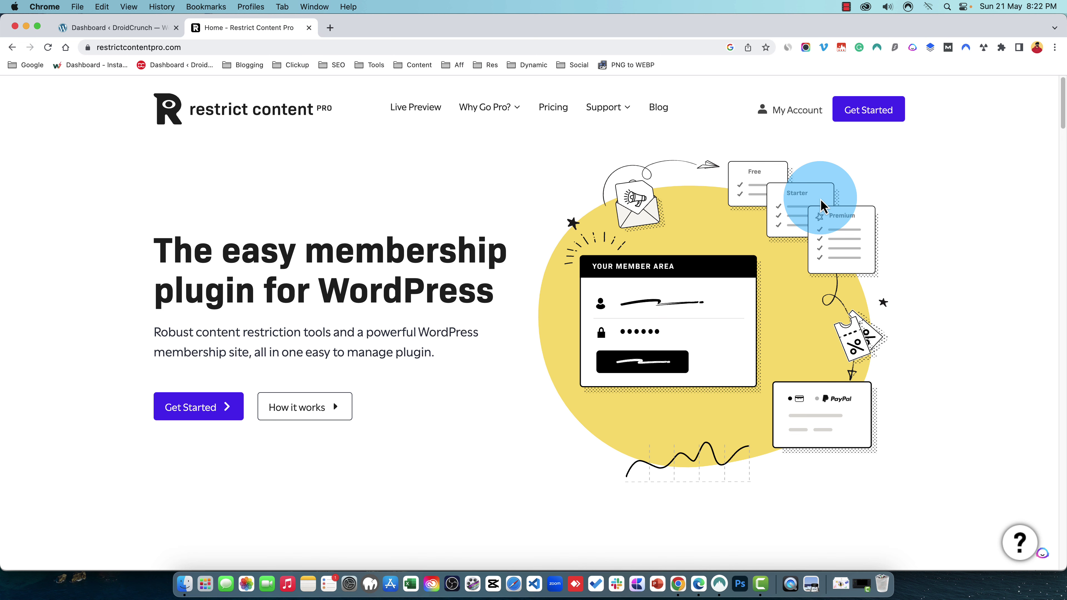
Scroll the home page down to the 'Grow your membership website' feature highlights.
scroll(836, 216, down, 3)
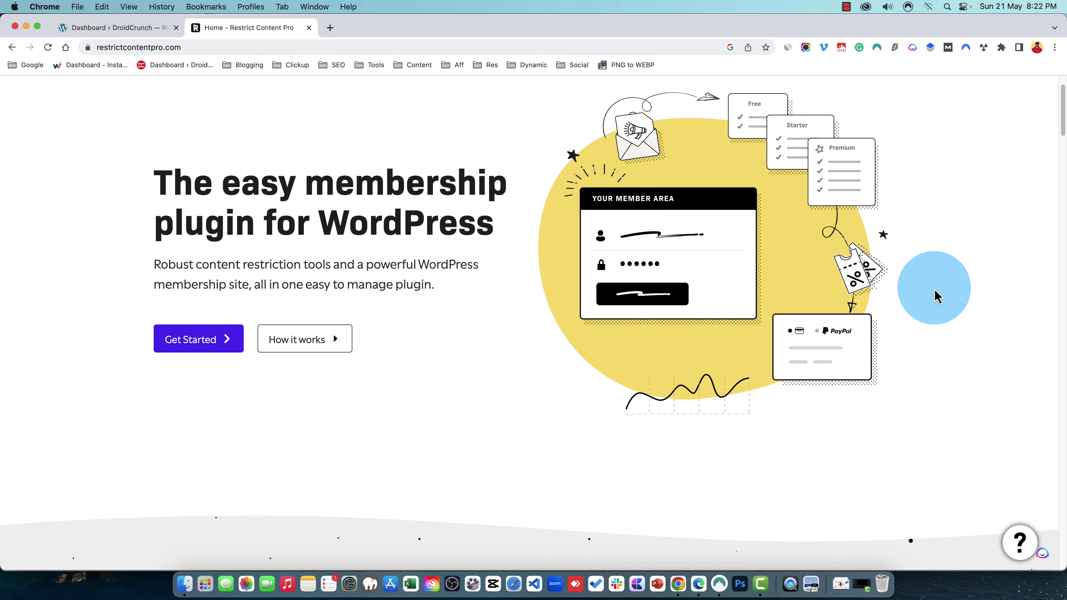
scroll(895, 234, down, 10)
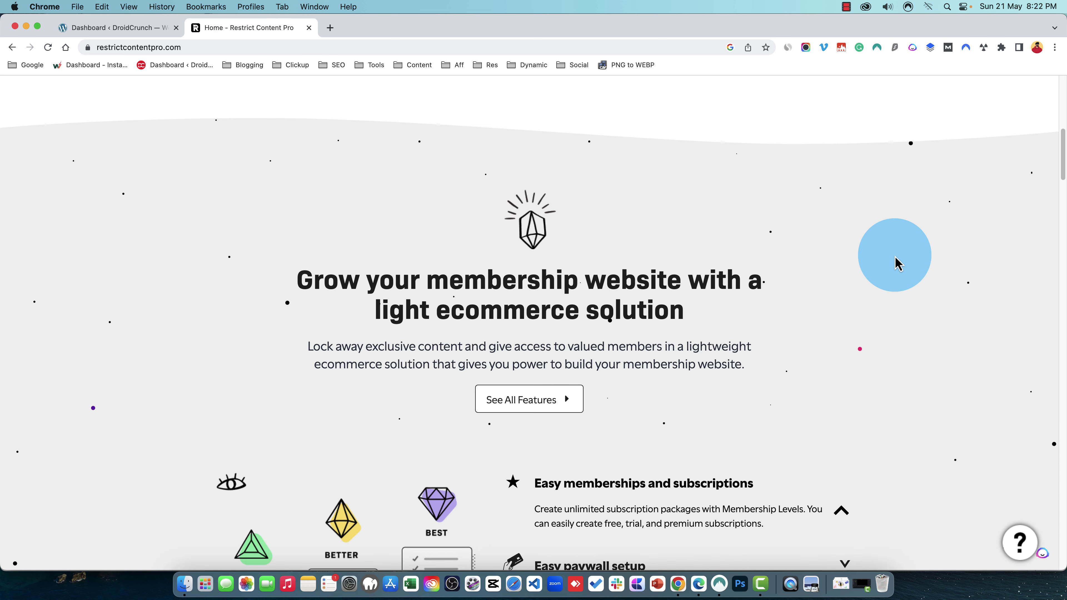
scroll(896, 263, down, 2)
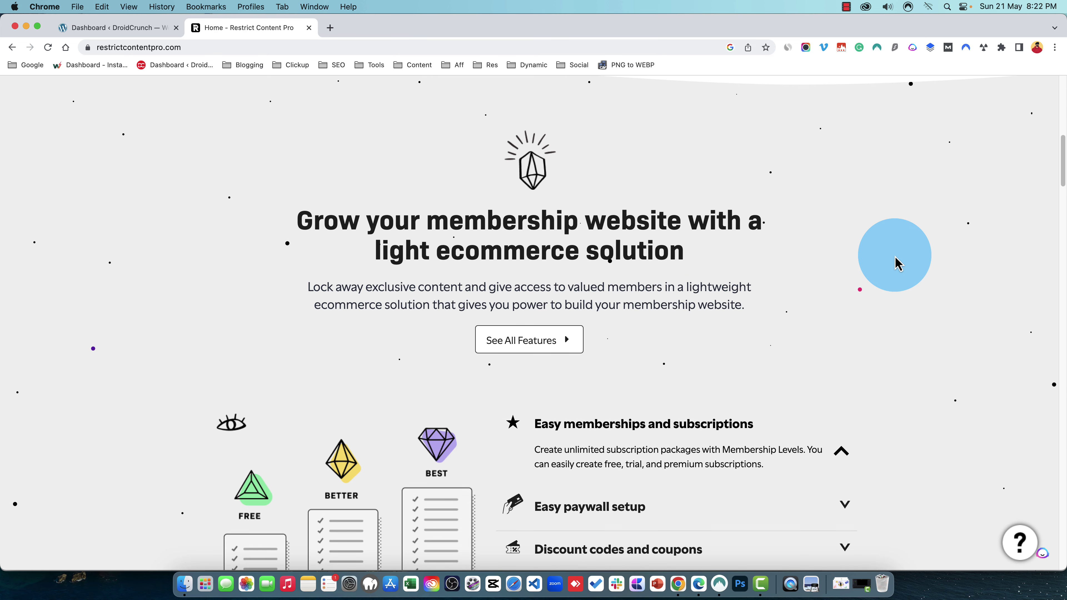
scroll(897, 263, down, 6)
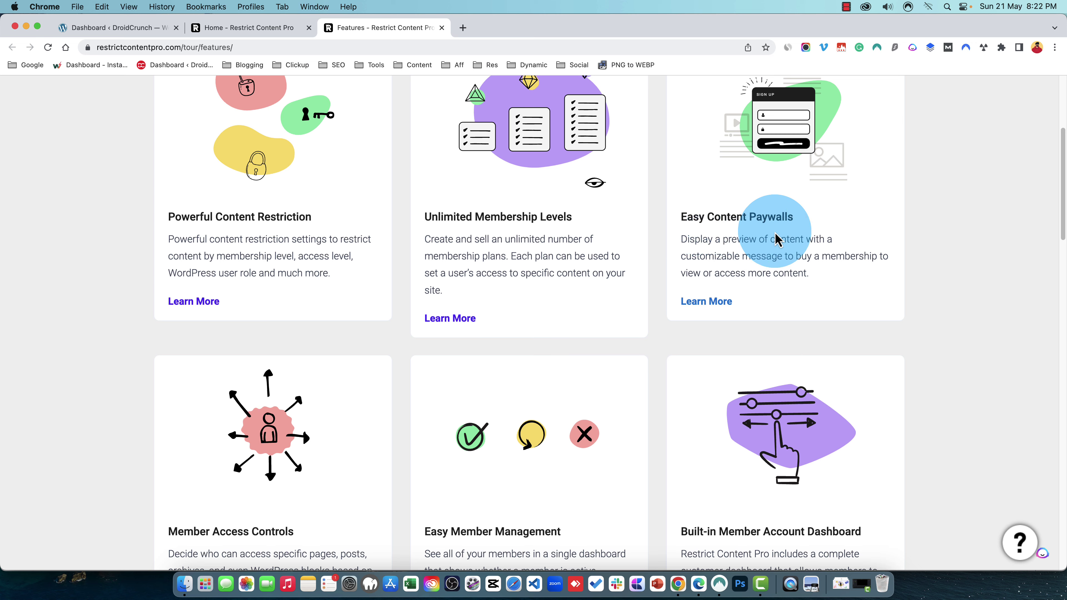
Browse the Features page cards, from Powerful Content Restriction to Prorated Memberships, then return to the home tab.
scroll(813, 251, up, 1)
scroll(812, 251, down, 5)
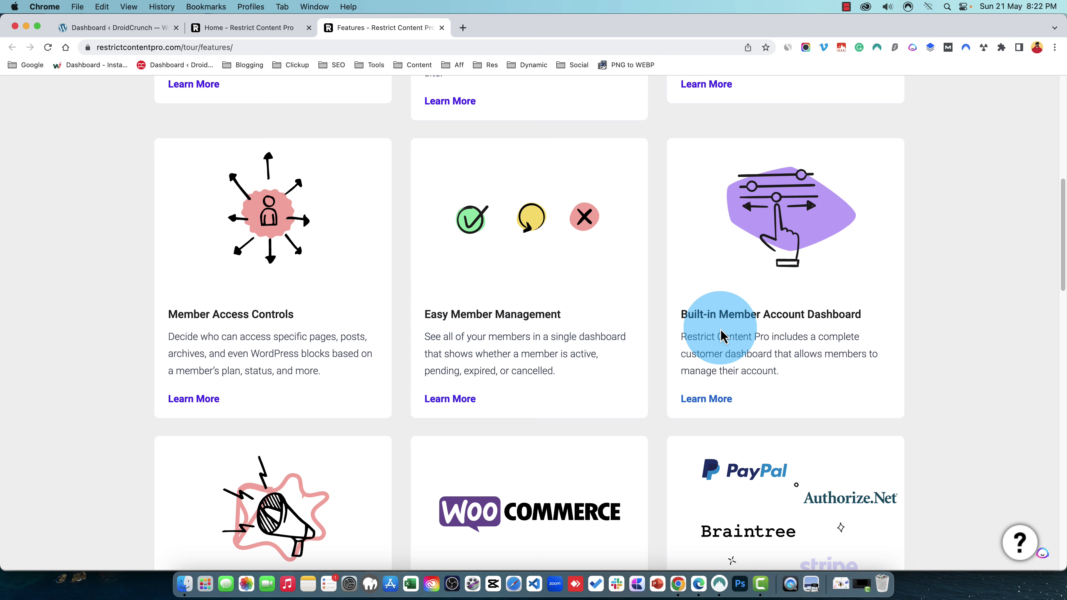
scroll(841, 326, down, 3)
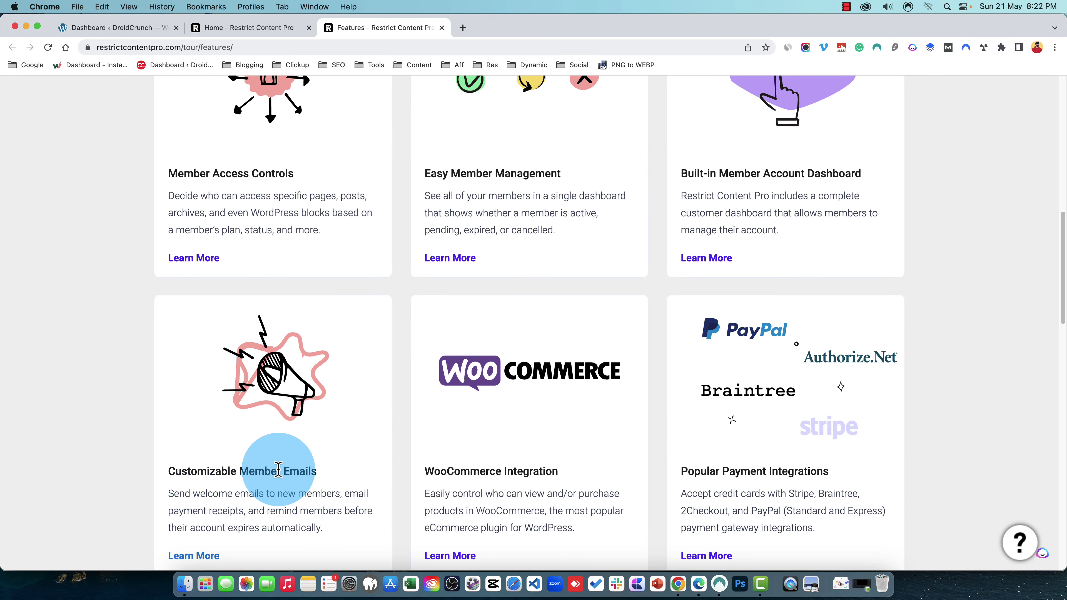
scroll(530, 475, down, 2)
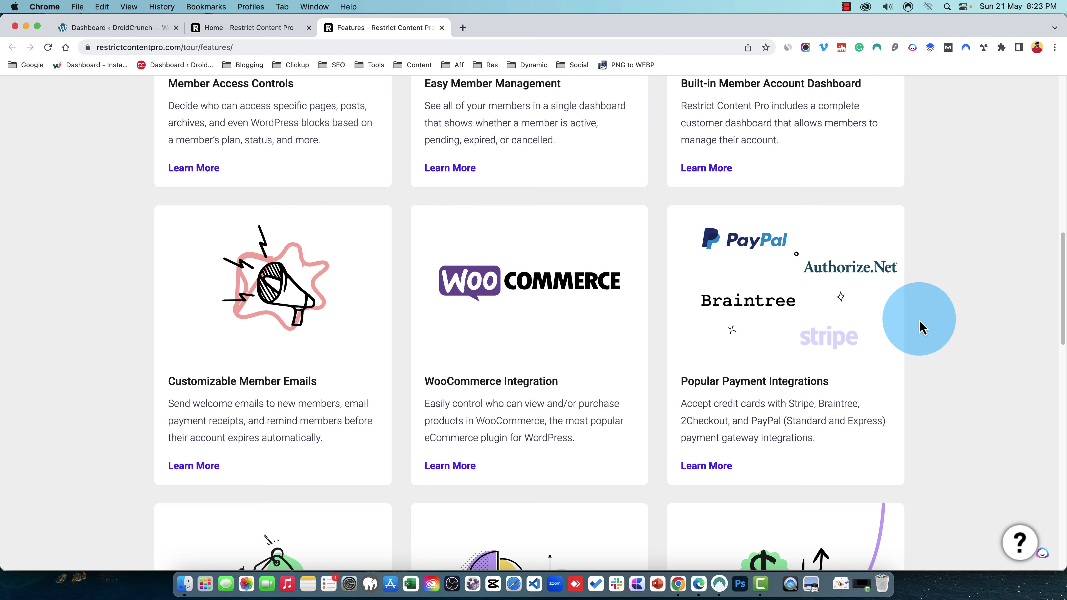
scroll(920, 328, down, 7)
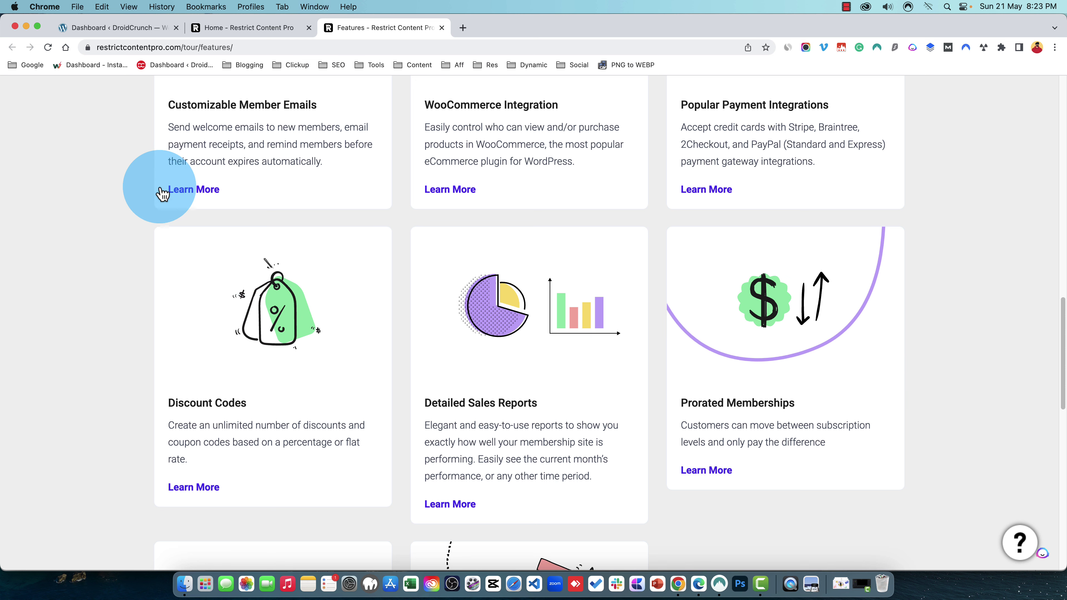
scroll(855, 468, down, 2)
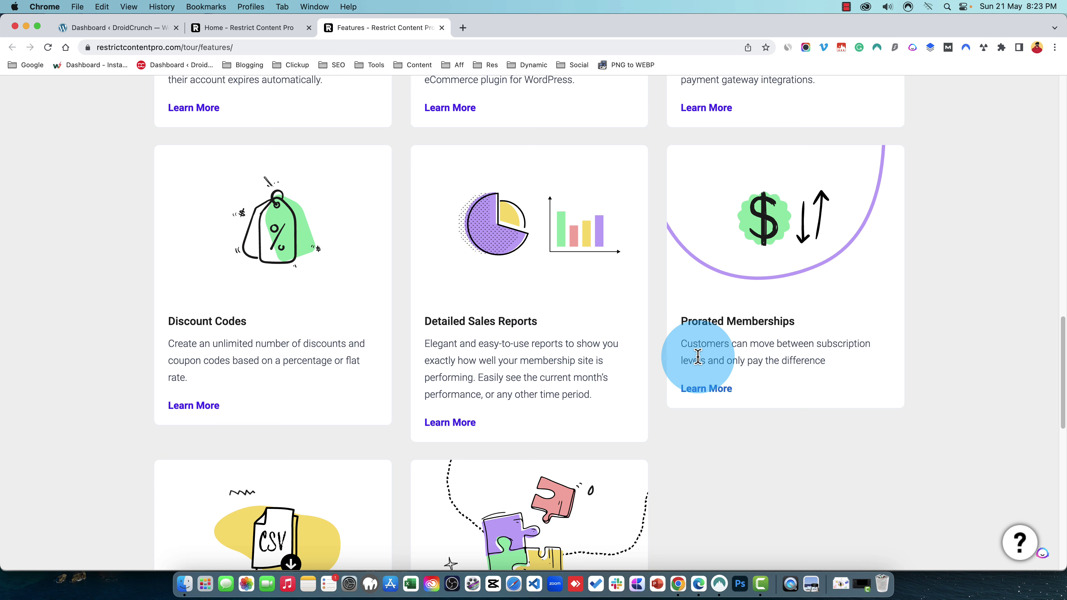
scroll(945, 310, down, 2)
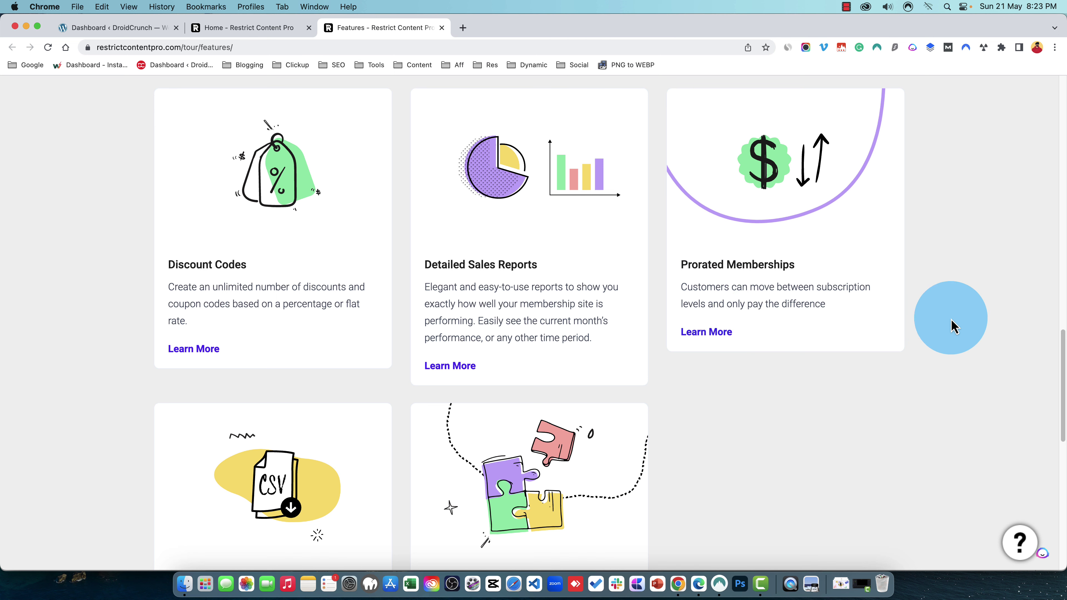
scroll(927, 335, down, 10)
scroll(832, 314, up, 15)
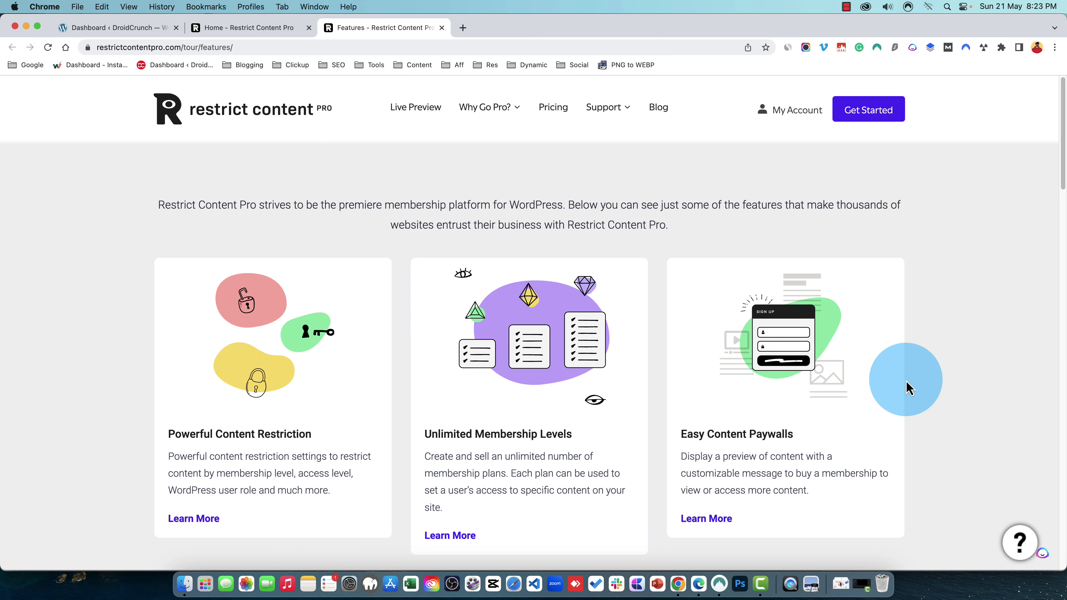
click(248, 27)
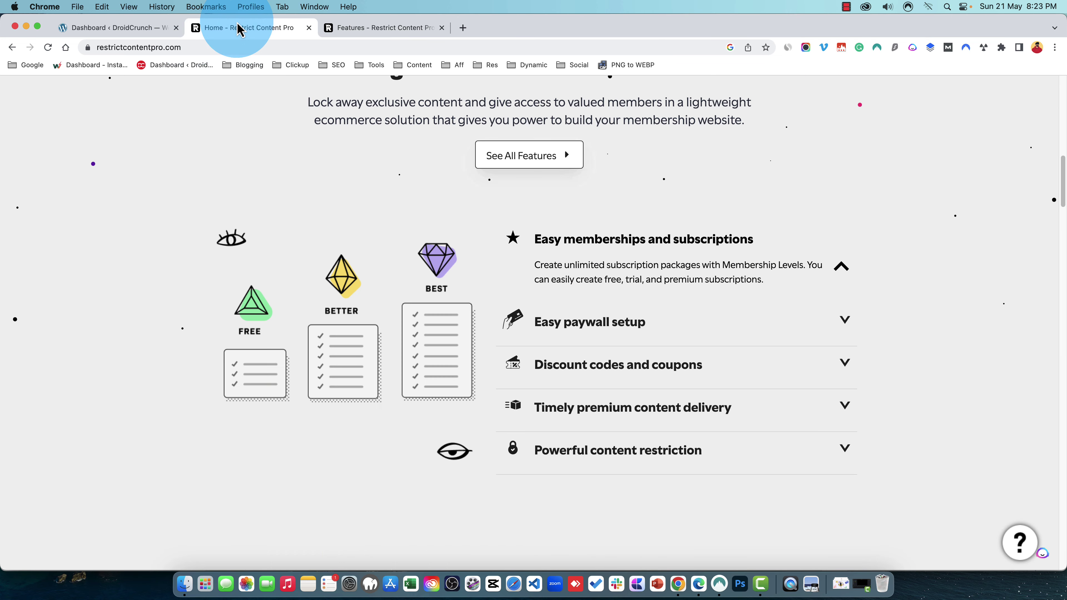
Switch to the DroidCrunch Dashboard and open the Installed Plugins list.
click(119, 31)
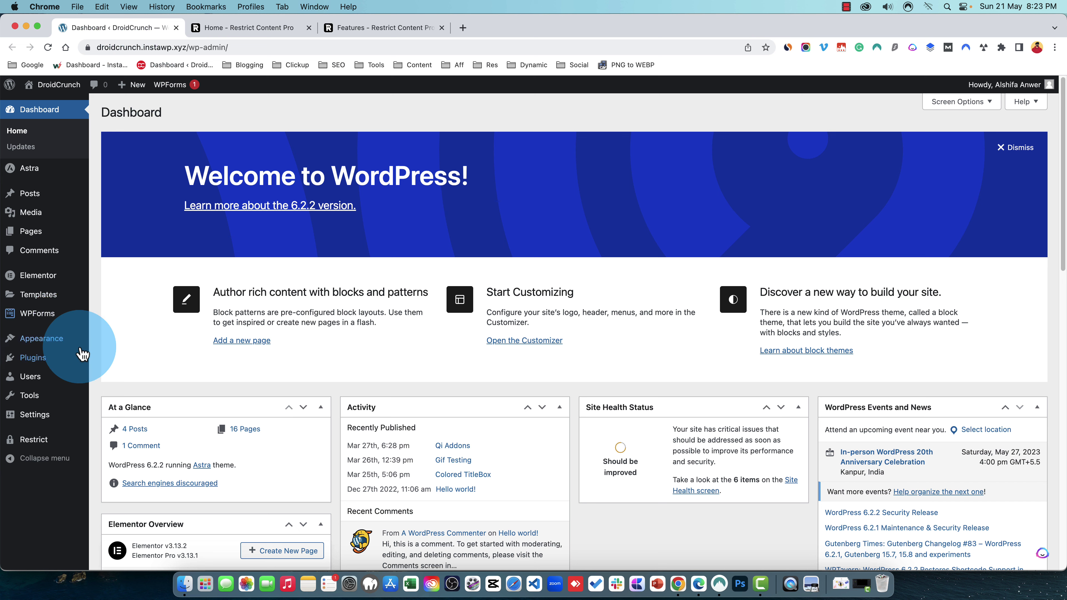
mouse_move(64, 355)
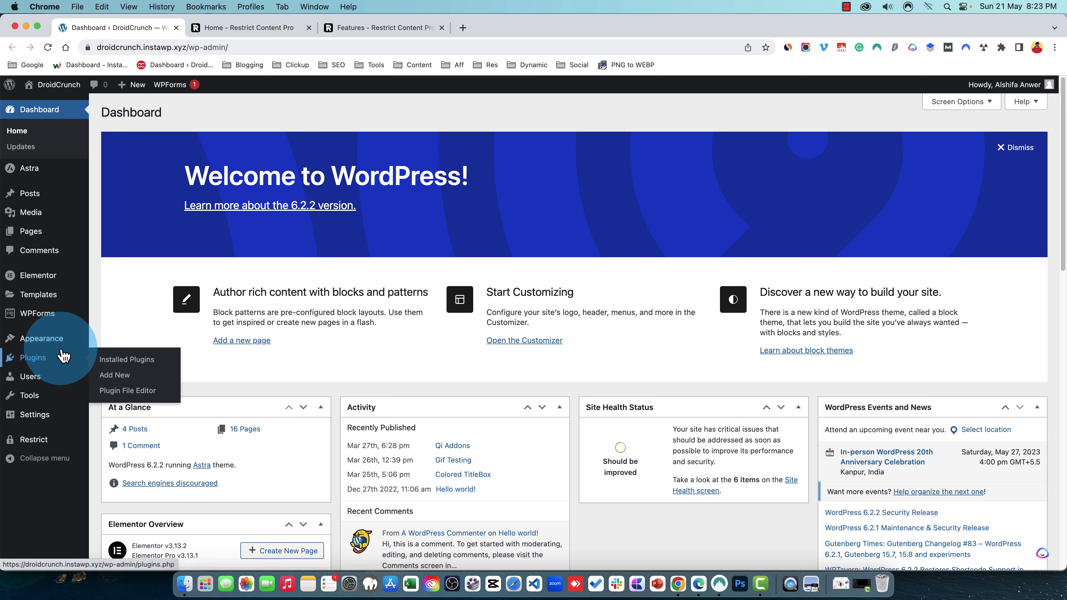
click(44, 362)
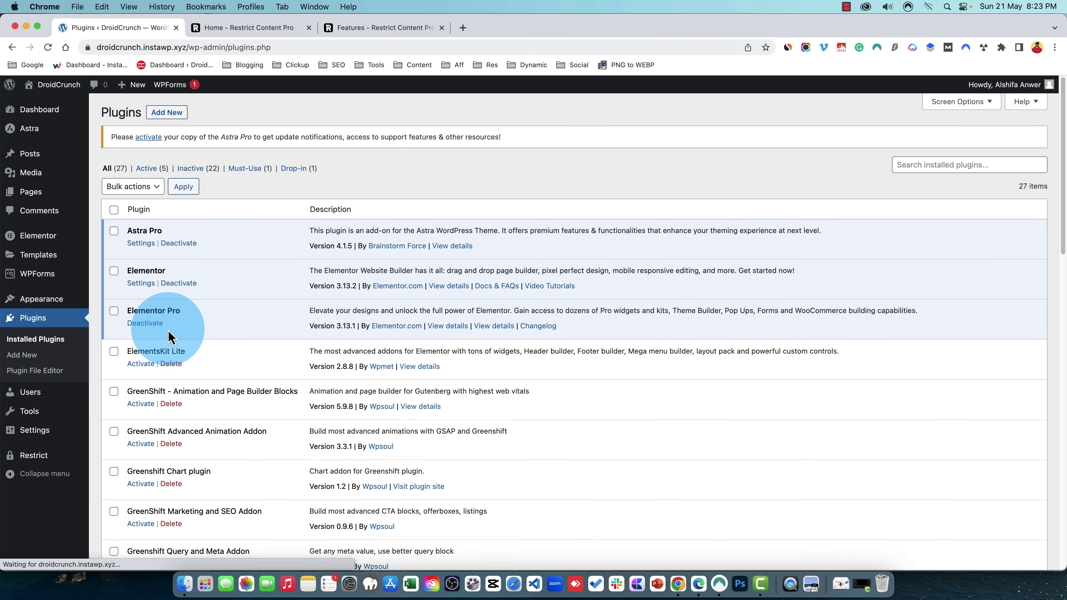
Open Restrict > Settings in a separate tab.
scroll(143, 358, down, 10)
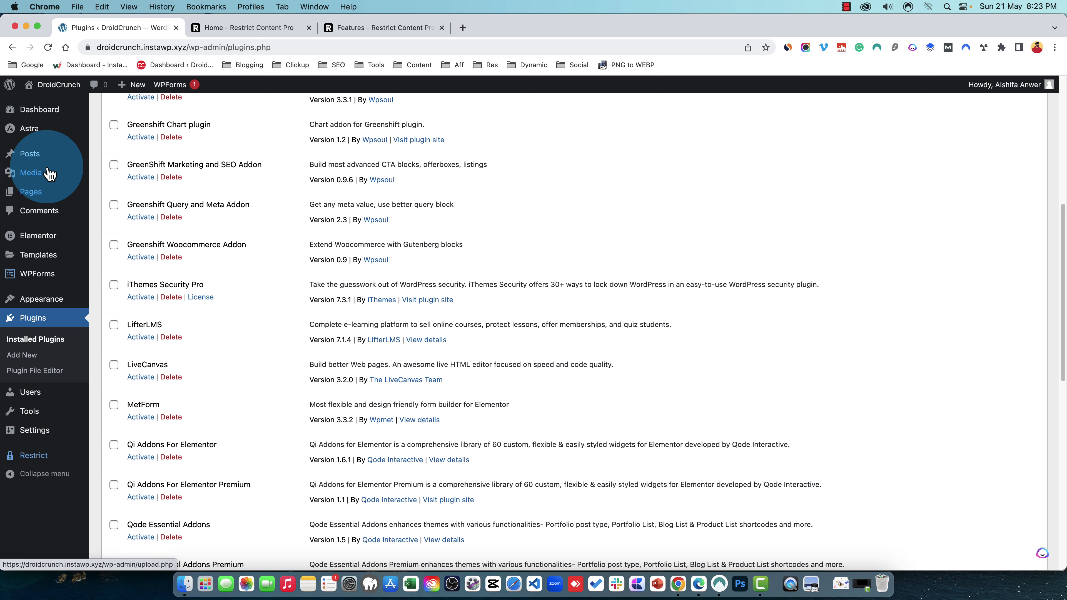
mouse_move(52, 156)
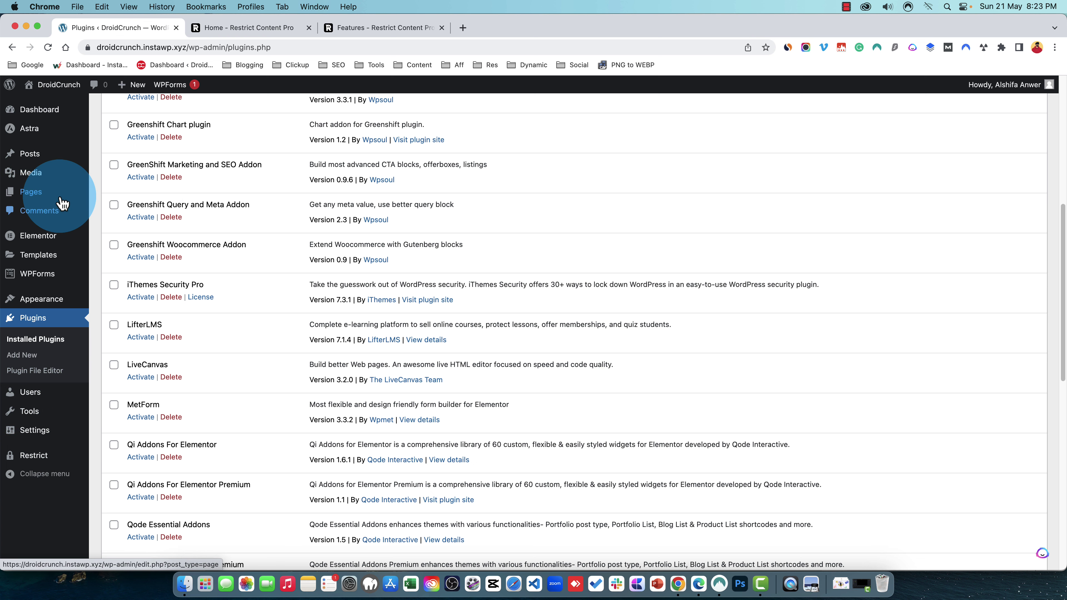
mouse_move(60, 198)
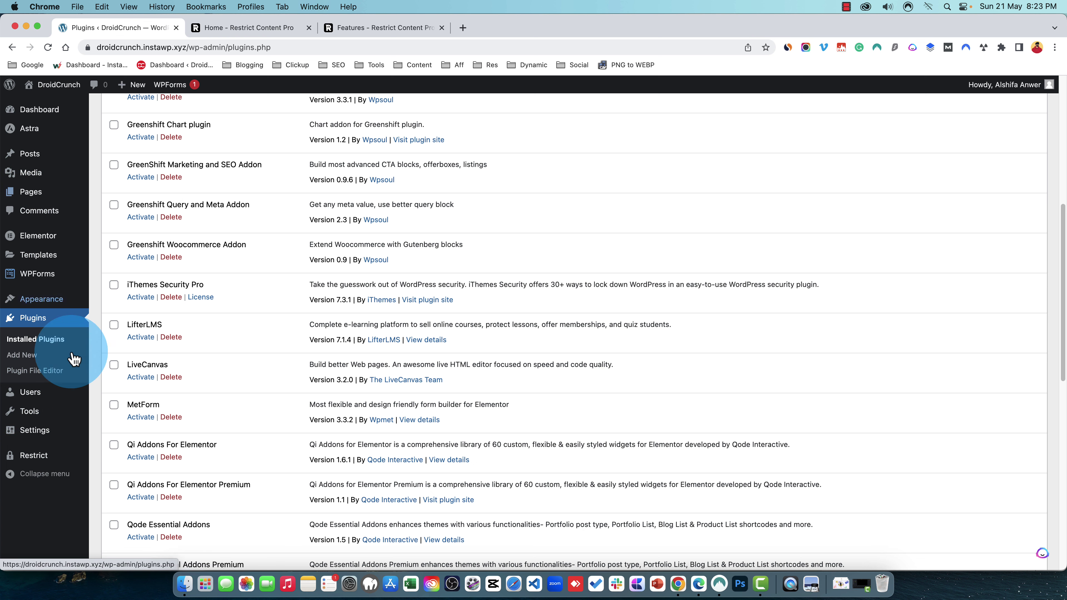
mouse_move(40, 462)
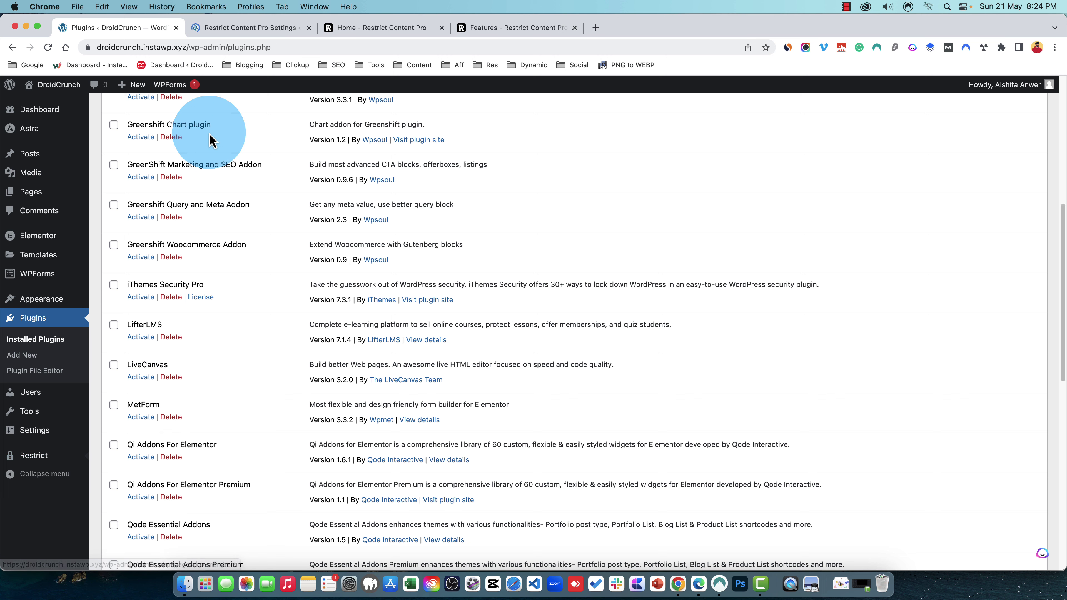
In Restrict Content Pro Settings, keep Register (ID: 388) as the registration page.
click(240, 33)
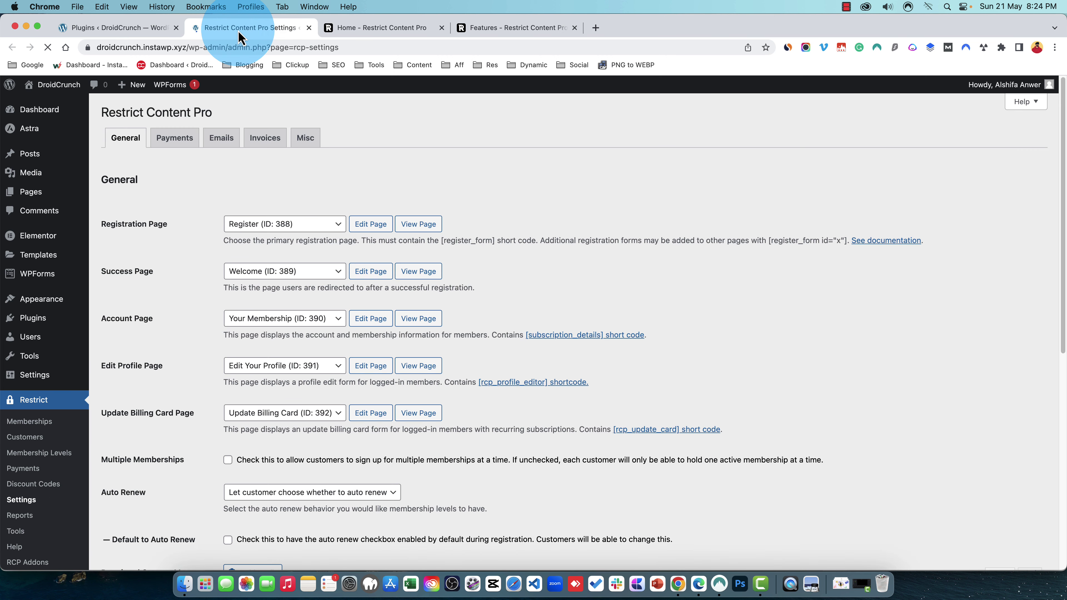
click(277, 228)
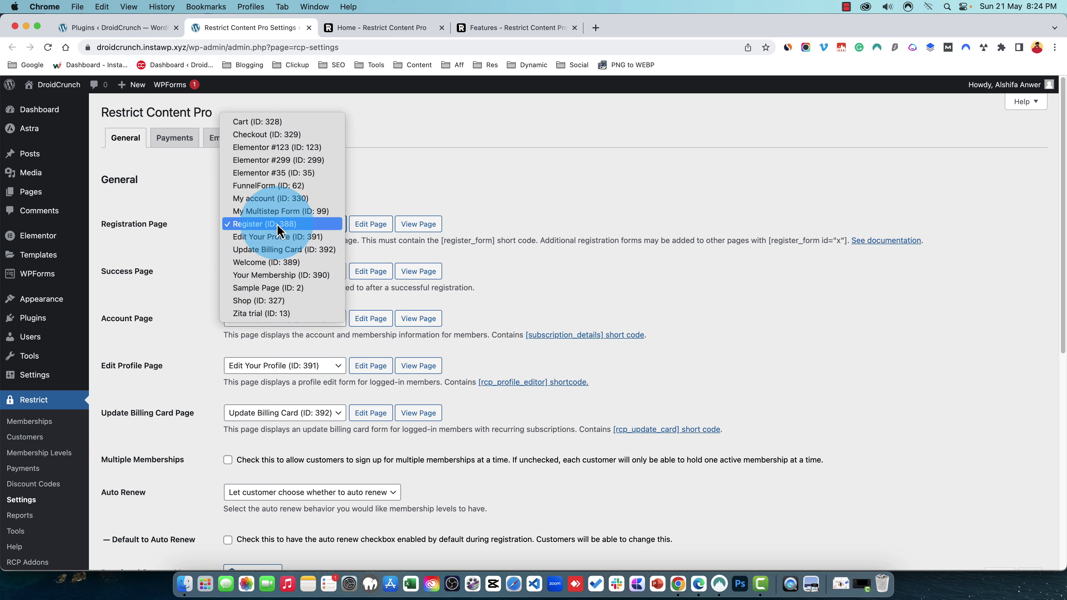
click(275, 224)
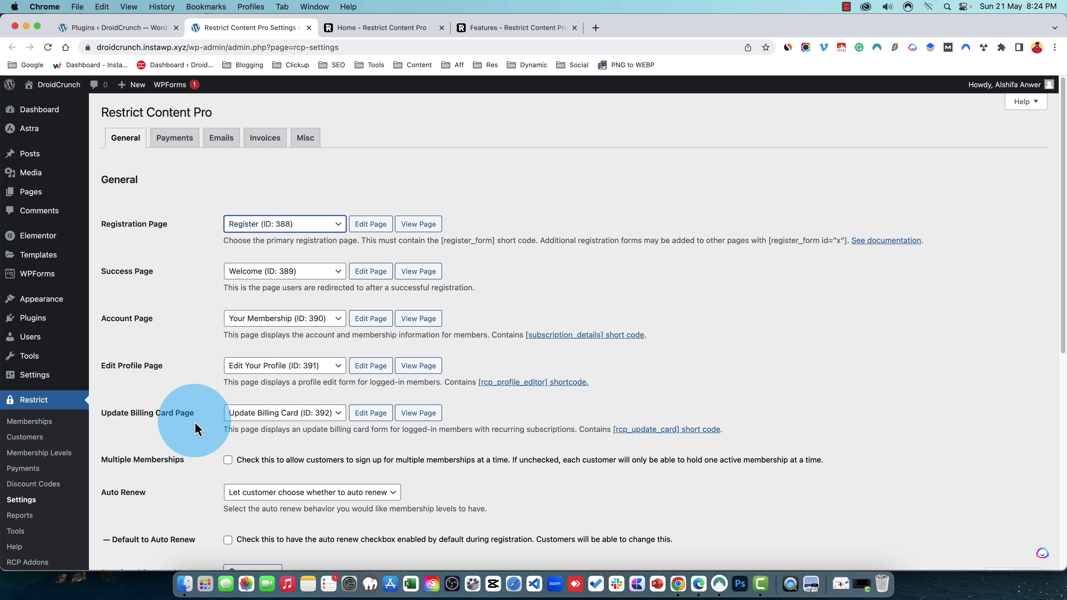
Check the Restricted Content Message's Elementor template 398 shortcode, then go to the Payments settings.
scroll(286, 416, down, 5)
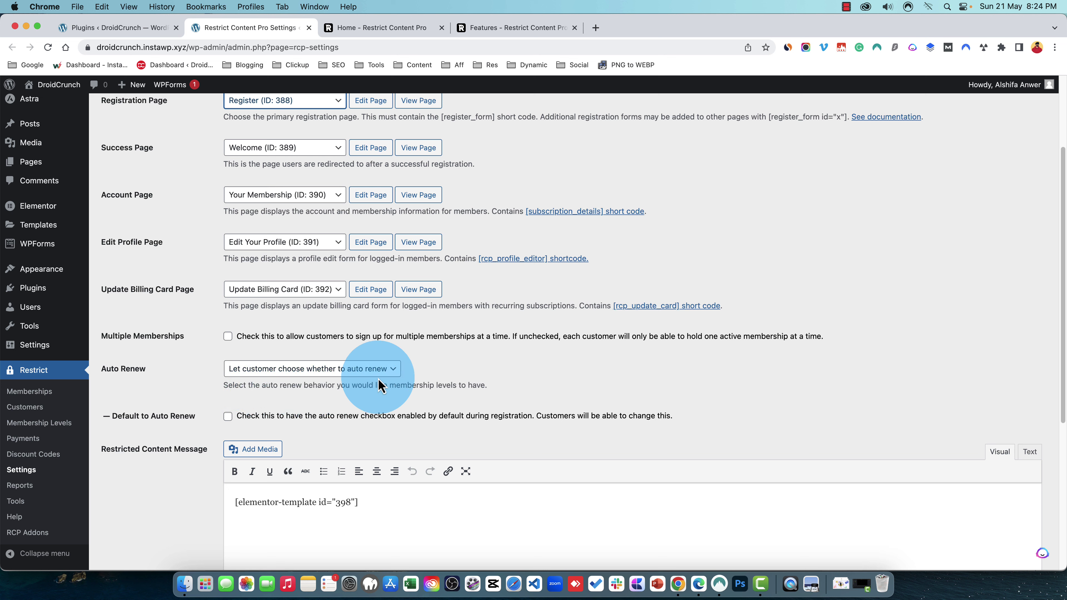
scroll(424, 383, down, 3)
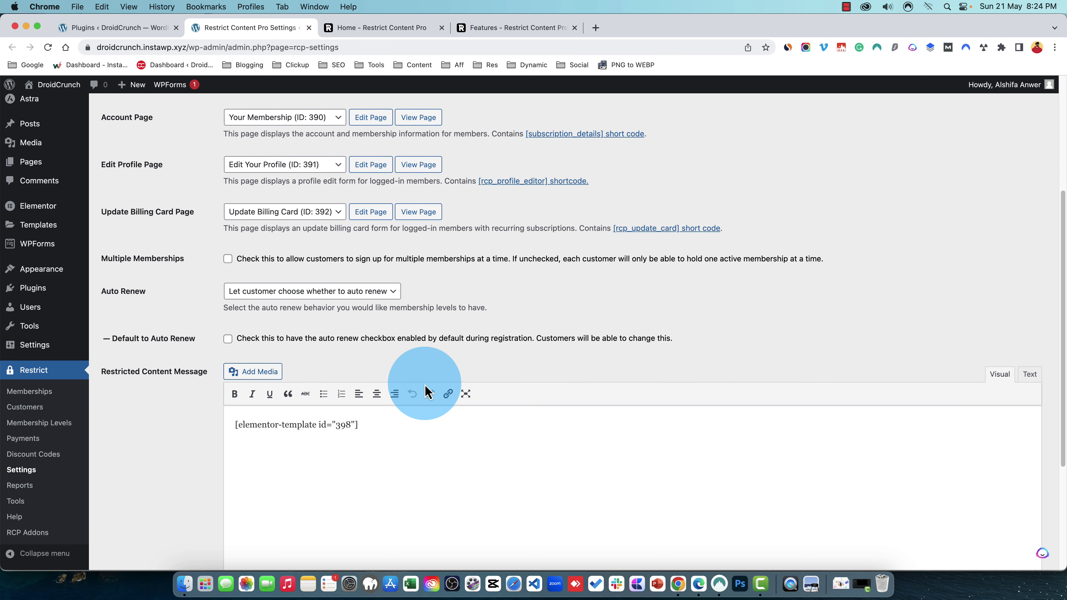
scroll(131, 391, down, 6)
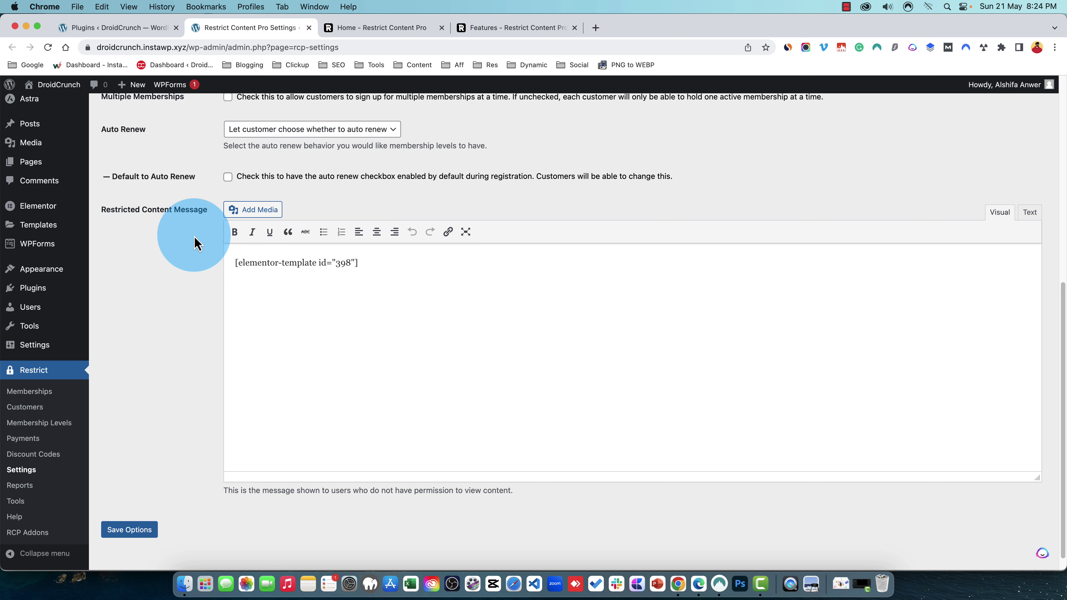
drag(230, 261, 367, 262)
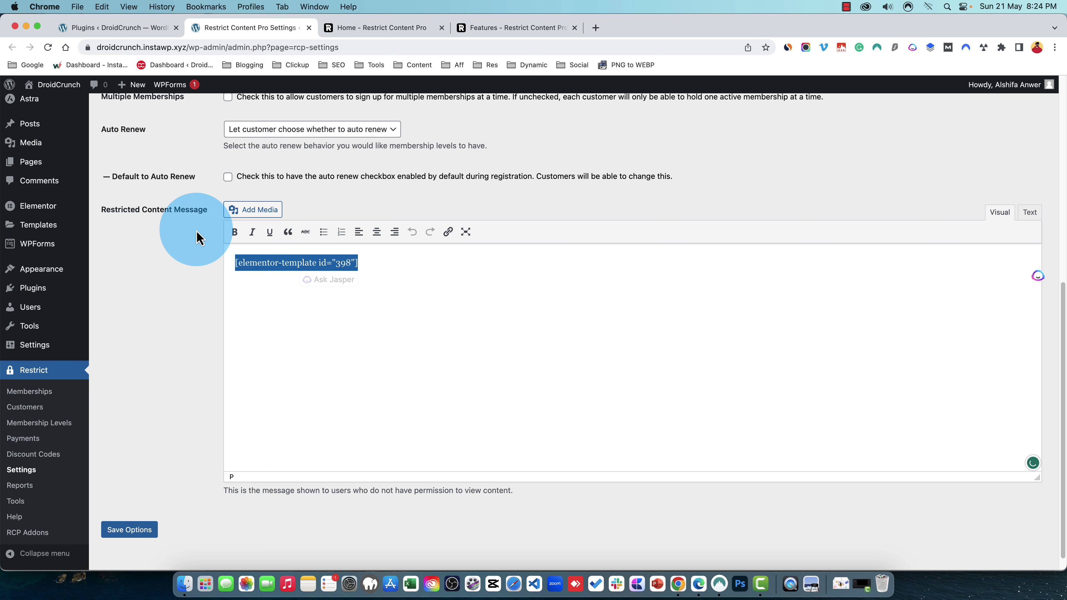
click(232, 257)
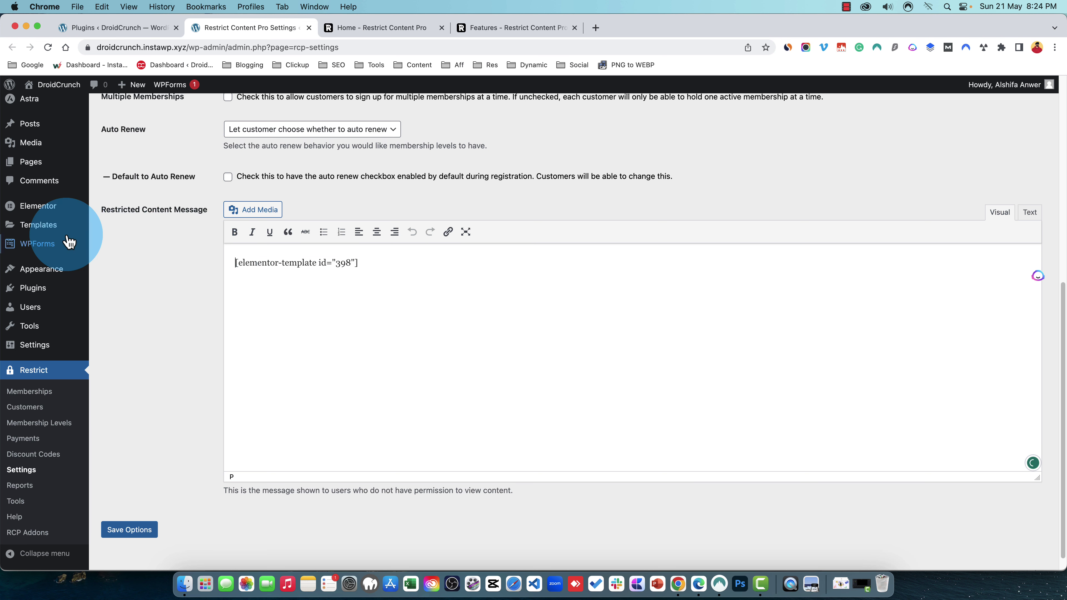
mouse_move(61, 233)
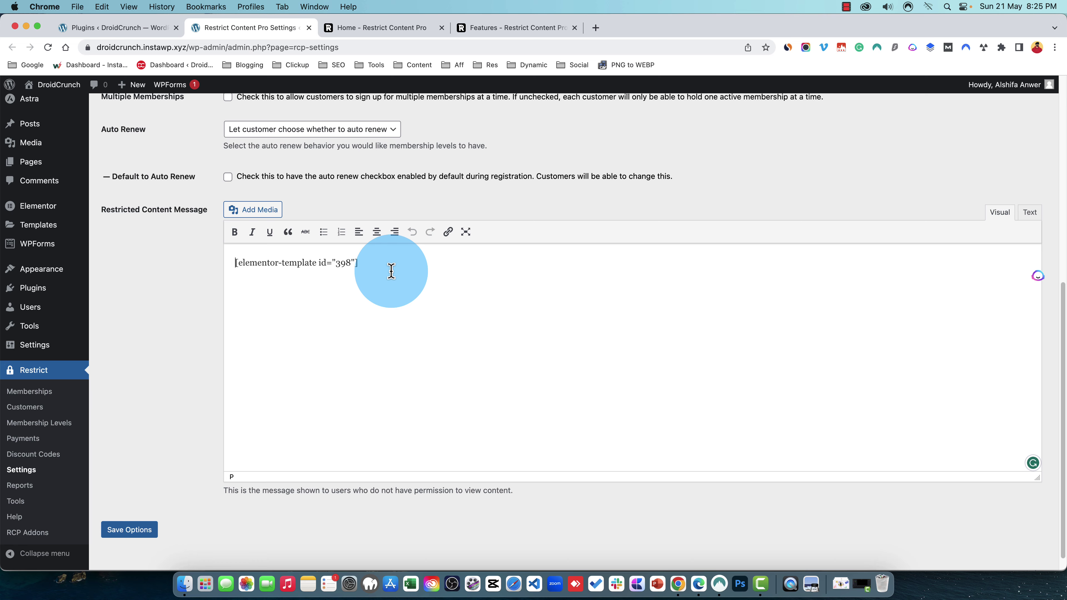
scroll(378, 252, up, 10)
click(181, 149)
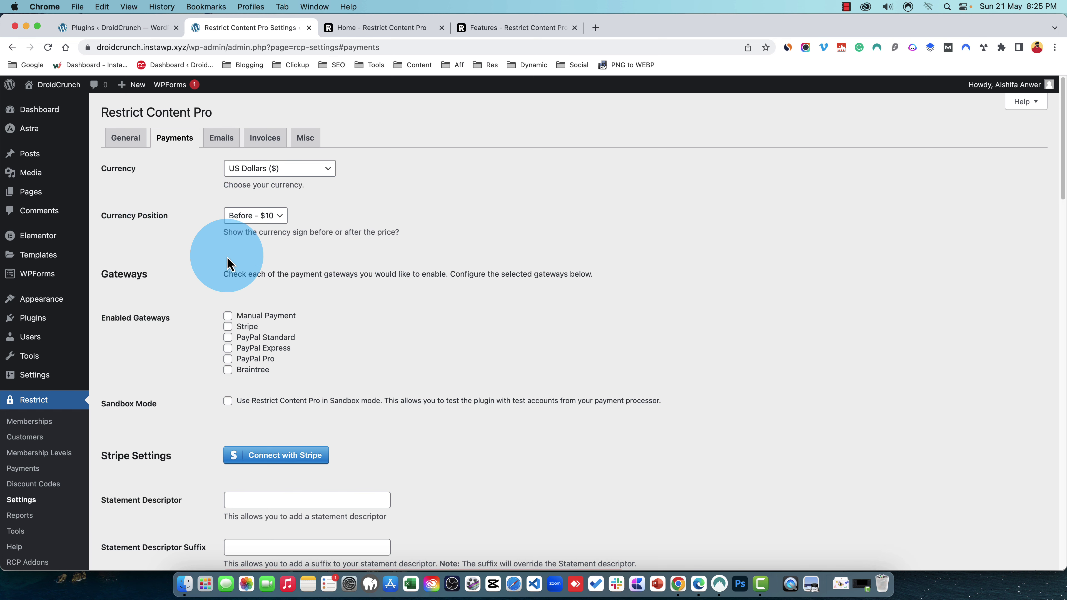
scroll(174, 301, down, 2)
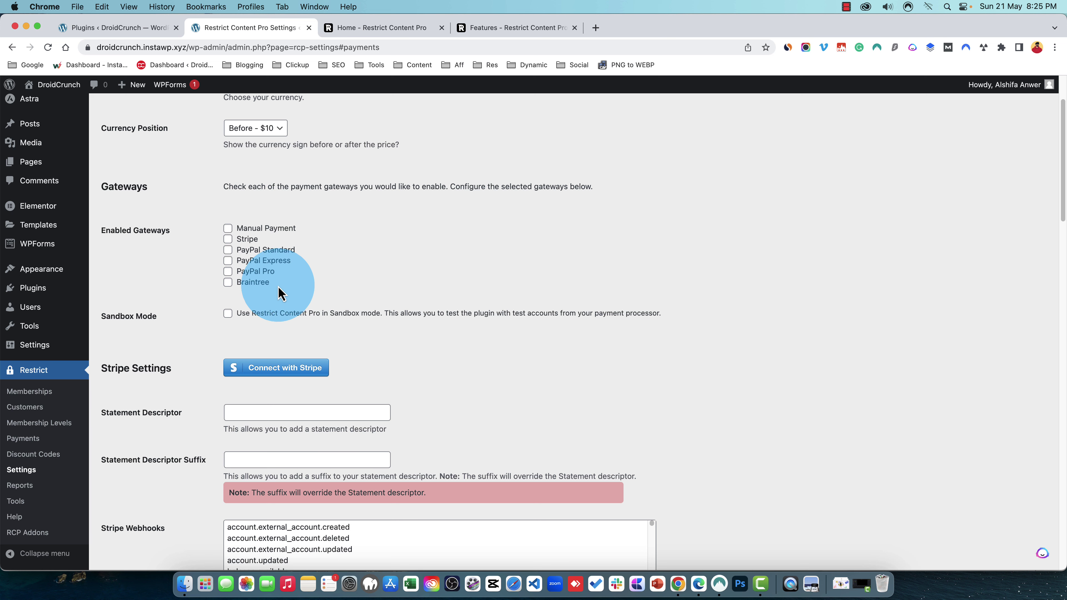
scroll(285, 310, down, 4)
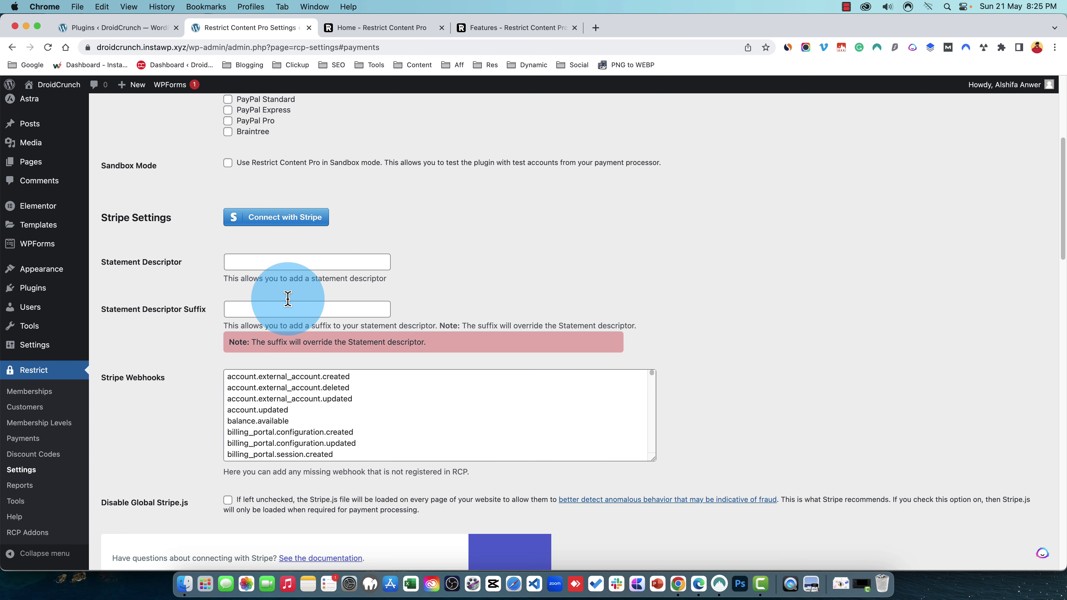
scroll(348, 221, down, 2)
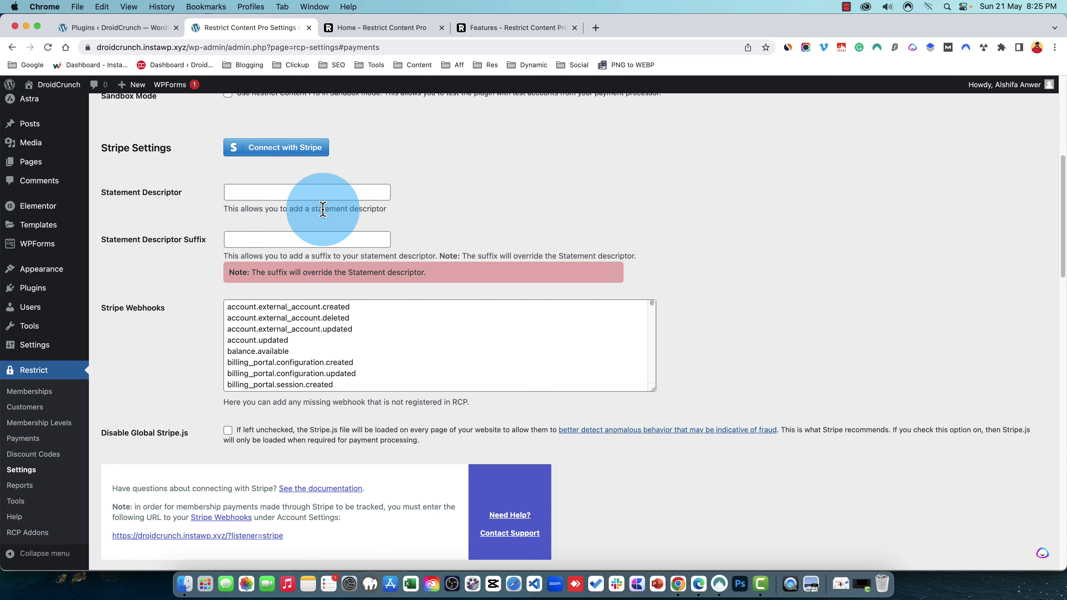
scroll(372, 338, down, 5)
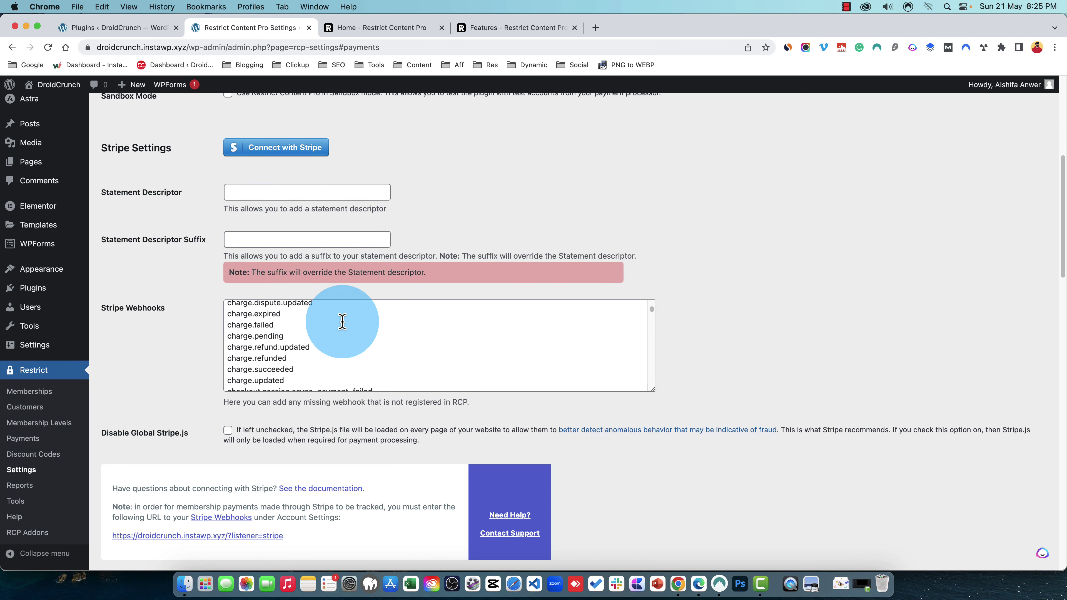
scroll(762, 326, down, 10)
scroll(762, 330, down, 10)
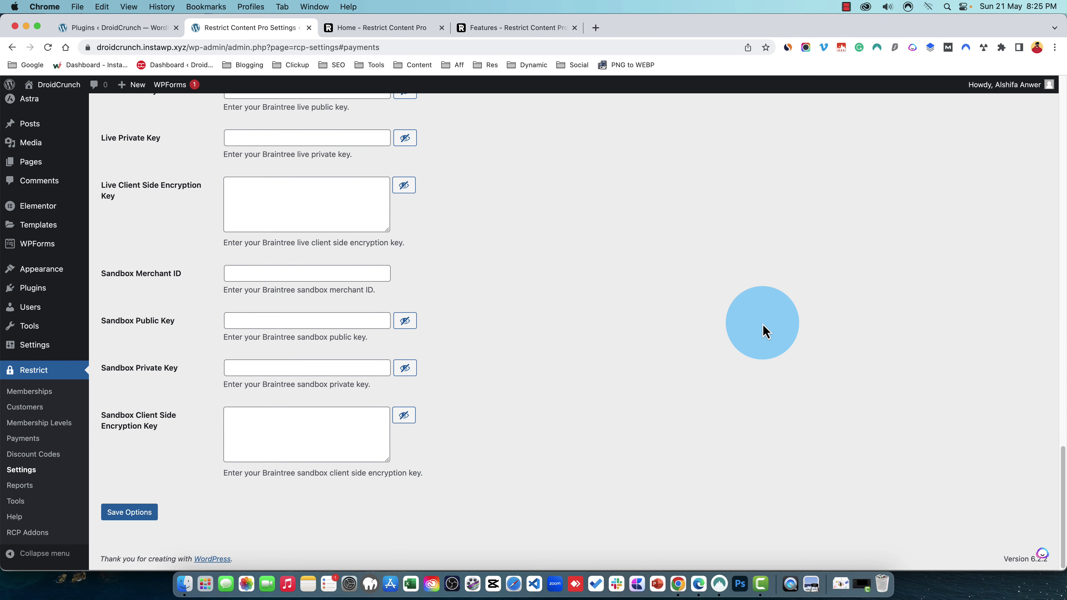
scroll(763, 331, up, 15)
scroll(762, 330, up, 5)
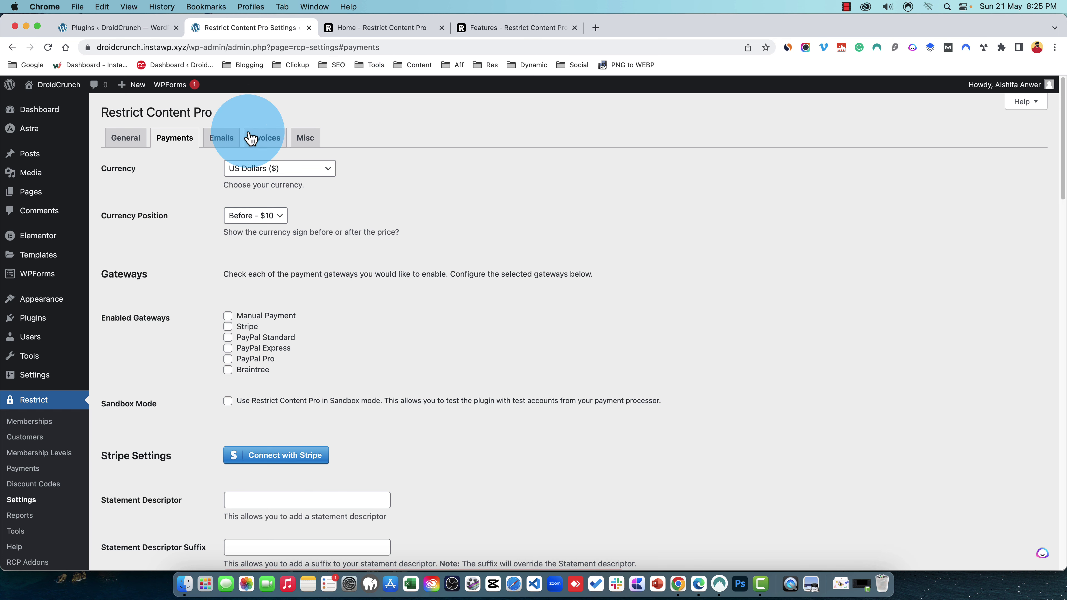
Scroll through the Emails notification settings.
click(221, 139)
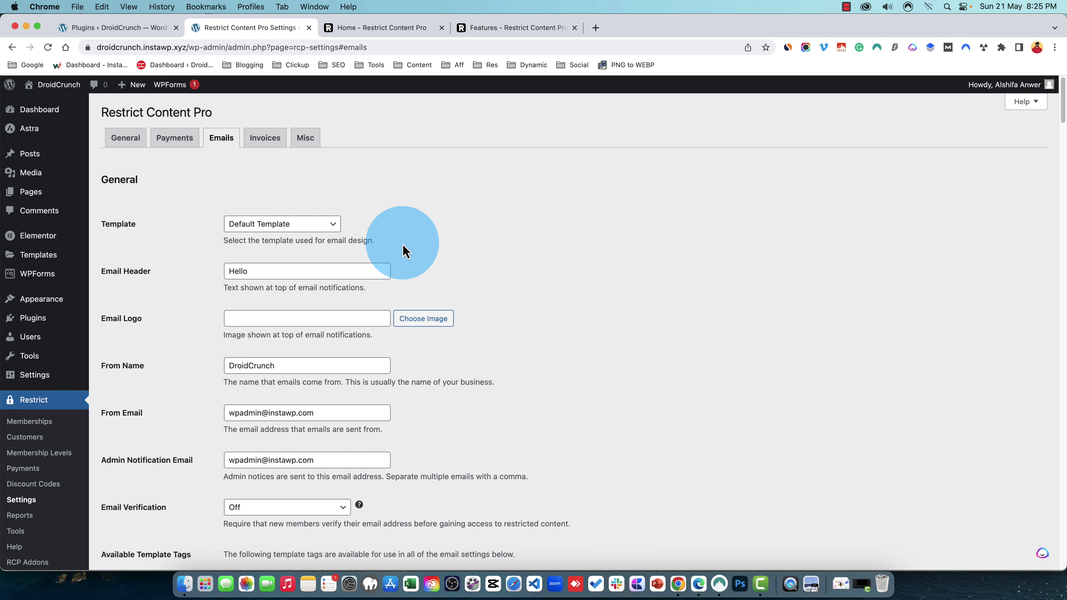
scroll(402, 251, down, 2)
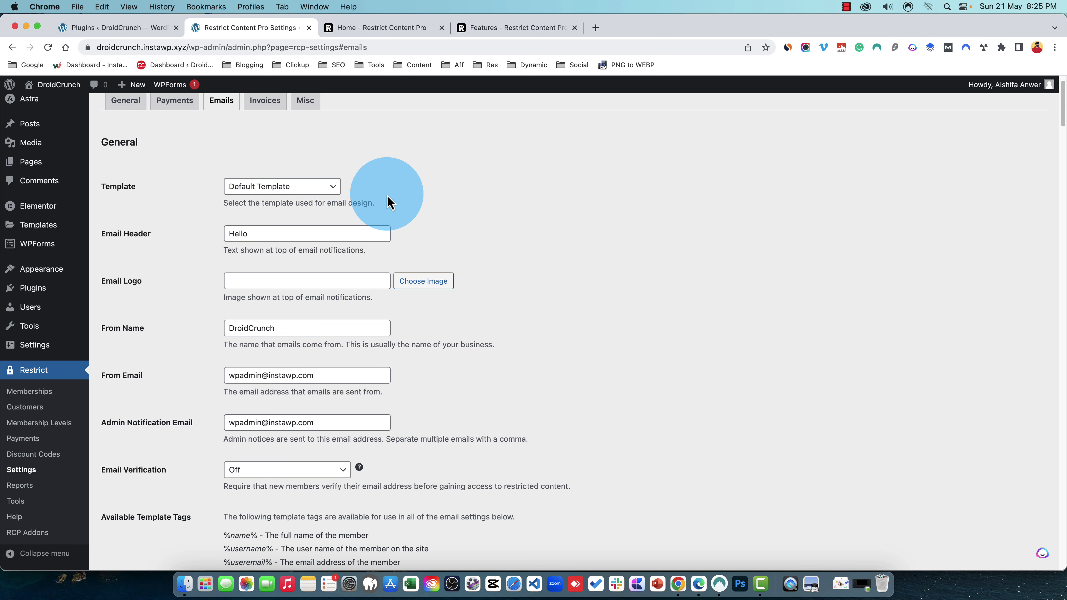
scroll(328, 238, down, 3)
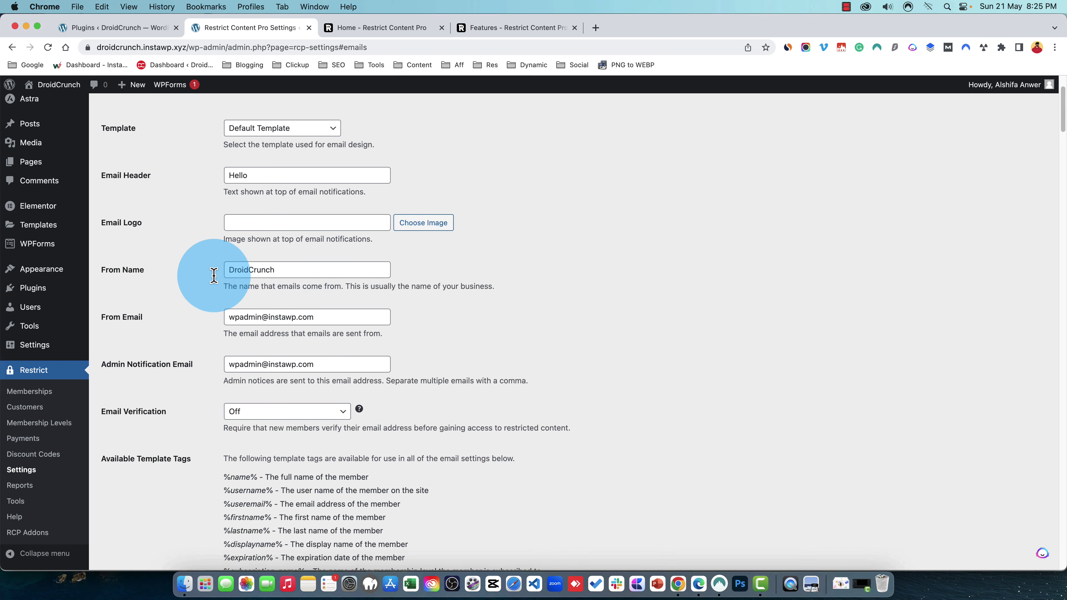
scroll(277, 290, down, 8)
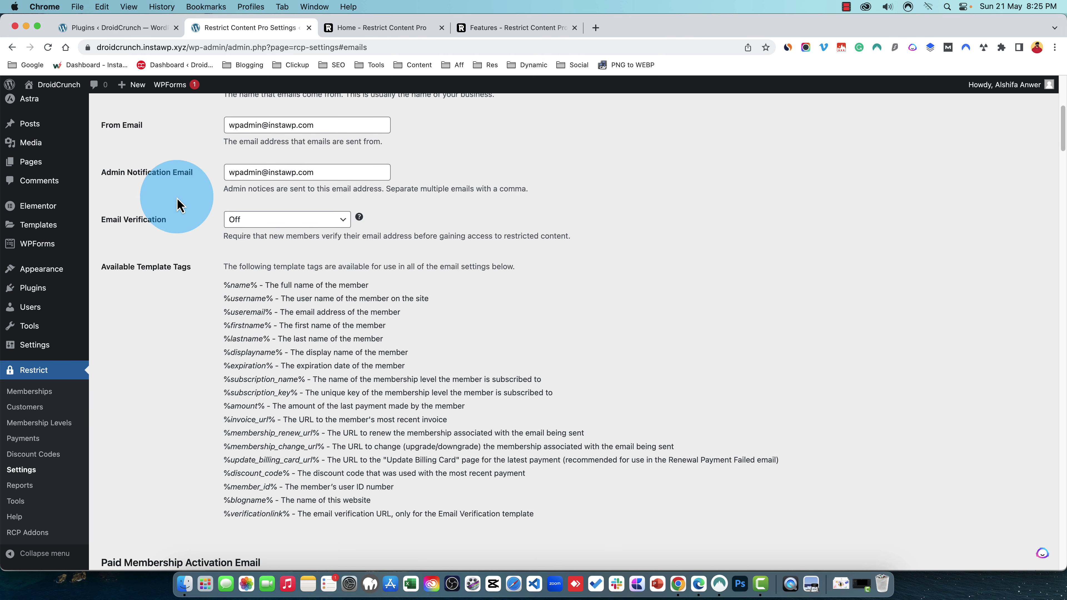
scroll(344, 213, down, 2)
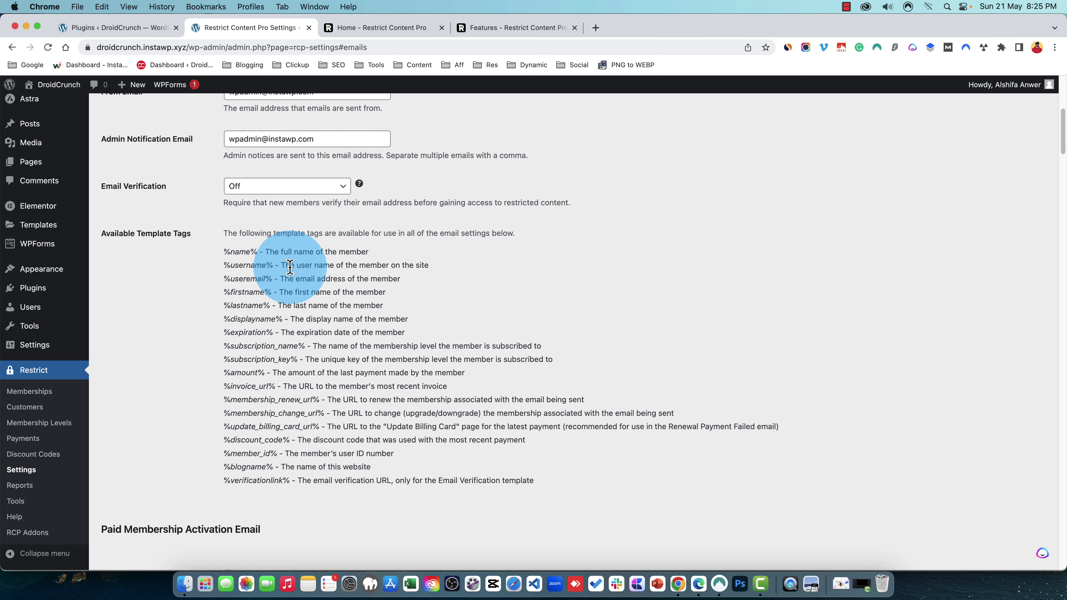
scroll(269, 295, down, 12)
scroll(249, 211, up, 10)
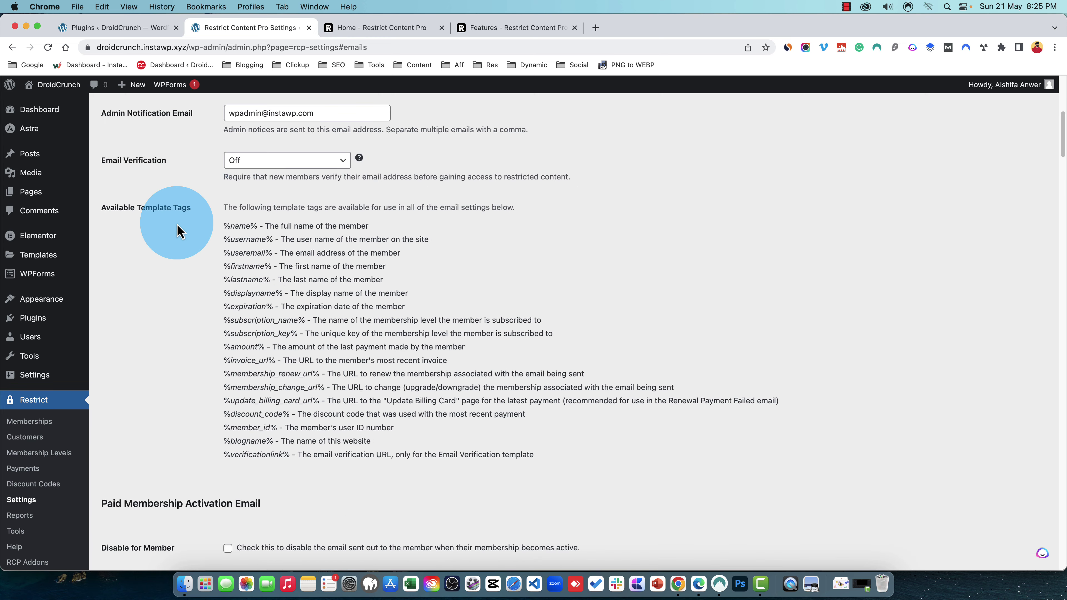
scroll(286, 227, down, 10)
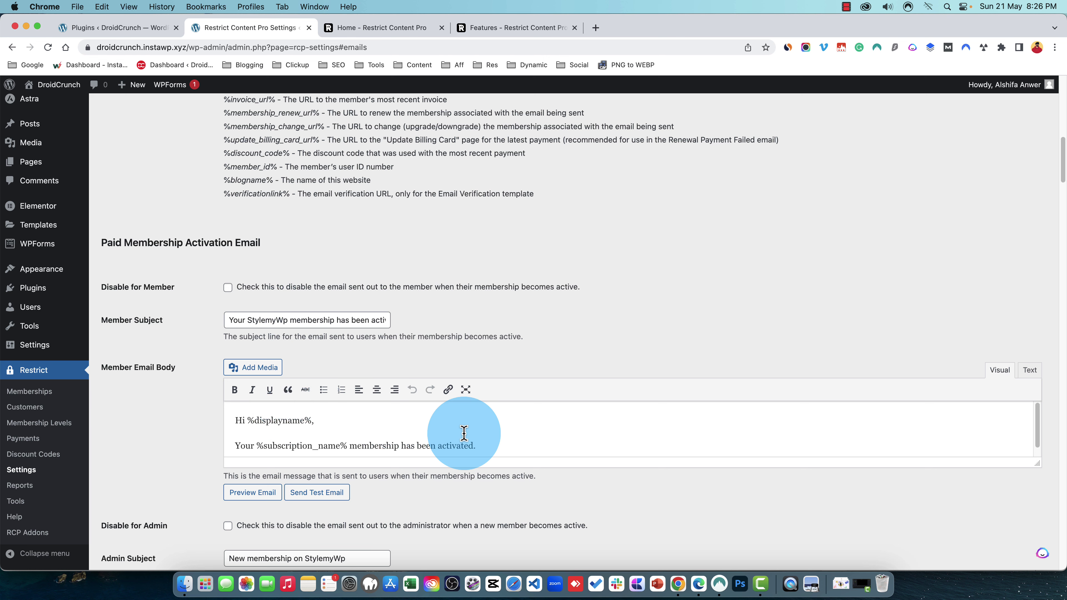
scroll(496, 434, down, 1)
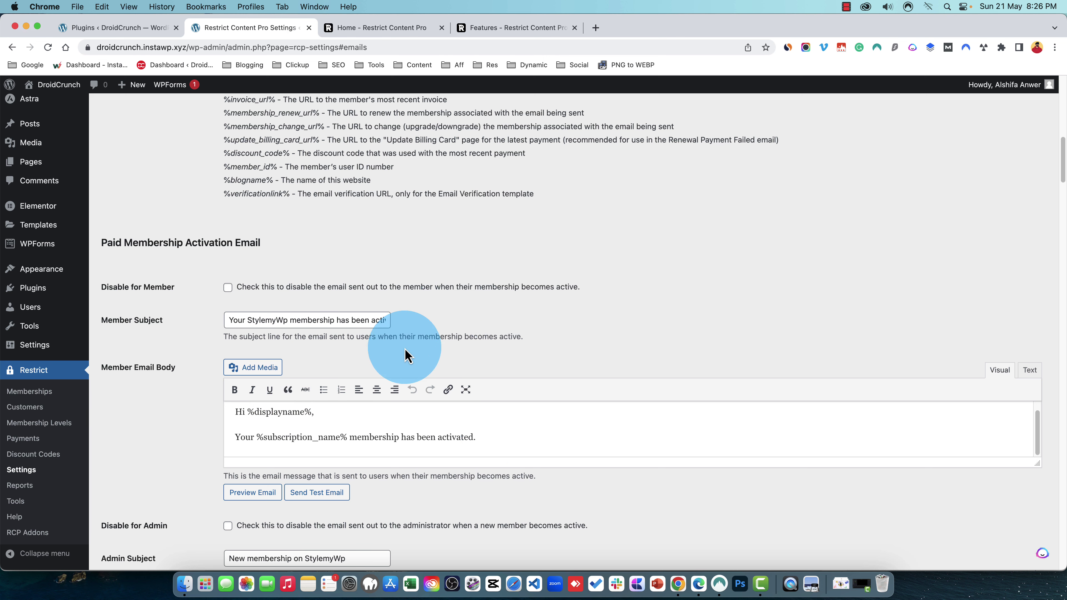
scroll(405, 349, down, 12)
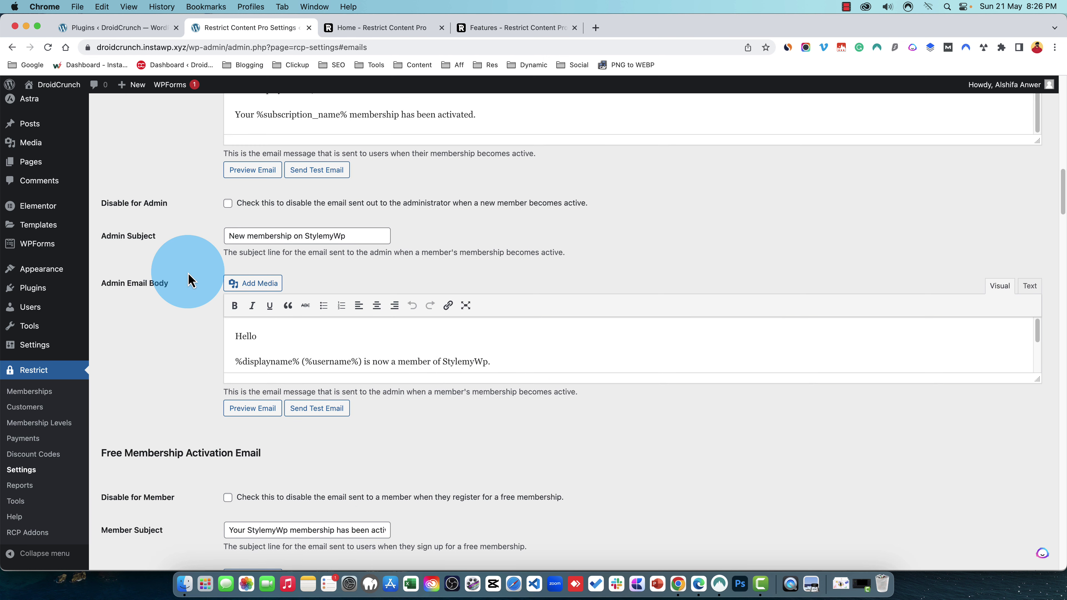
scroll(378, 400, down, 1)
scroll(417, 389, up, 20)
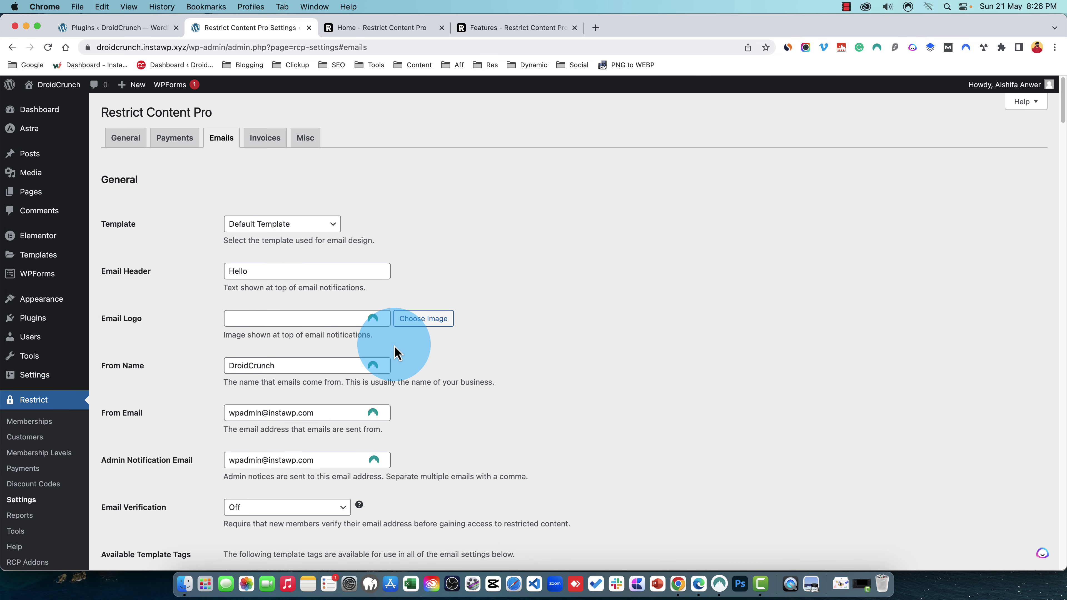
Review the Invoices settings, whose logo, company and address fields are blank.
click(267, 141)
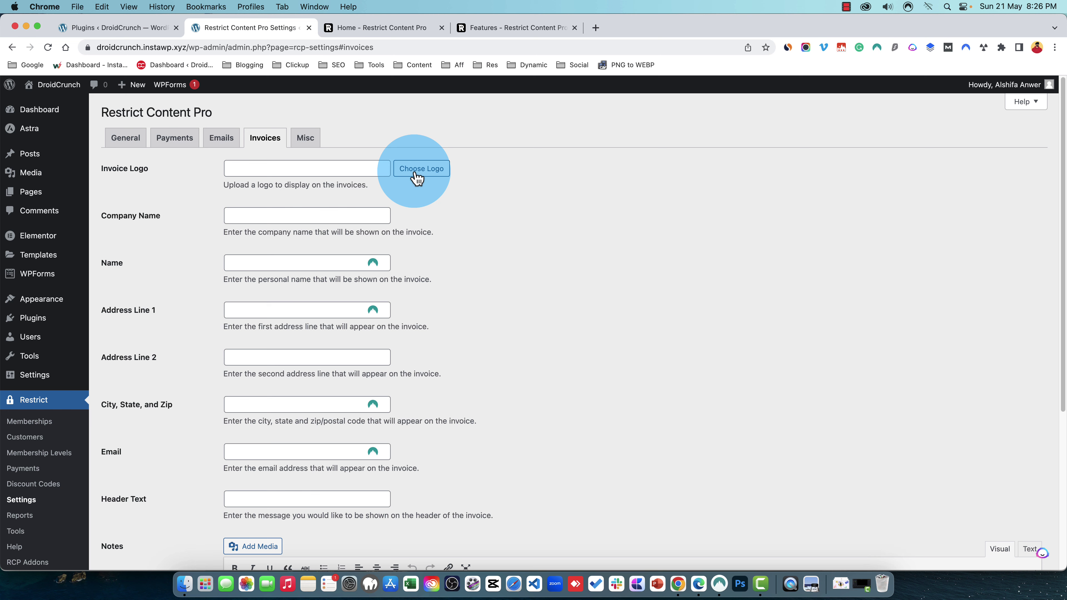
scroll(305, 357, down, 5)
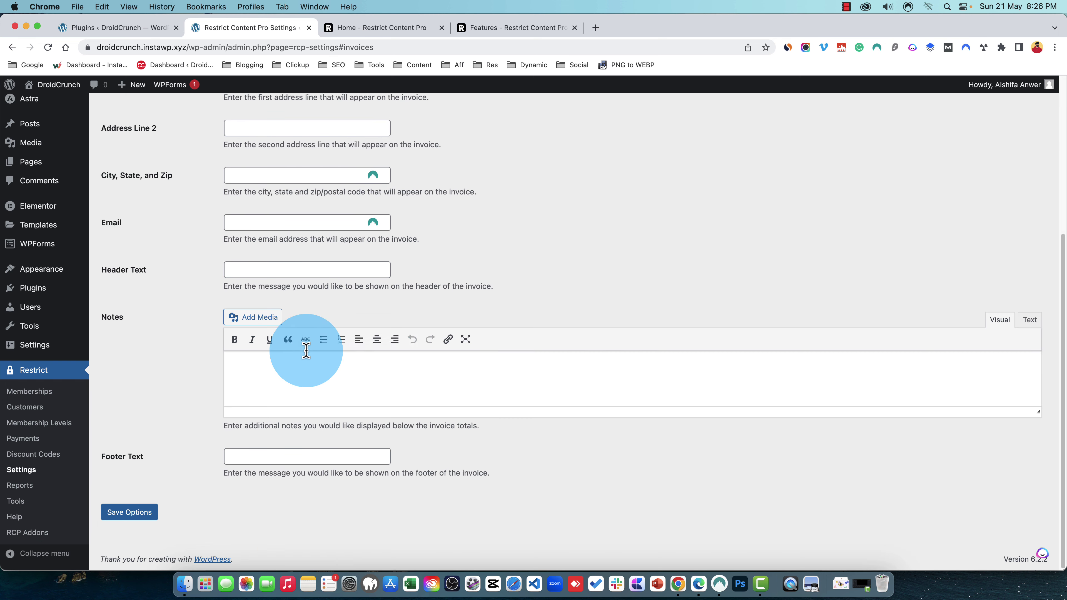
scroll(626, 405, up, 5)
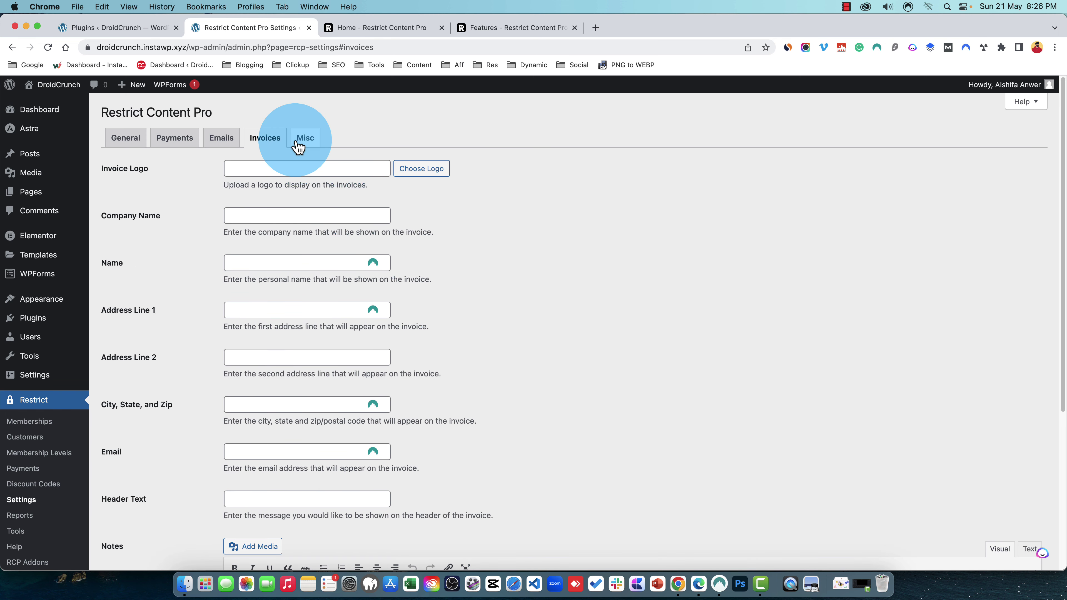
In Misc settings, check the Redirect Page and Login Page choices, keeping Cart for both.
click(299, 141)
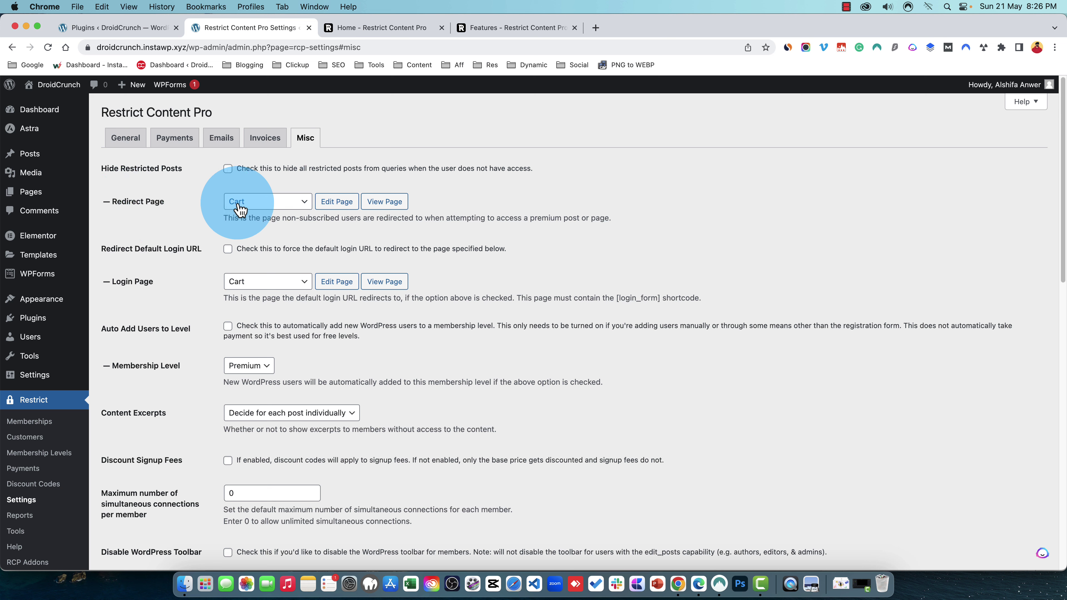
click(265, 202)
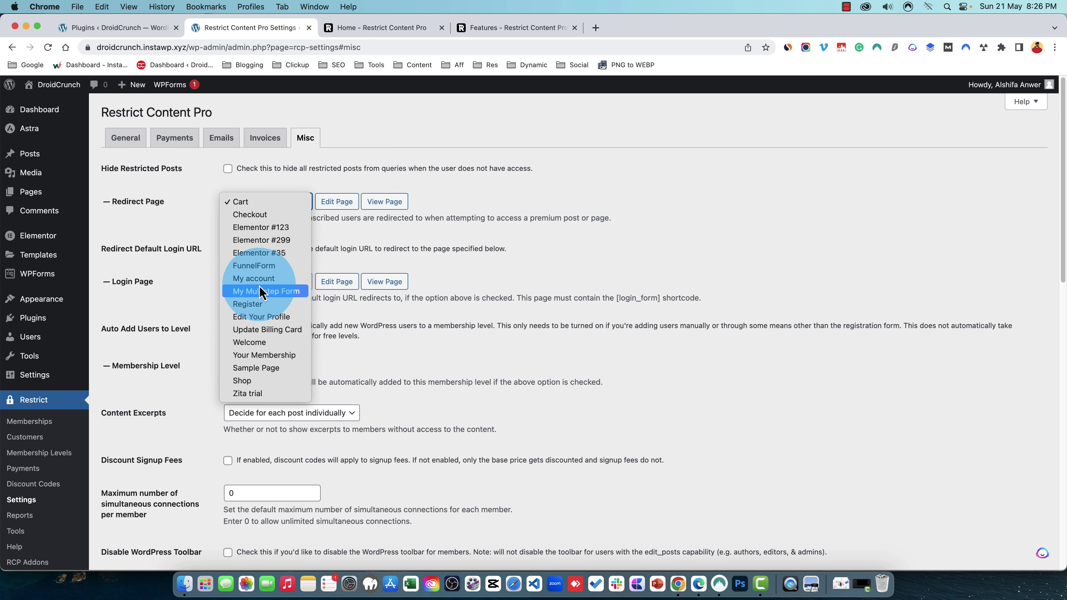
click(426, 261)
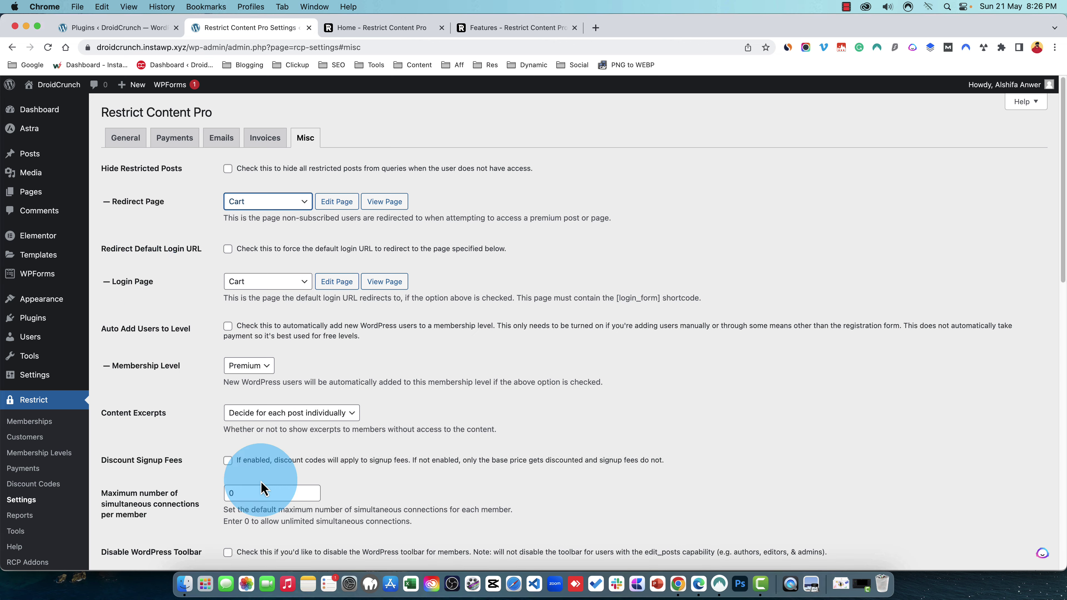
scroll(294, 409, down, 3)
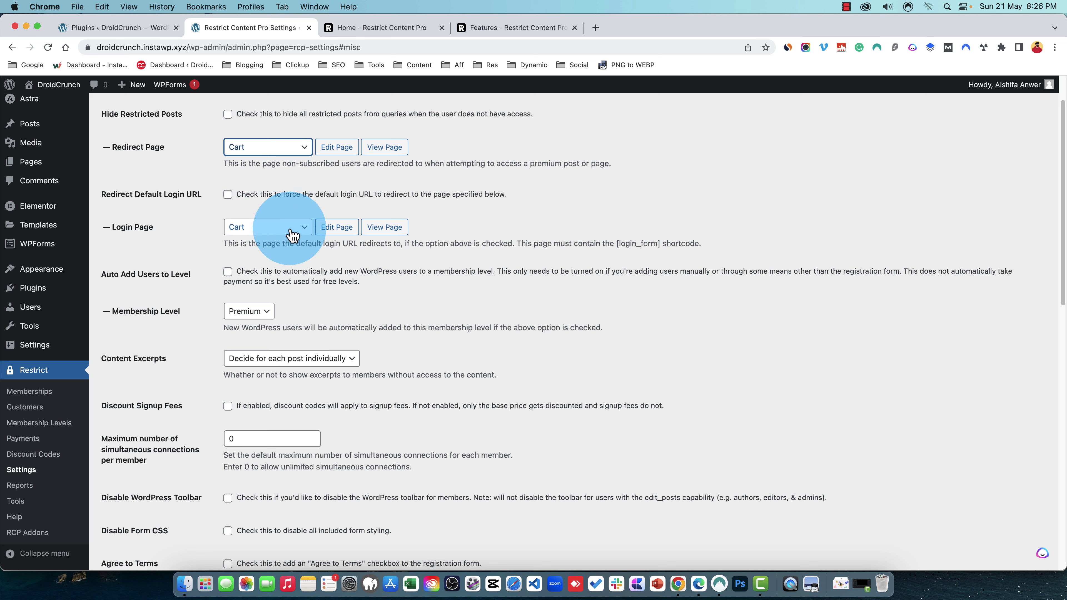
click(257, 229)
click(424, 230)
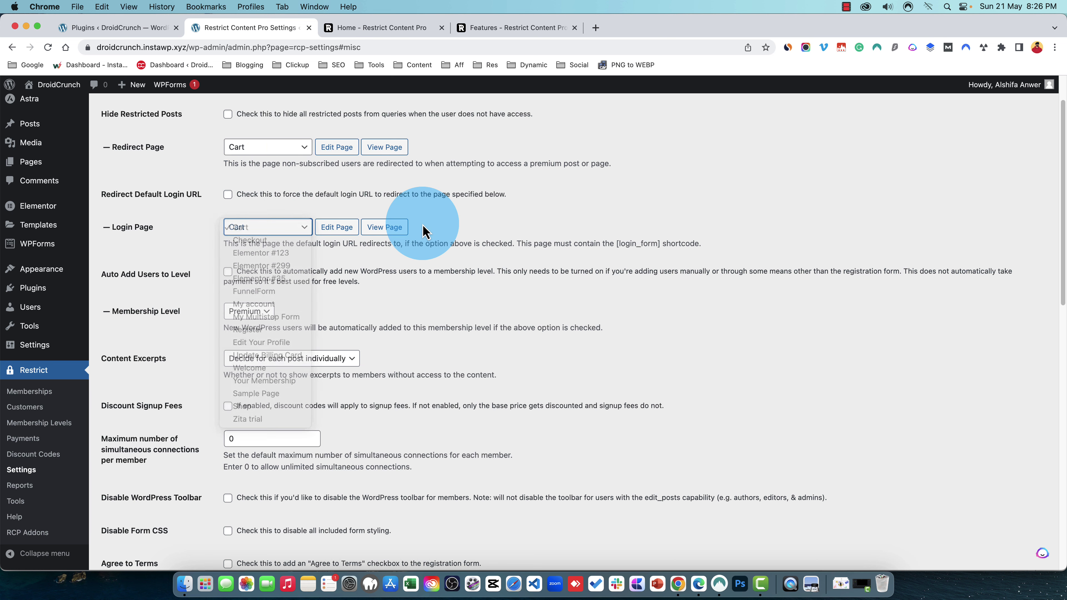
Check the Membership Level and Content Excerpts options, keeping Premium and the excerpt setting unchanged.
scroll(131, 278, down, 3)
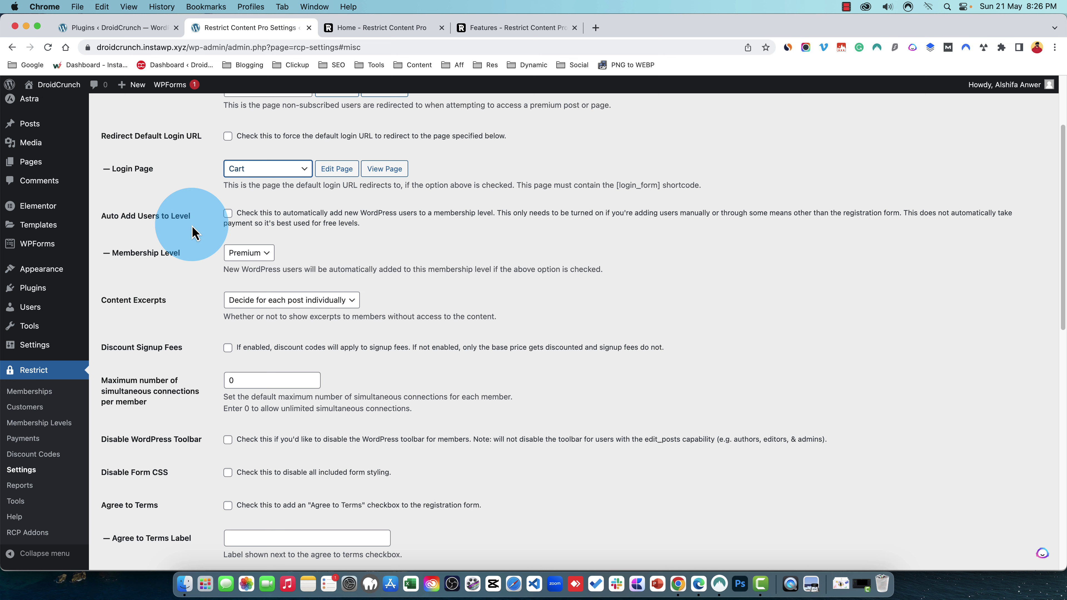
click(234, 264)
click(267, 262)
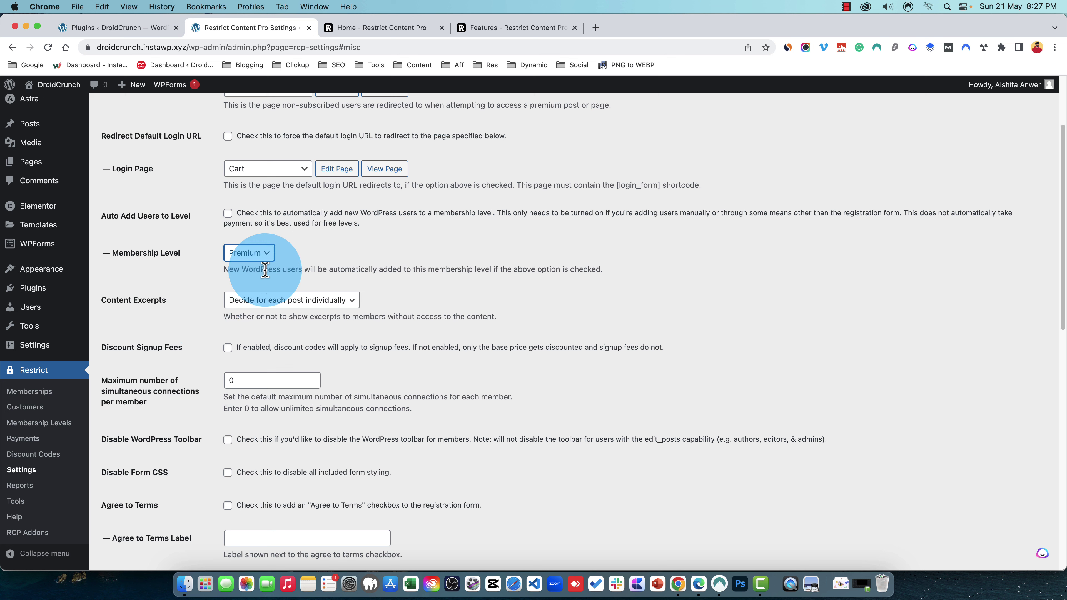
click(280, 309)
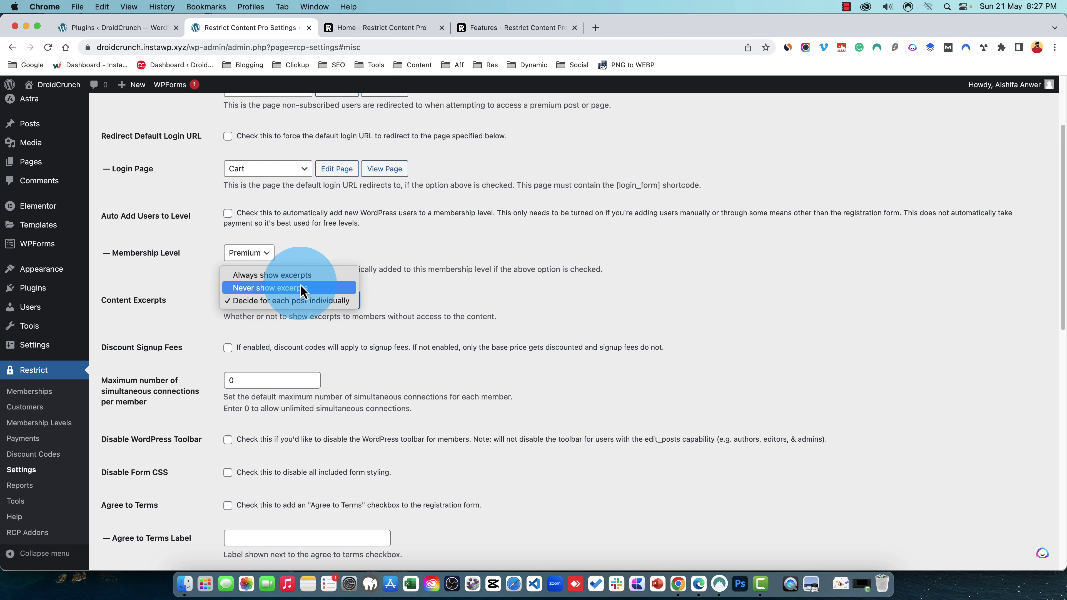
click(495, 295)
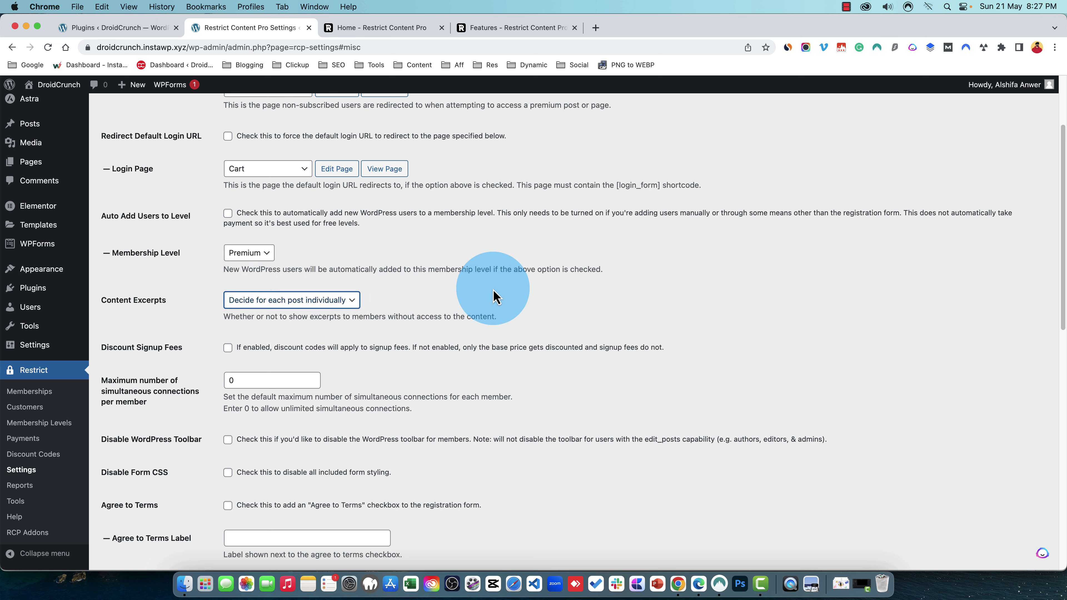
scroll(378, 353, down, 2)
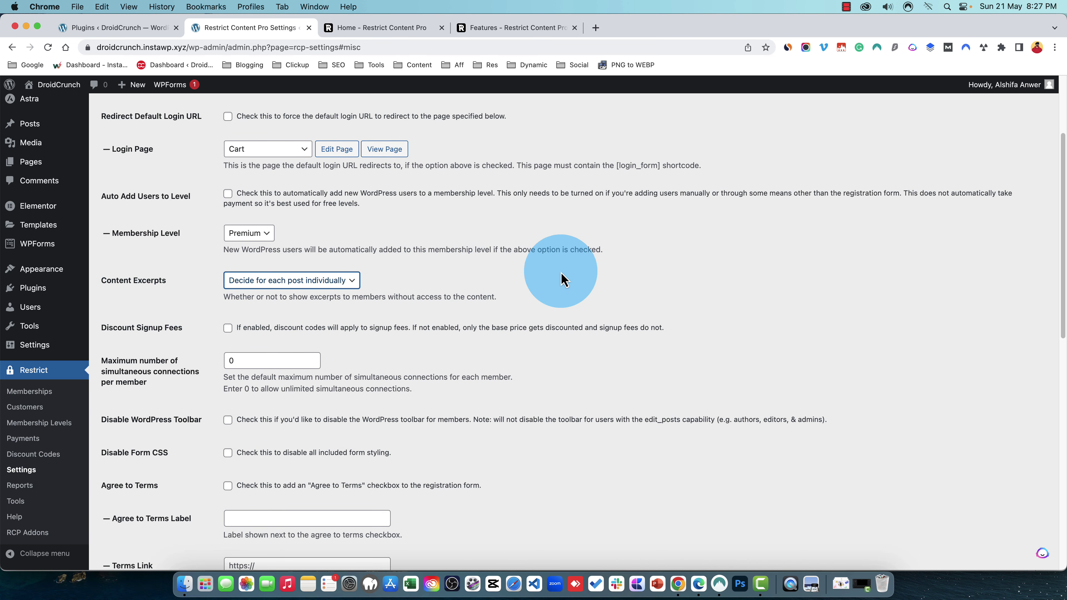
scroll(559, 277, down, 3)
scroll(547, 225, down, 2)
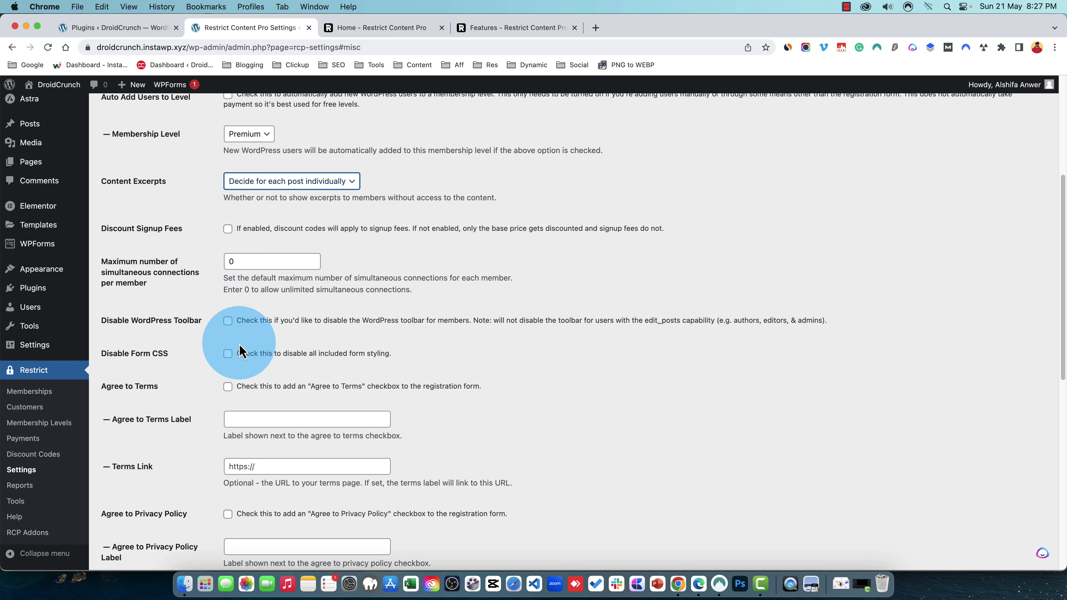
scroll(279, 374, down, 1)
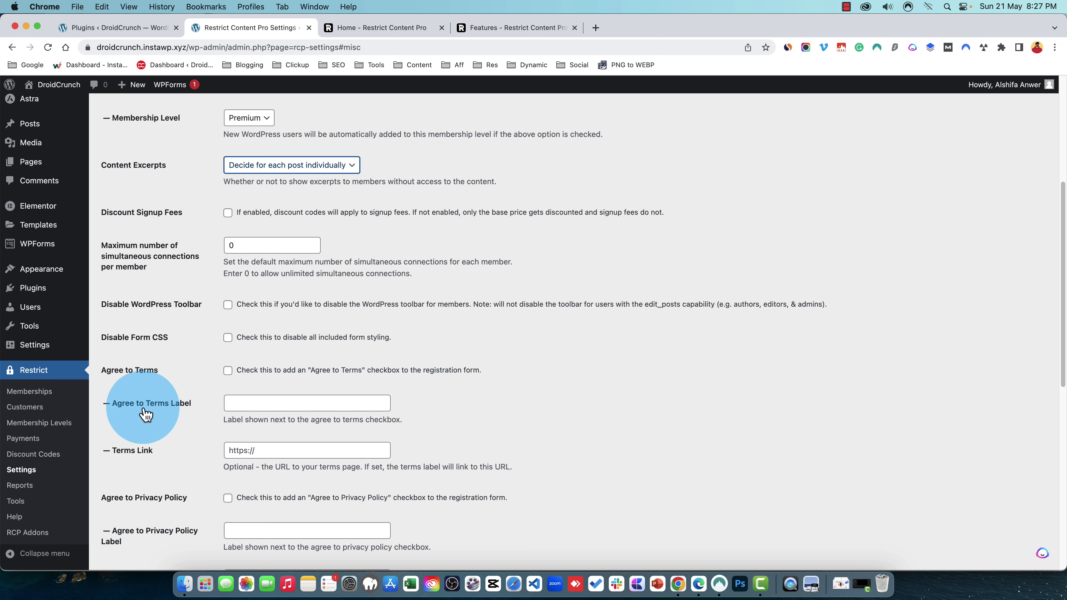
scroll(261, 358, down, 3)
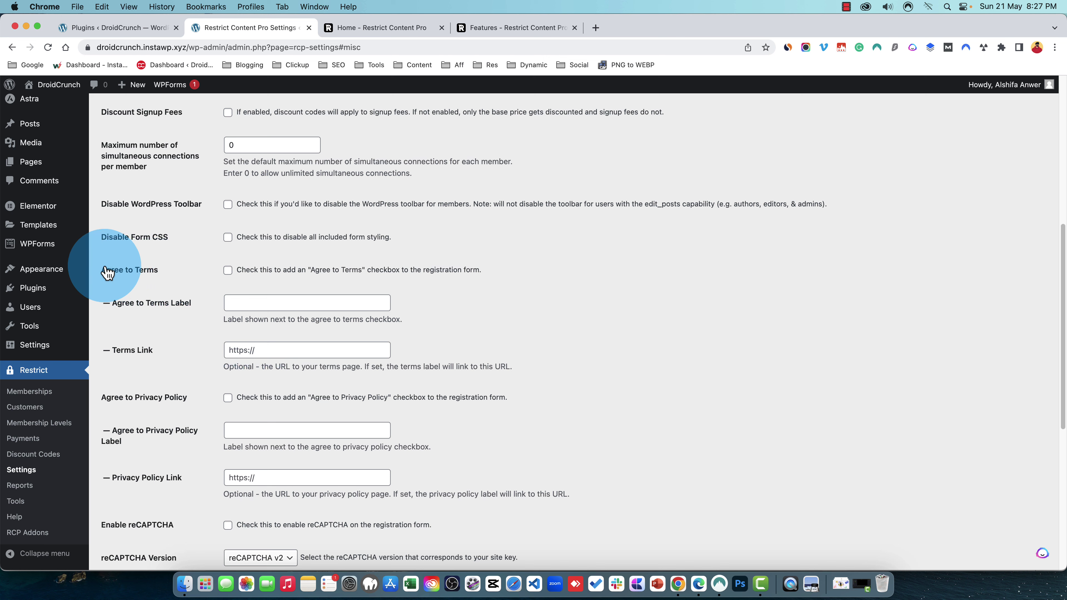
drag(107, 272, 407, 367)
scroll(134, 278, down, 5)
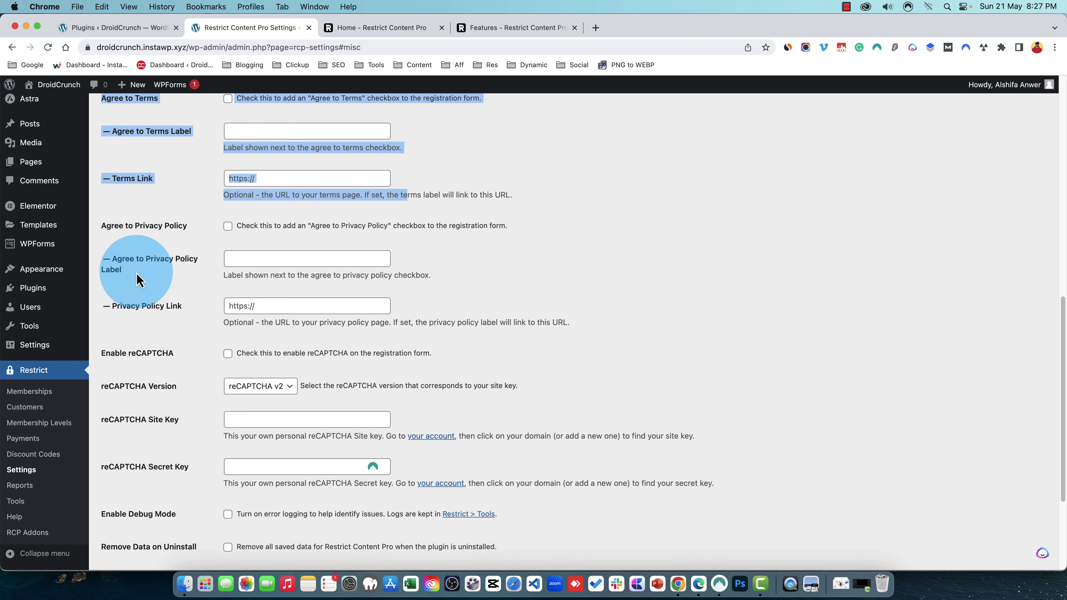
drag(133, 277, 345, 322)
scroll(334, 306, down, 3)
drag(132, 278, 382, 428)
scroll(382, 429, down, 3)
drag(122, 356, 370, 494)
click(588, 411)
scroll(587, 412, up, 15)
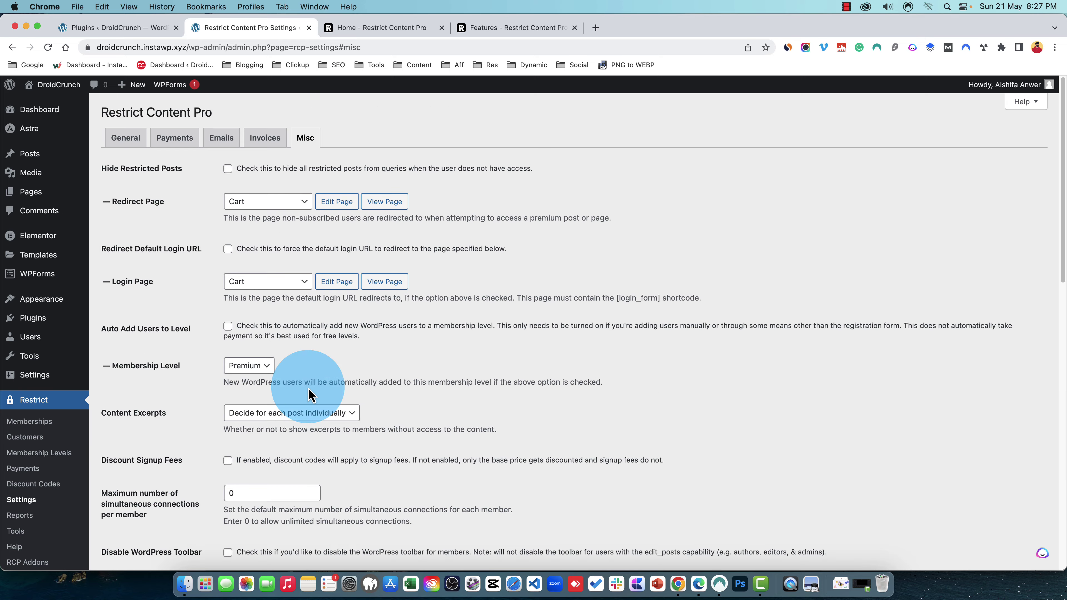
On Membership Levels, set the Add New Level access level to 6, leaving Name blank.
click(37, 454)
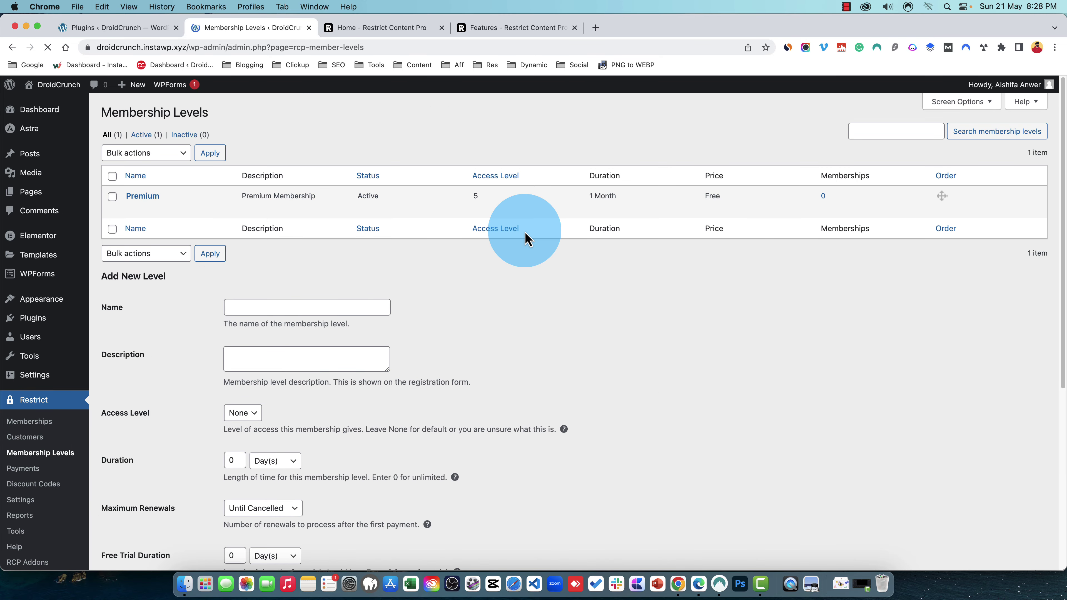
mouse_move(141, 202)
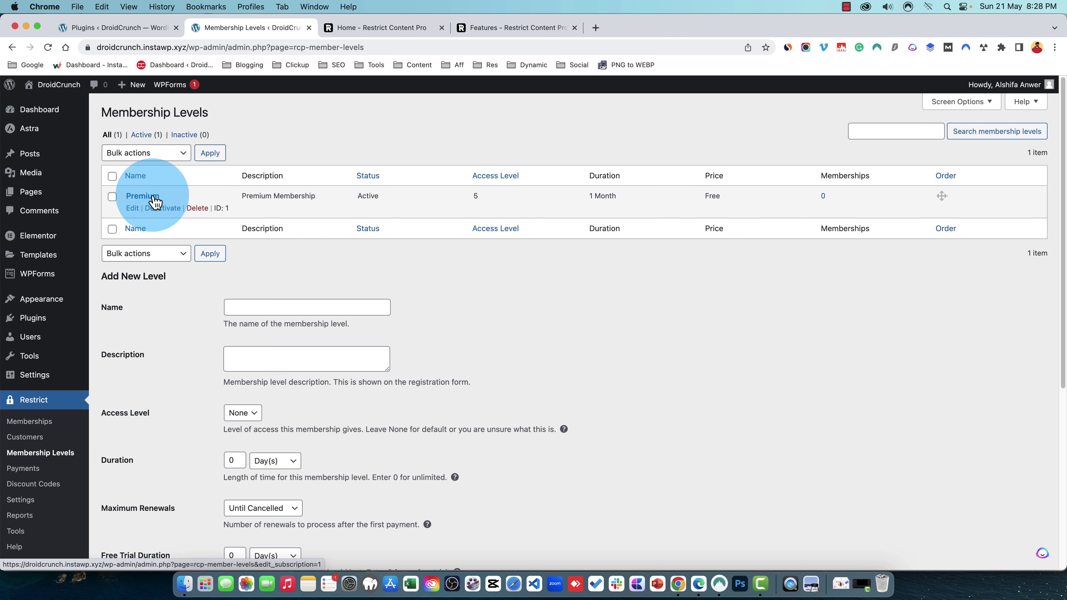
scroll(179, 286, down, 4)
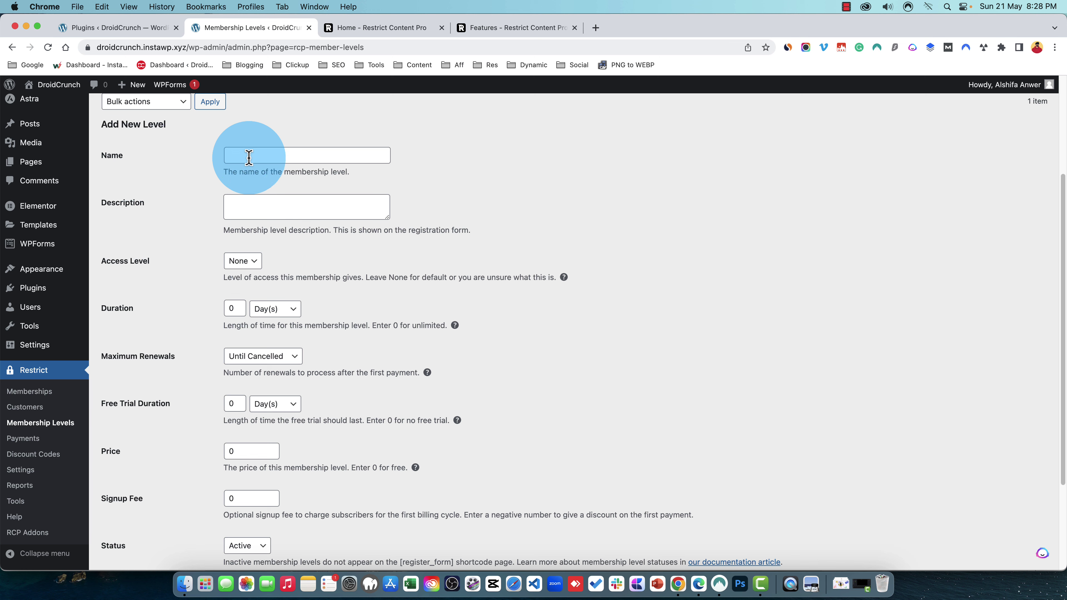
click(272, 148)
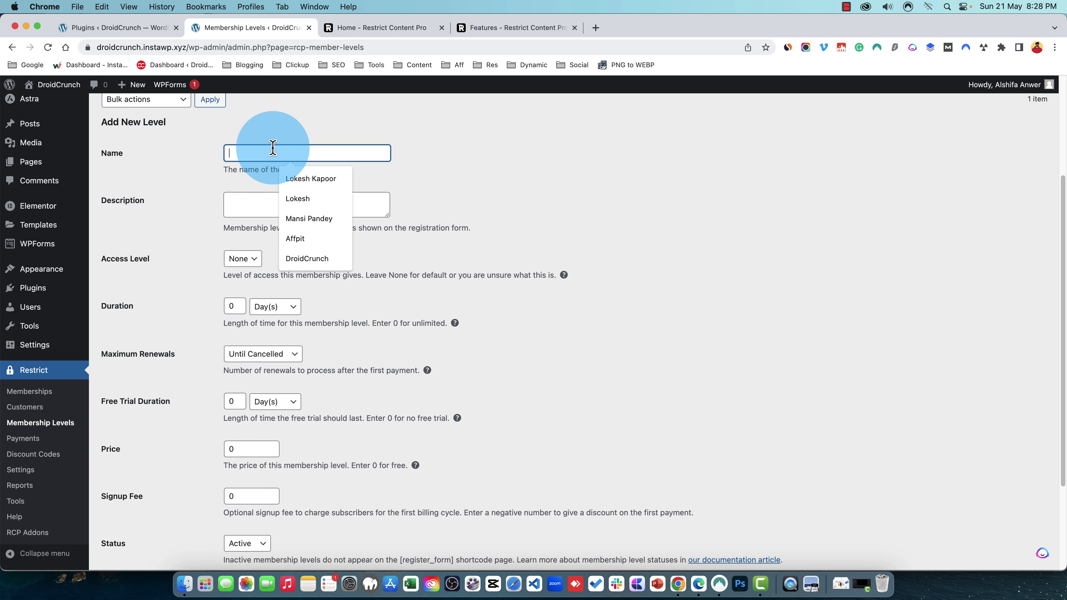
click(381, 164)
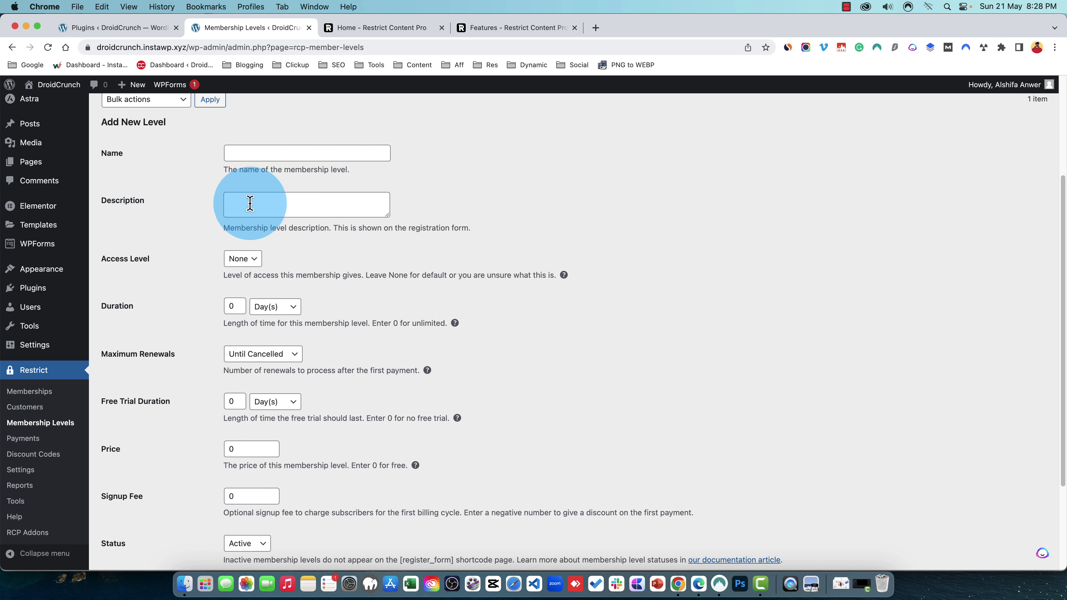
scroll(338, 233, down, 1)
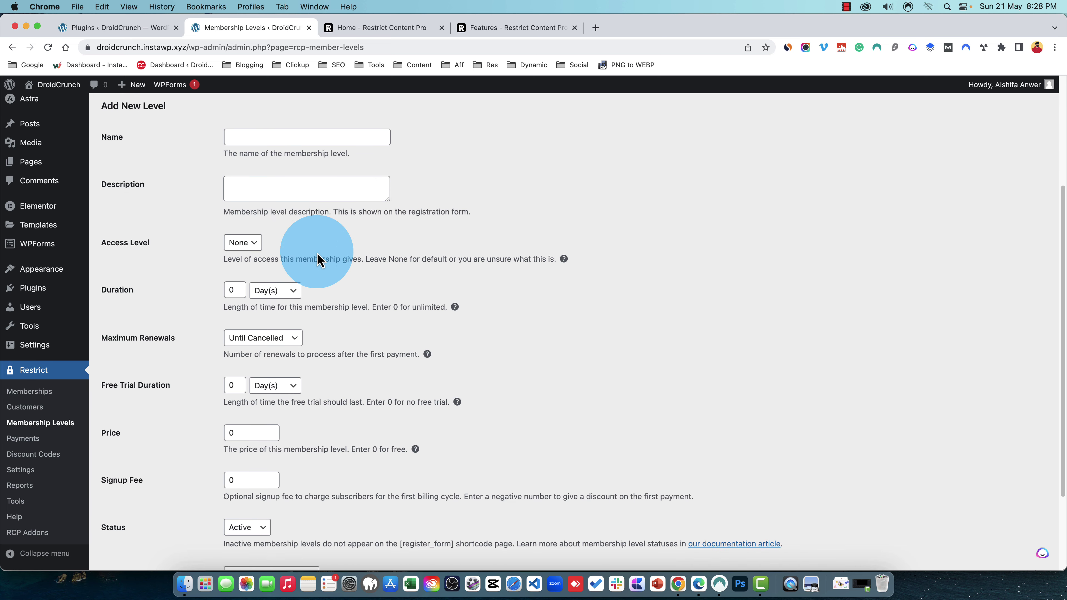
click(243, 243)
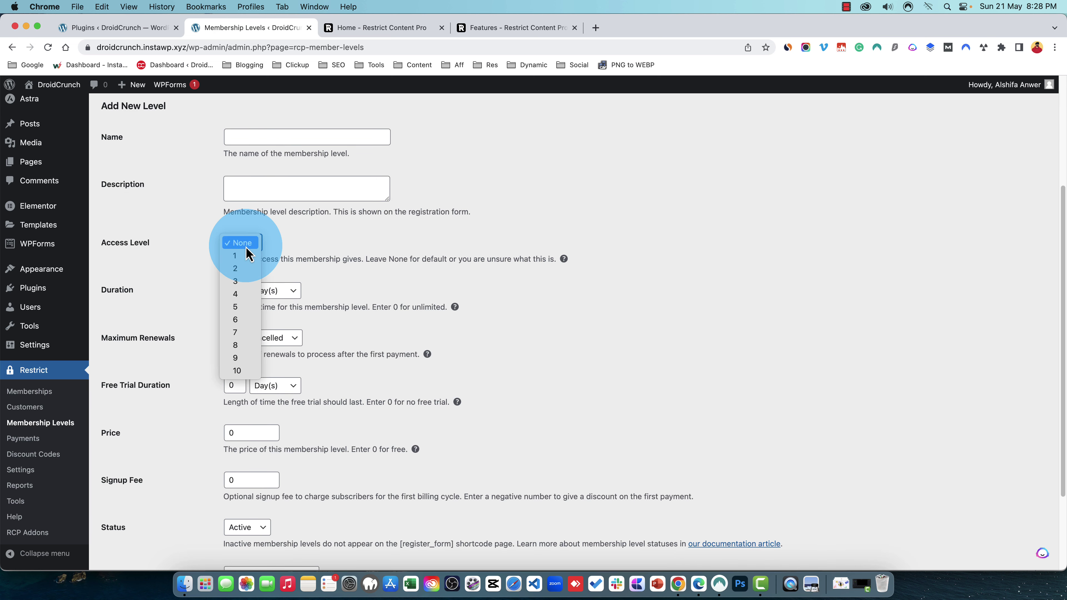
click(242, 321)
scroll(213, 148, up, 5)
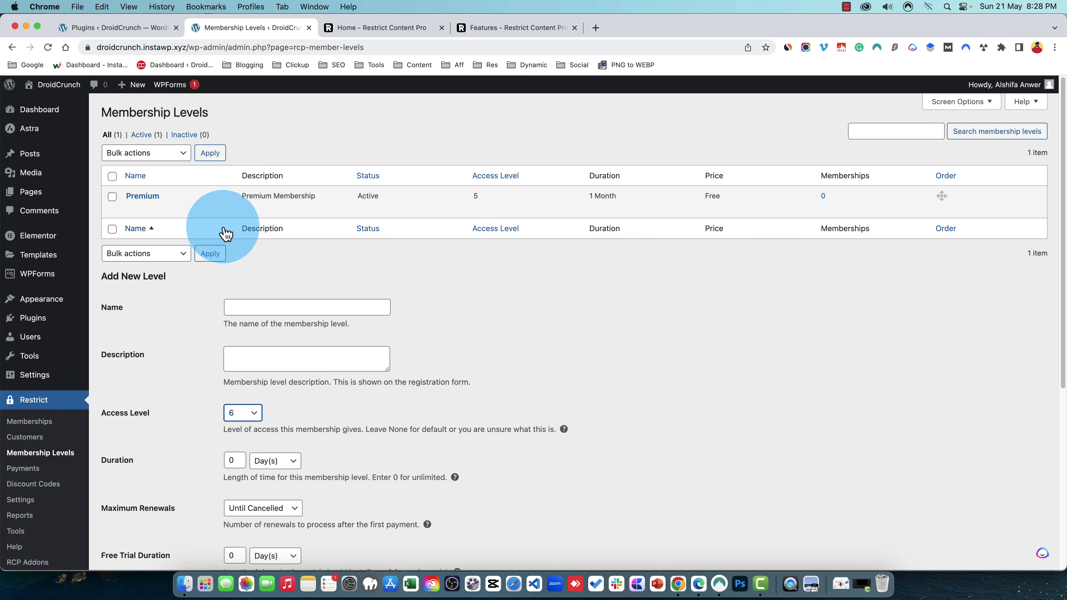
scroll(209, 162, down, 2)
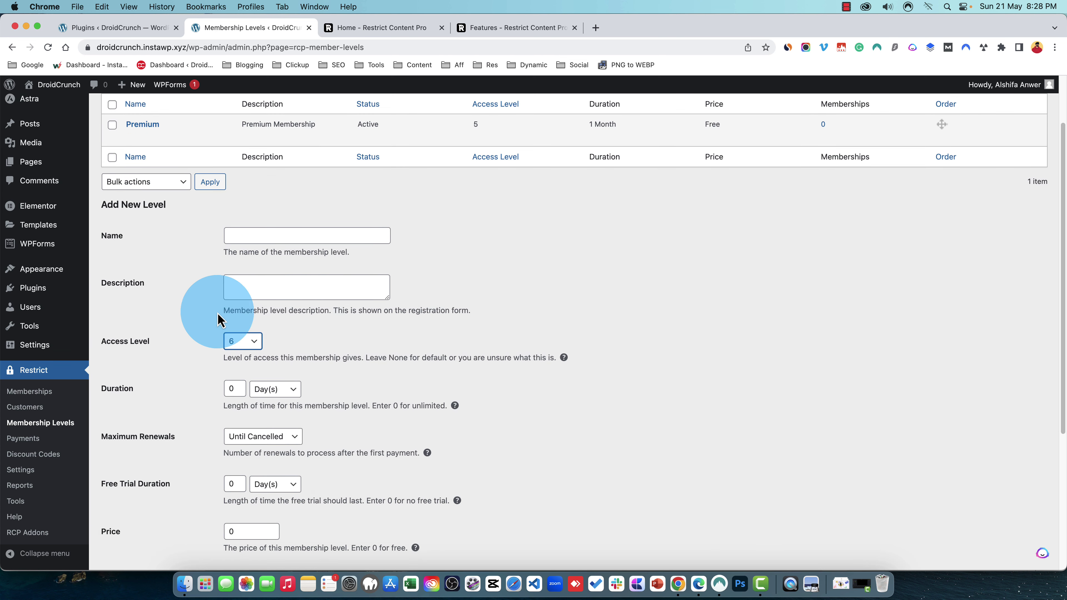
click(237, 341)
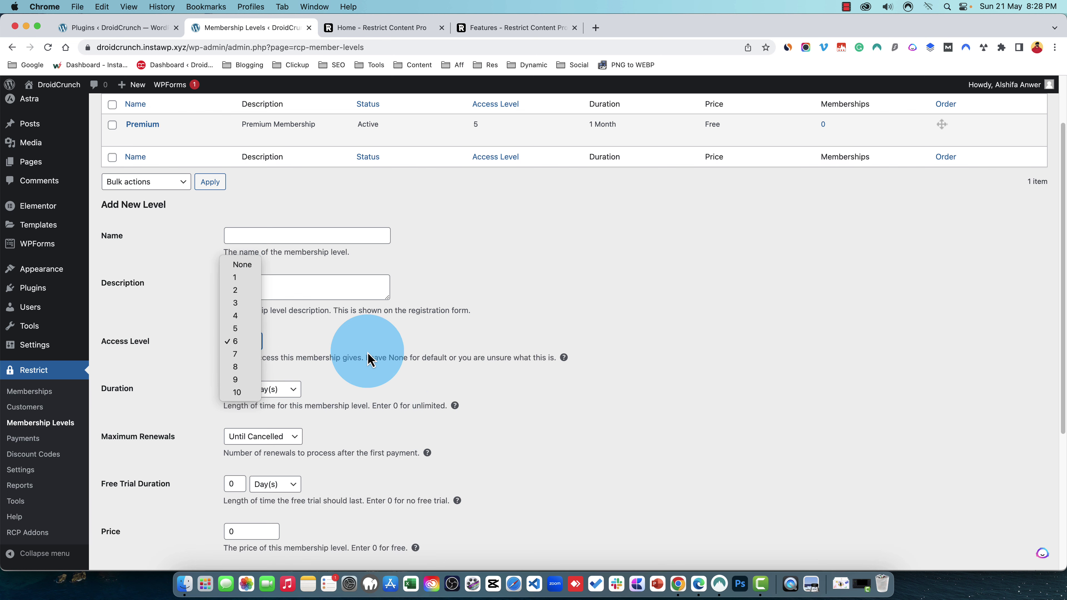
click(157, 384)
scroll(236, 337, down, 5)
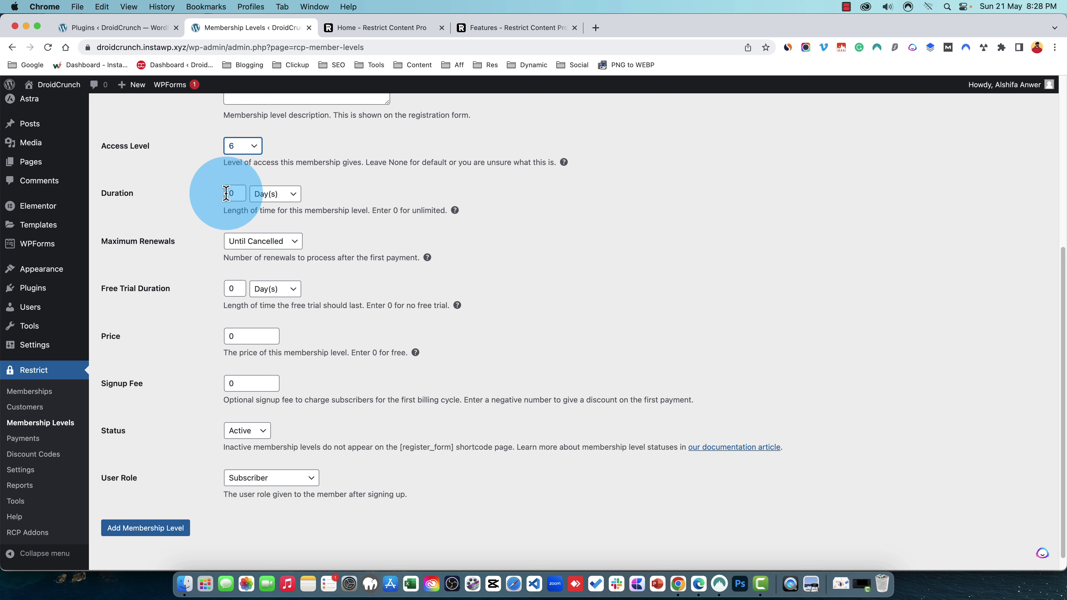
click(275, 244)
click(261, 241)
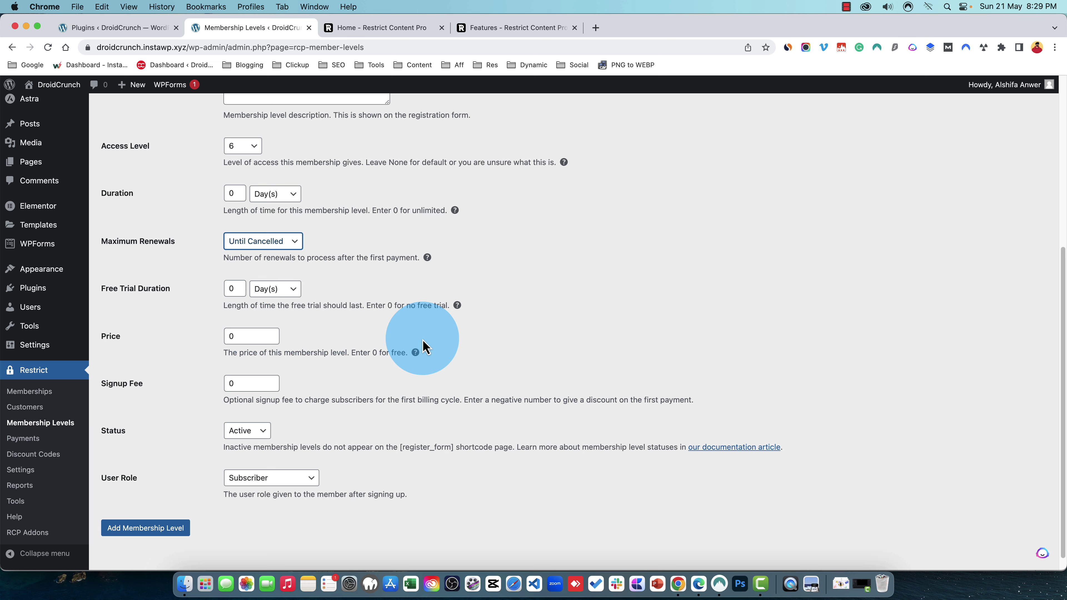
scroll(422, 342, down, 2)
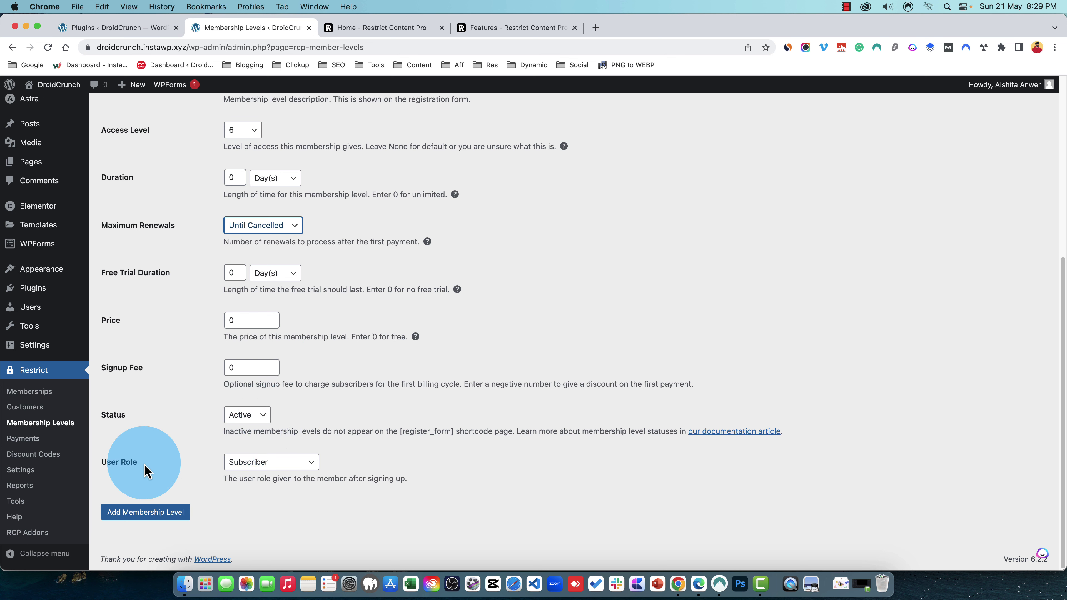
click(248, 463)
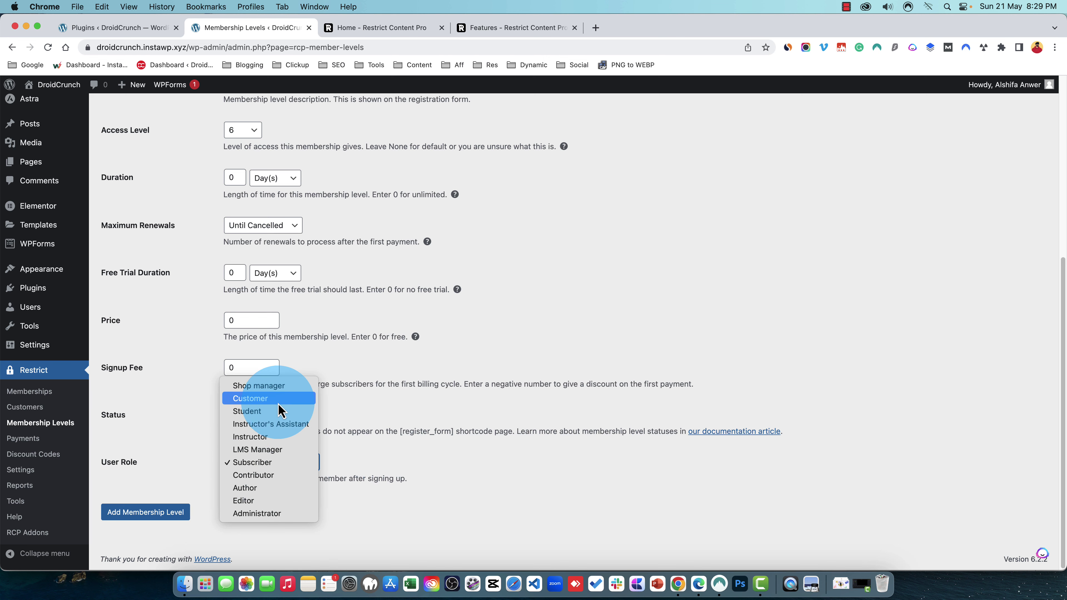
click(358, 470)
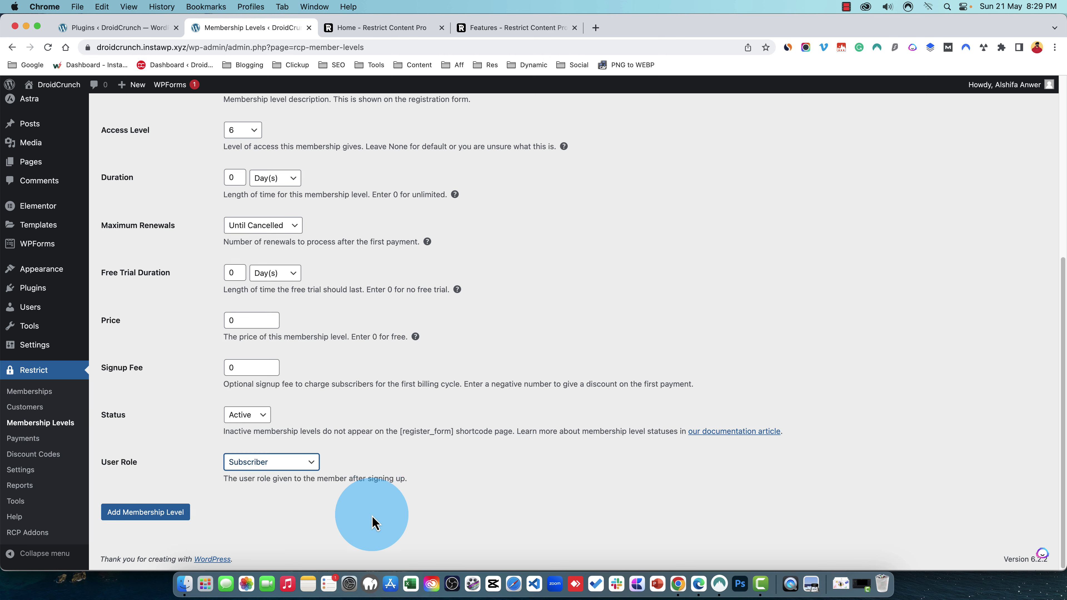
scroll(484, 227, up, 5)
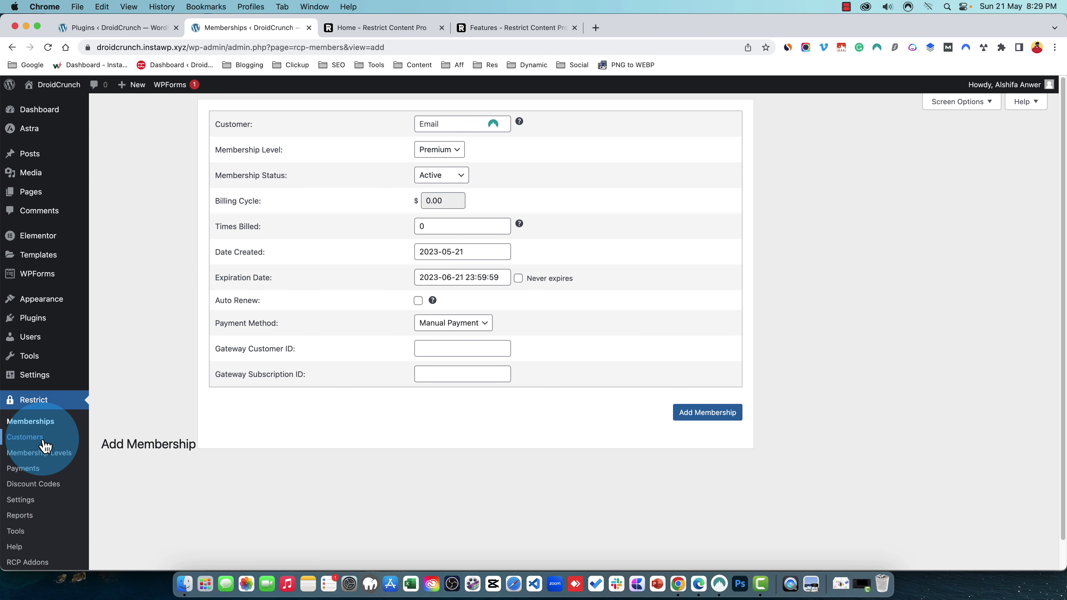
In Add Membership, check the customer email field and keep Premium as the membership level.
click(440, 122)
click(555, 166)
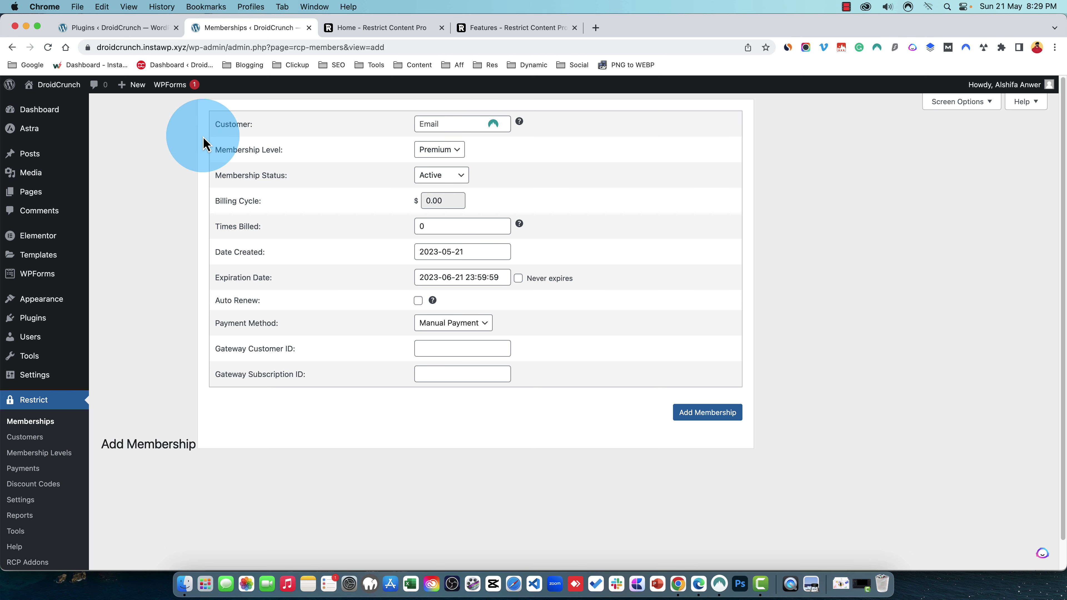
click(441, 149)
click(571, 154)
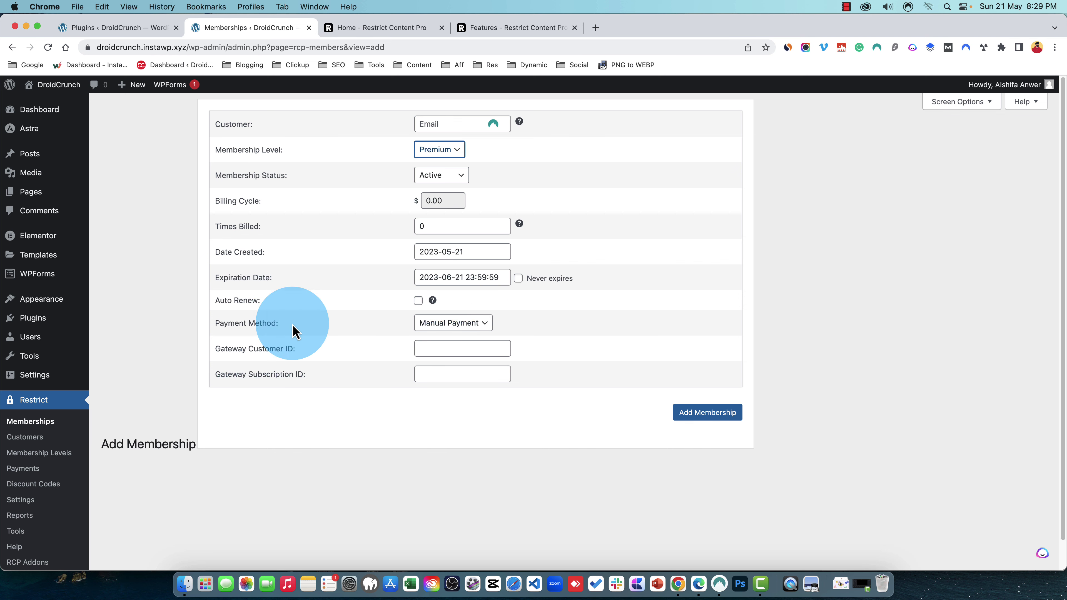
scroll(136, 446, down, 2)
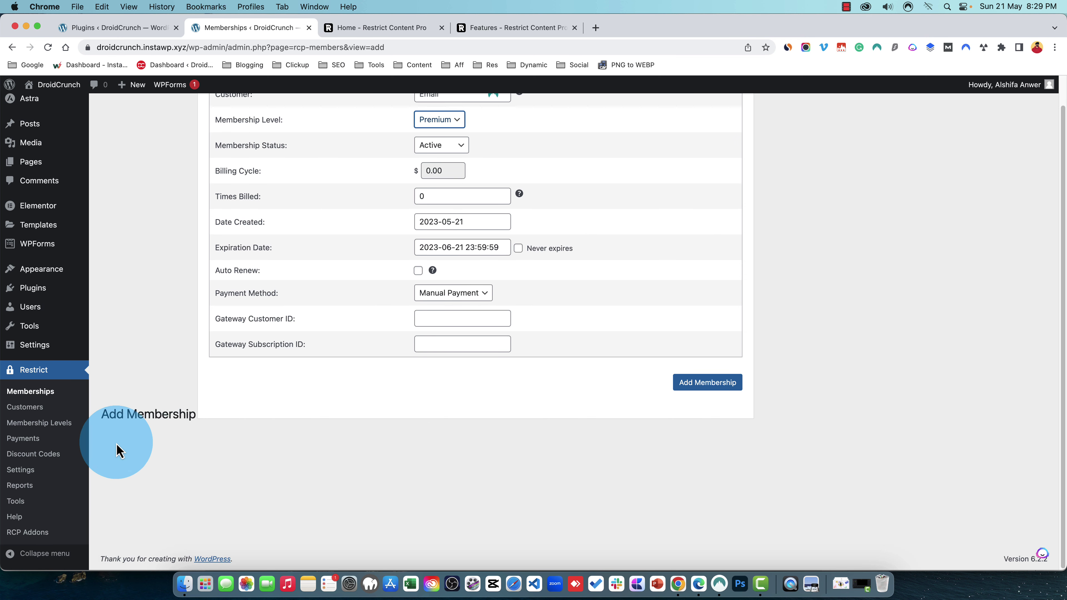
scroll(114, 273, up, 2)
Open the Posts list in a new browser tab.
mouse_move(50, 197)
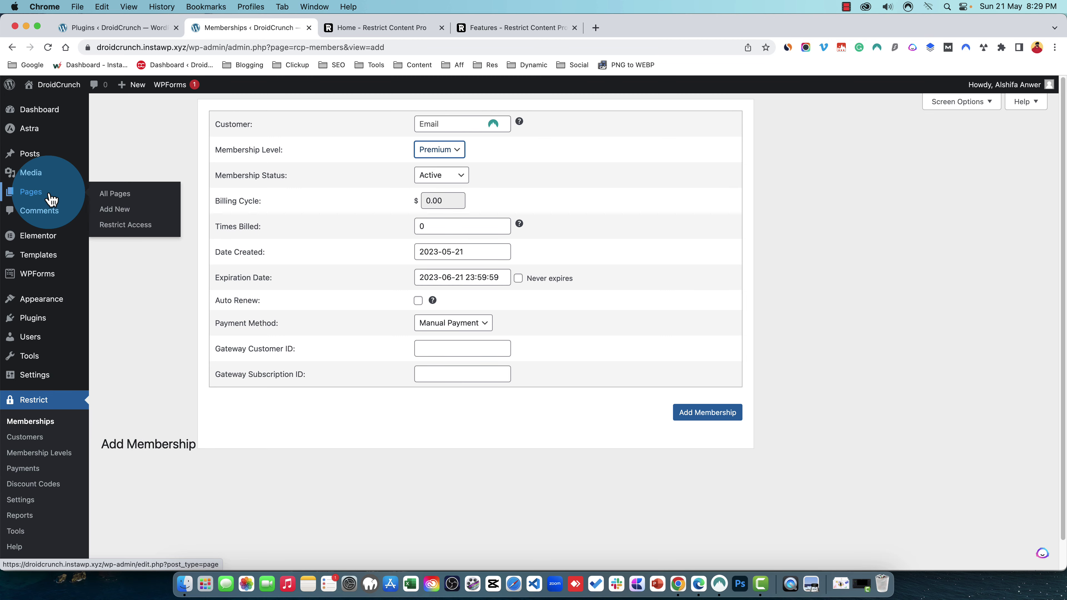
right_click(59, 154)
click(105, 166)
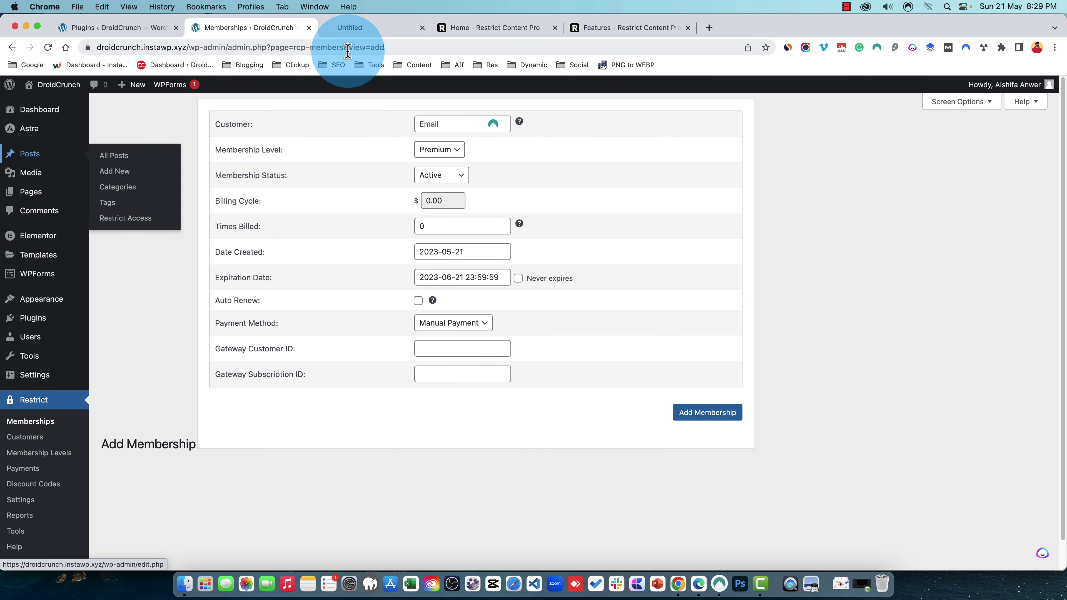
Open the Gif Testing post and insert /lorem placeholder text into its empty paragraph.
click(355, 27)
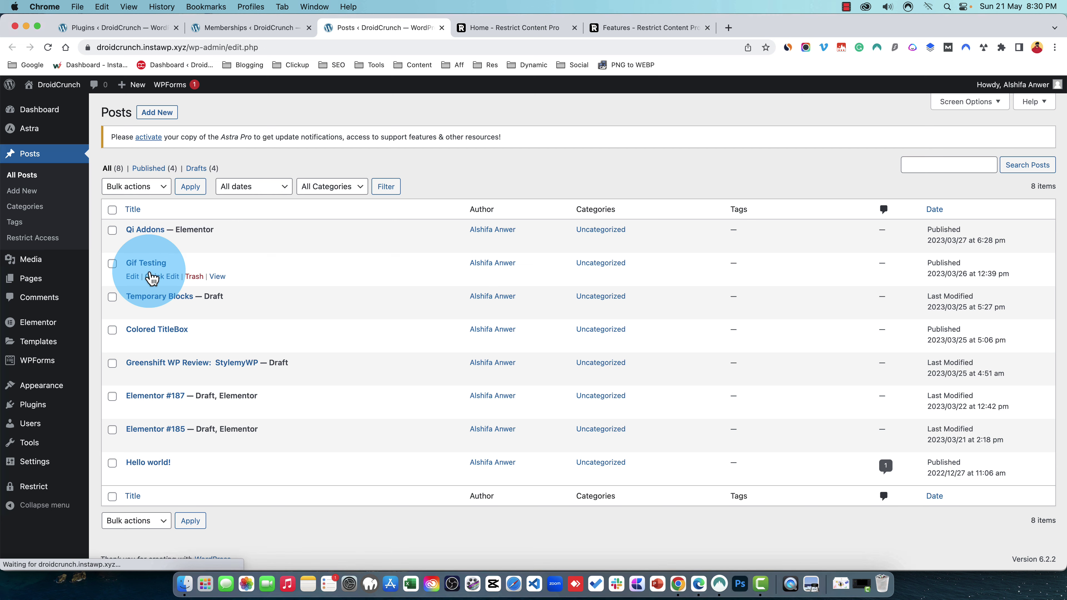
click(147, 263)
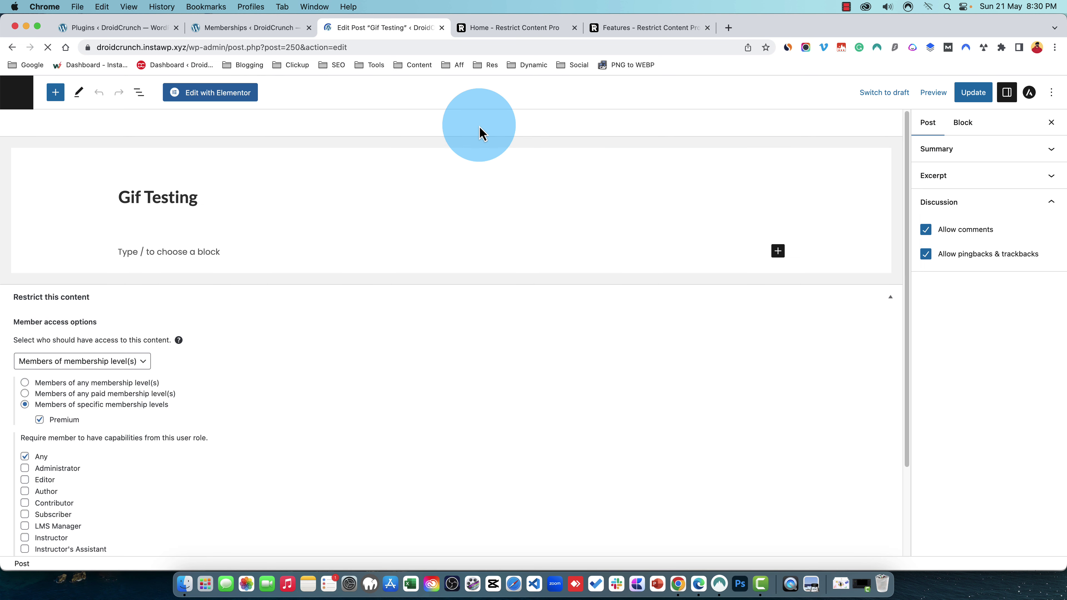
click(630, 251)
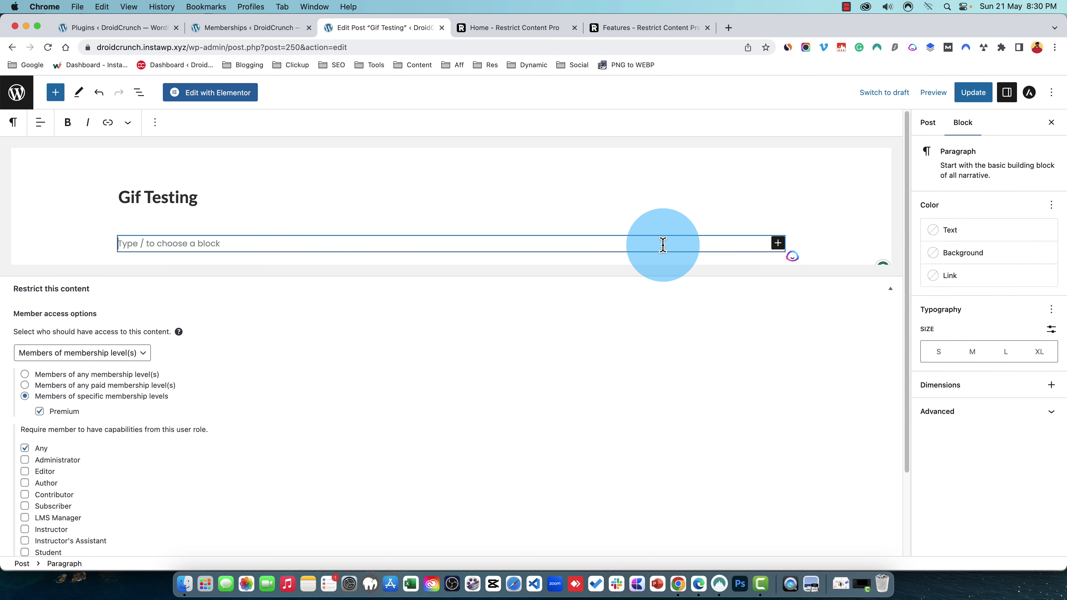
text(/l)
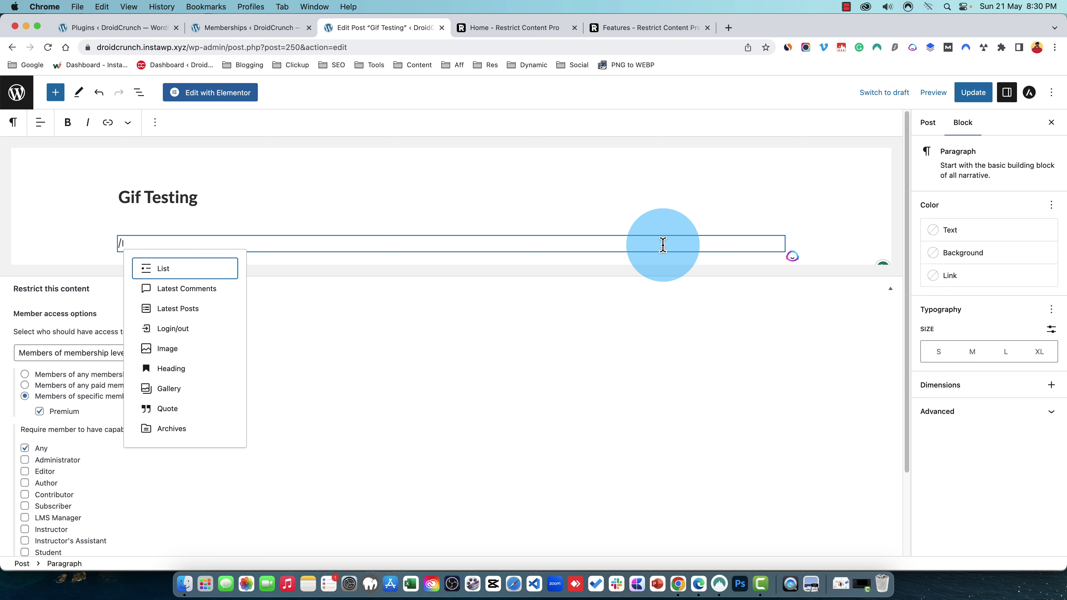
text(oe)
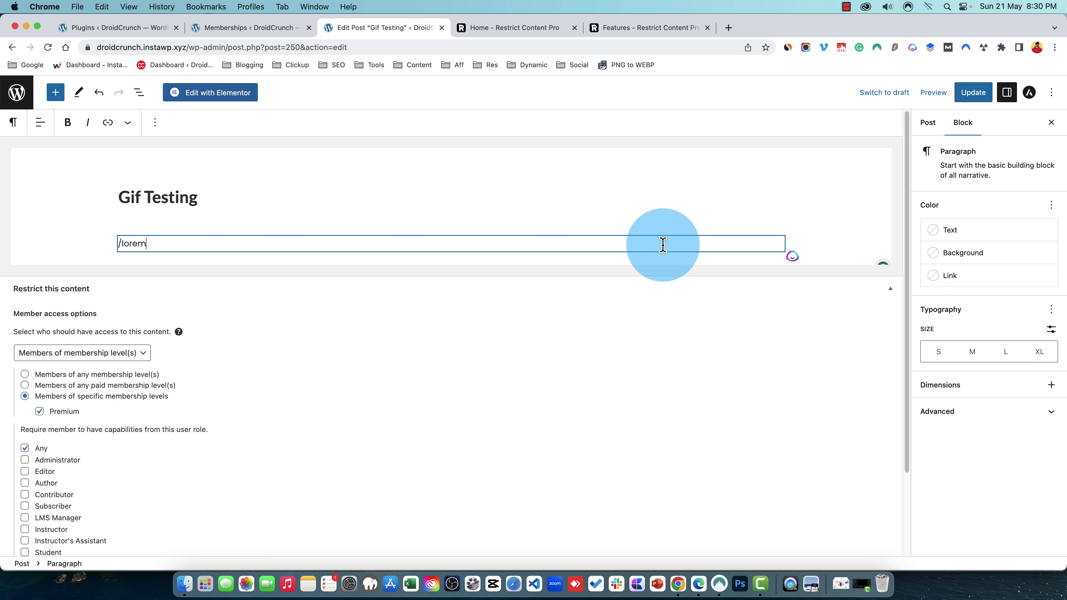
key(BackSpace)
text(orem)
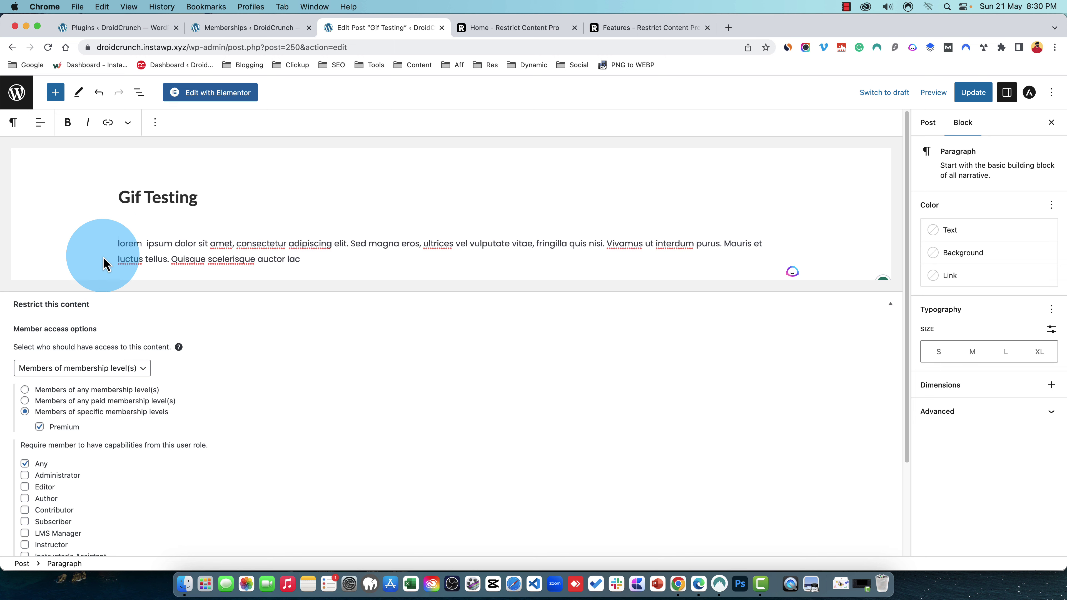
In Restrict this content, limit Gif Testing to members of any paid membership level, role Any.
scroll(103, 265, down, 5)
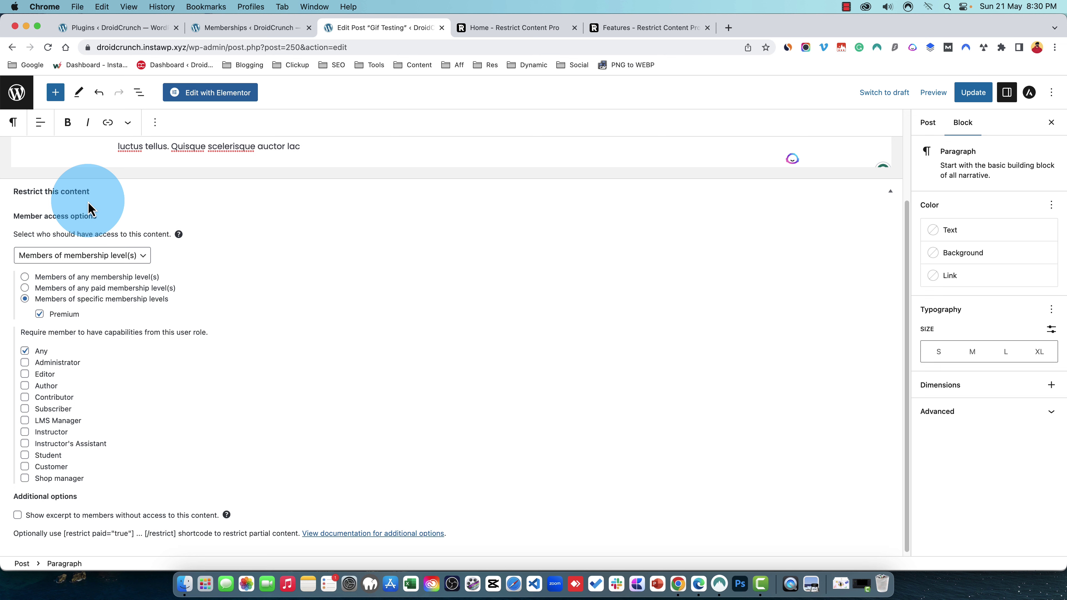
drag(16, 217, 98, 217)
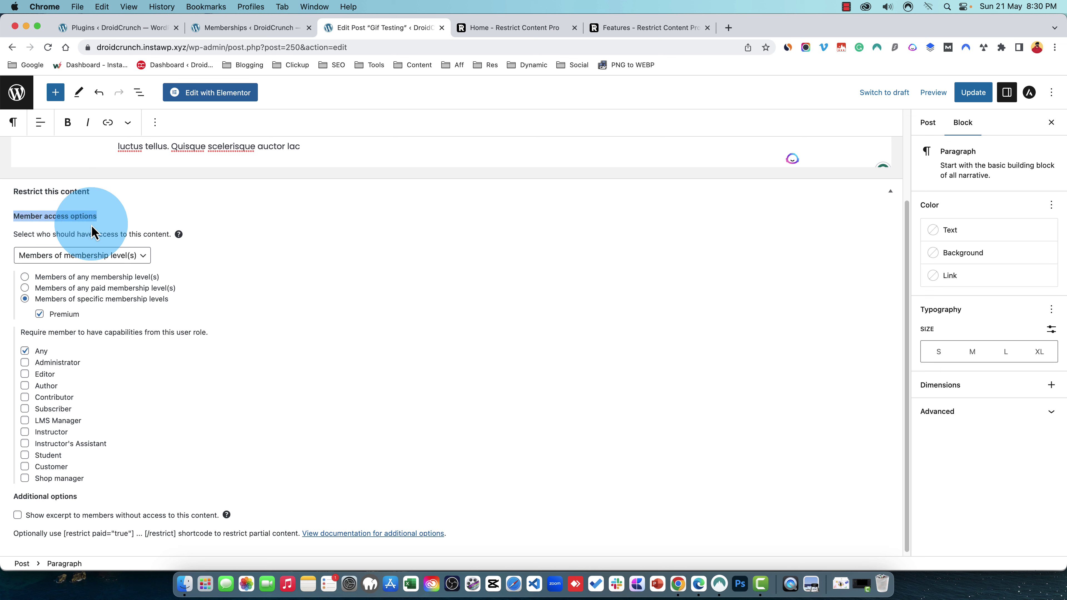
click(90, 256)
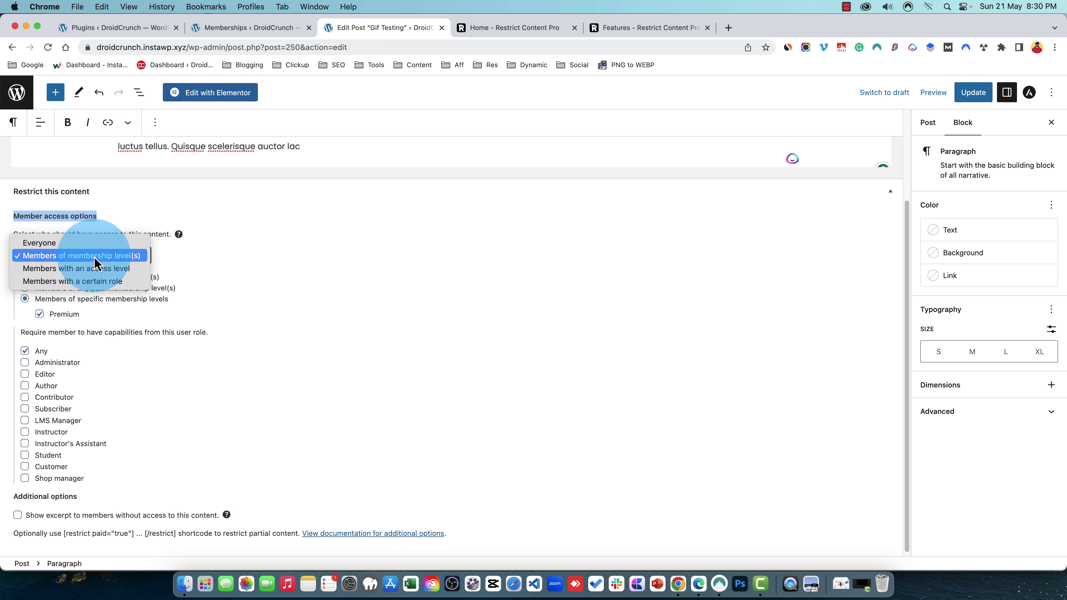
click(79, 247)
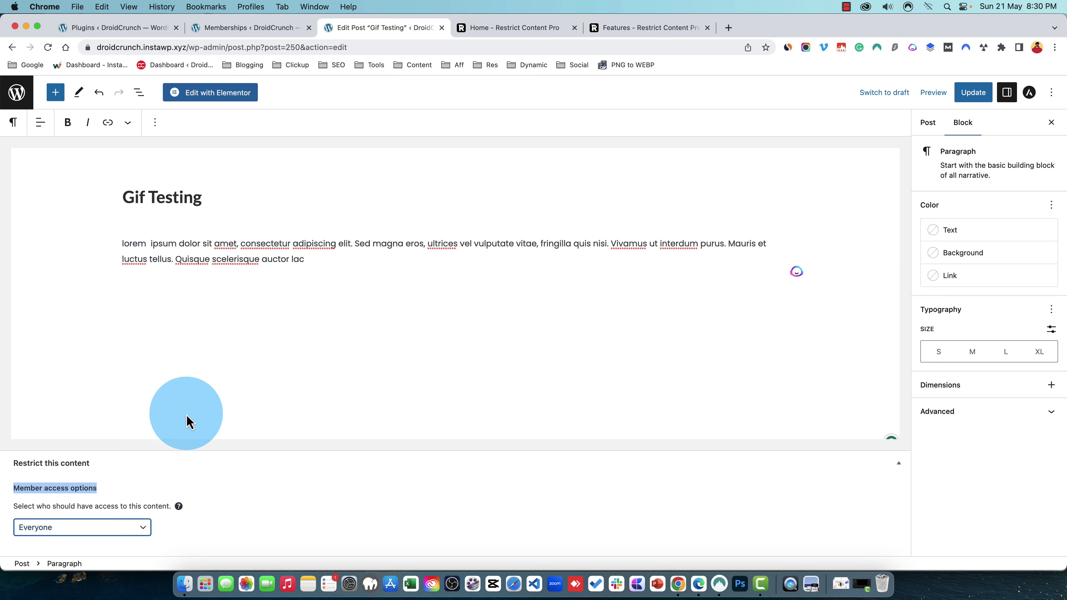
click(77, 537)
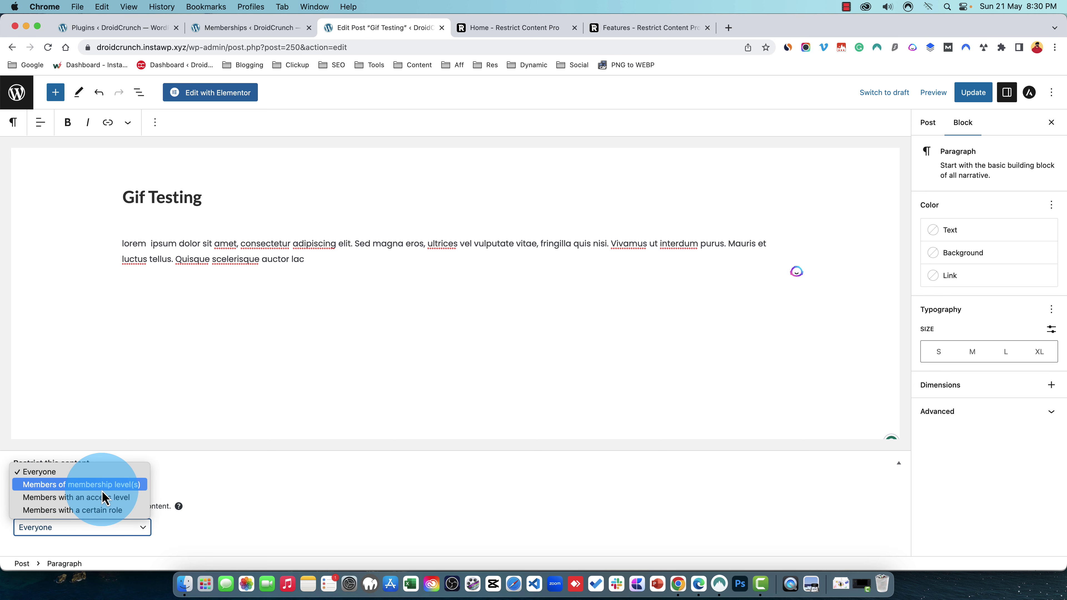
click(122, 485)
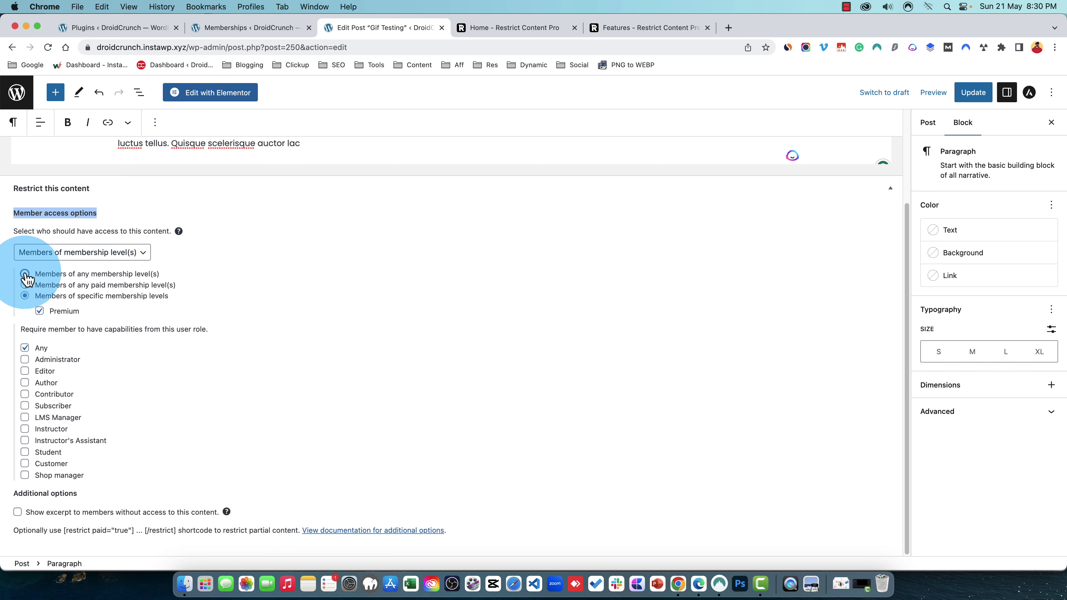
click(25, 274)
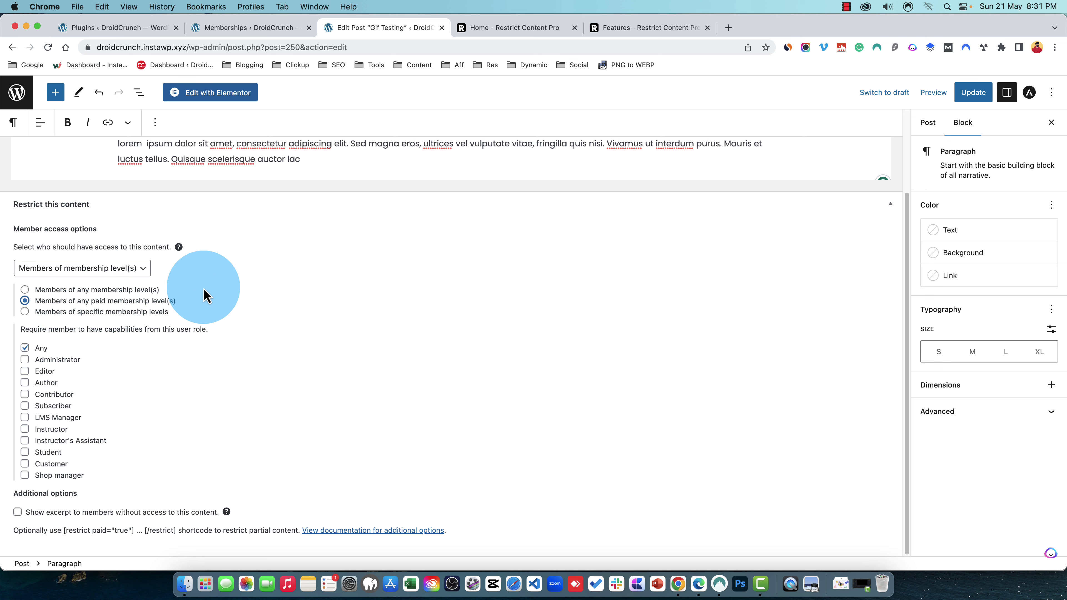
Limit Gif Testing to members of specific membership levels, with only Premium ticked and role Any.
click(102, 312)
click(67, 327)
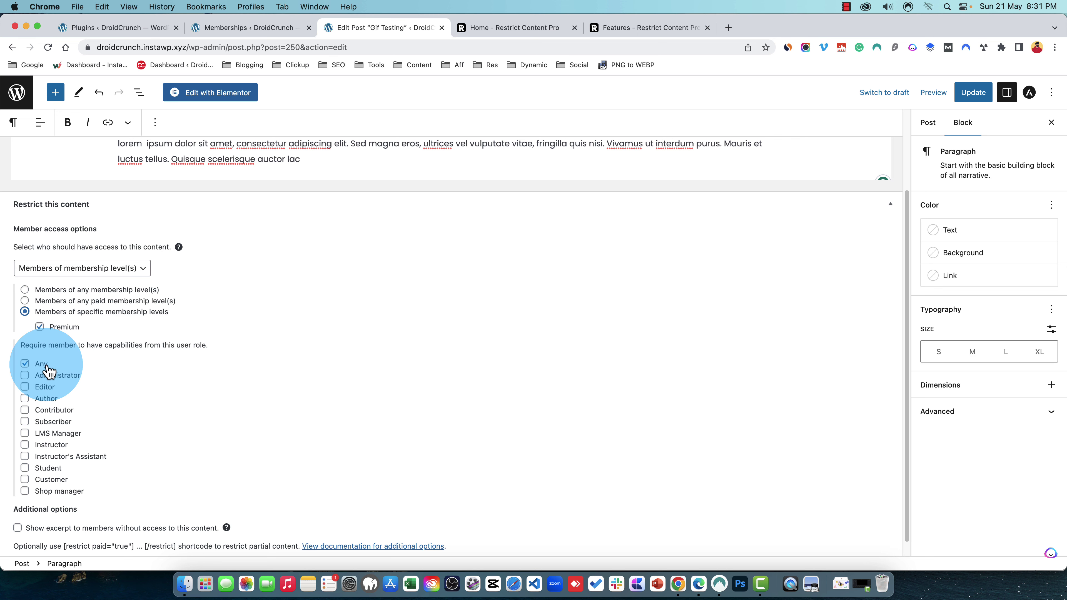
scroll(42, 368, down, 1)
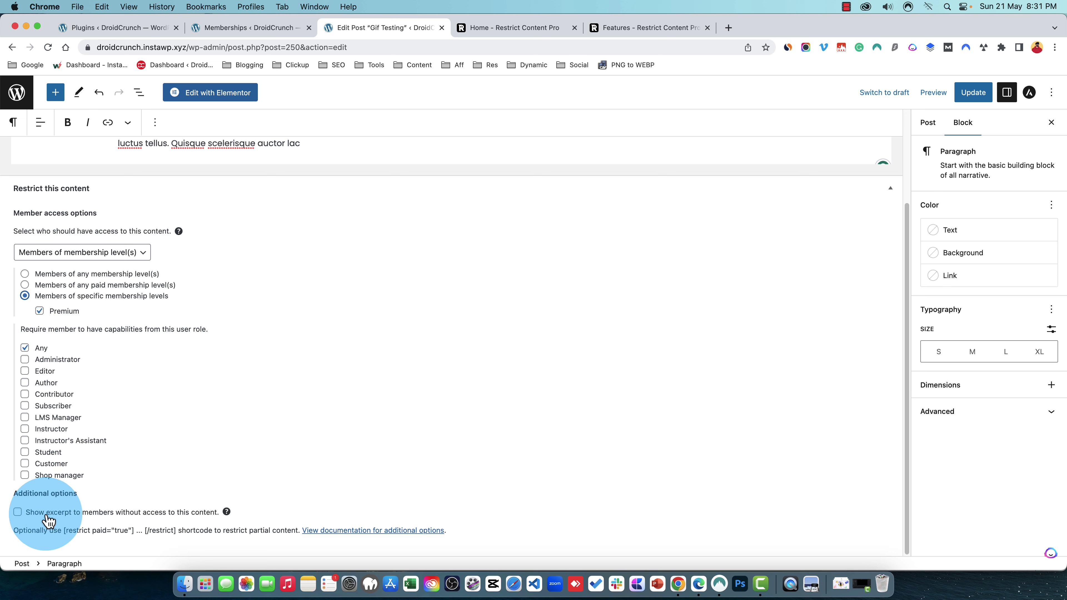
mouse_move(227, 513)
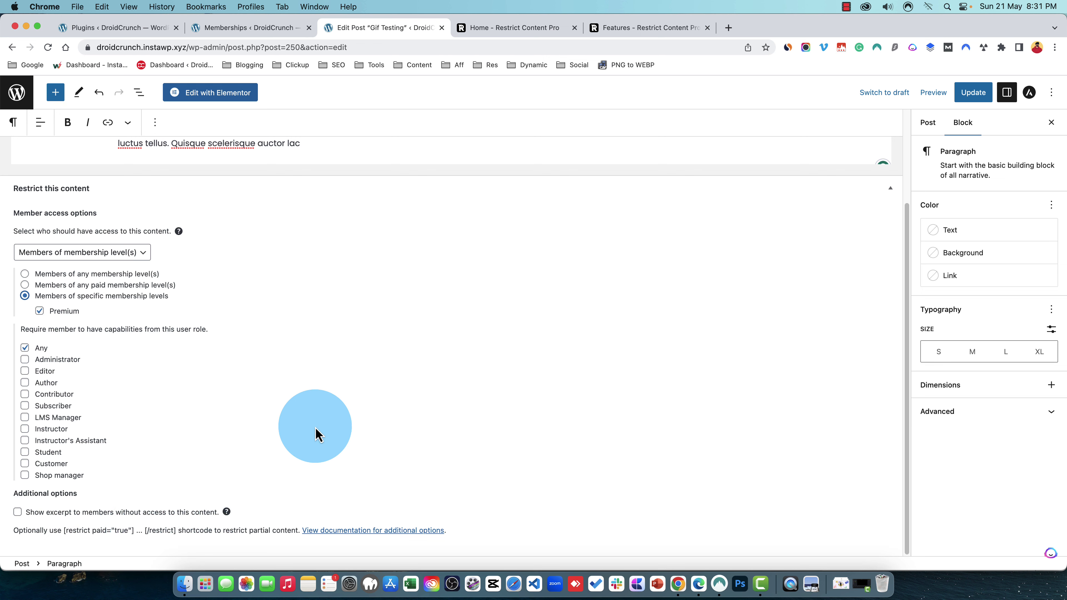
scroll(351, 354, up, 1)
scroll(351, 353, up, 5)
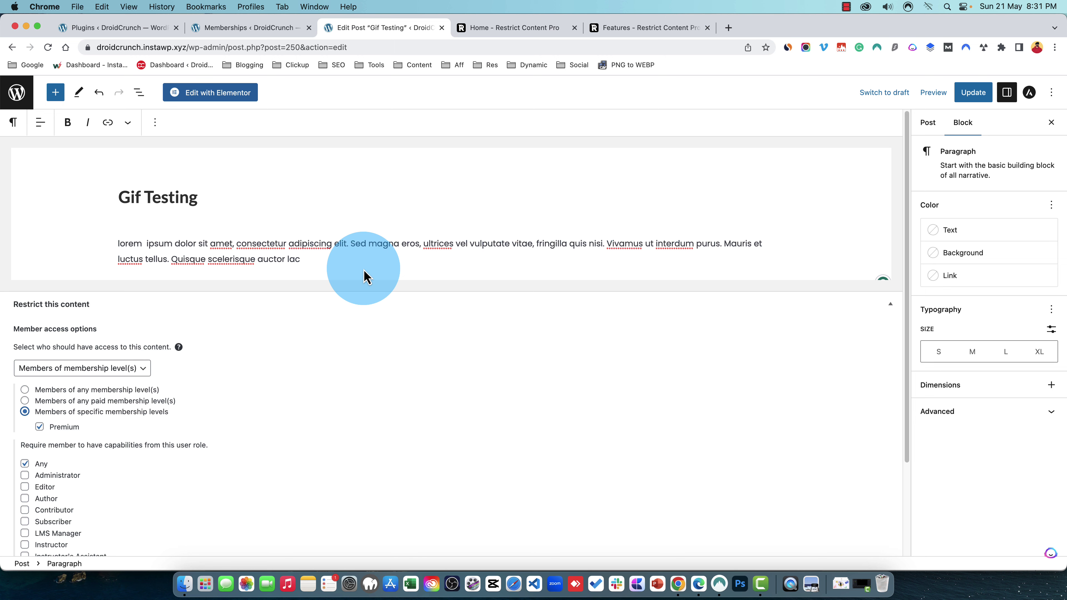
Update the post to save its restrictions and copy the published post's link.
click(964, 103)
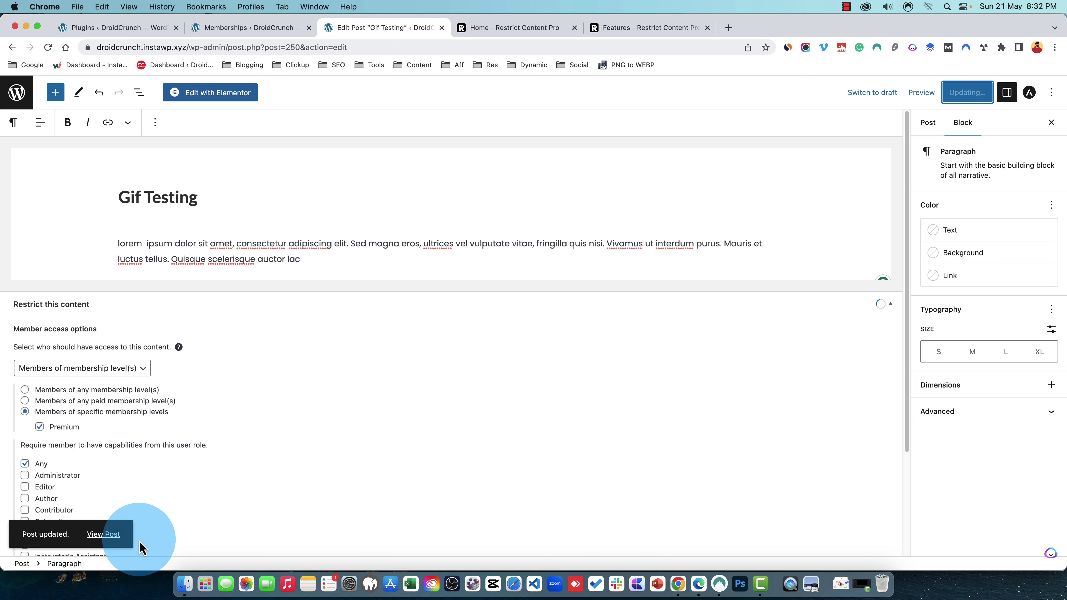
right_click(96, 542)
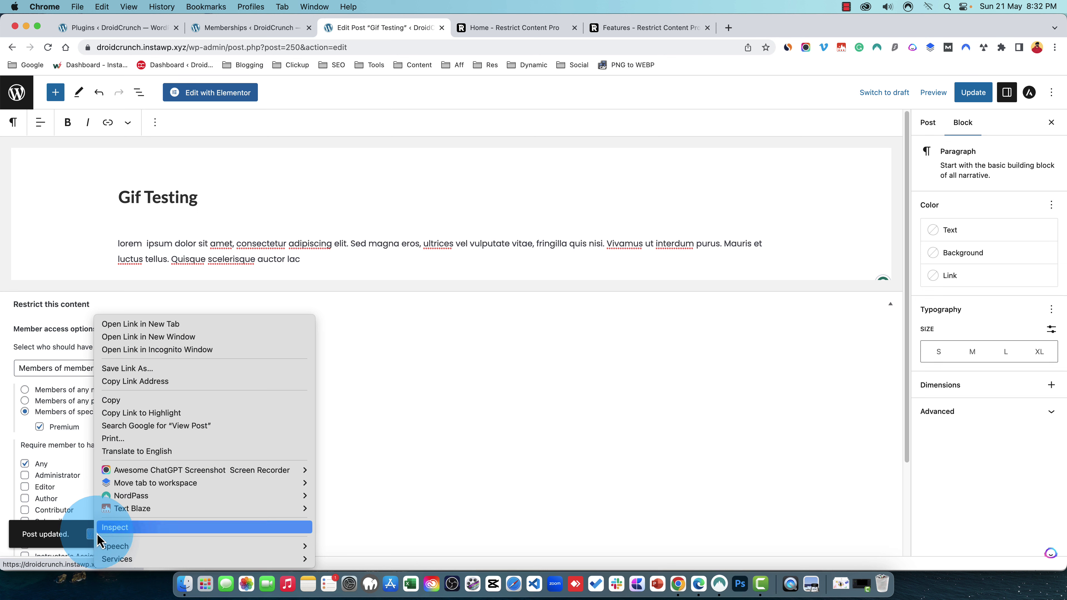
click(163, 391)
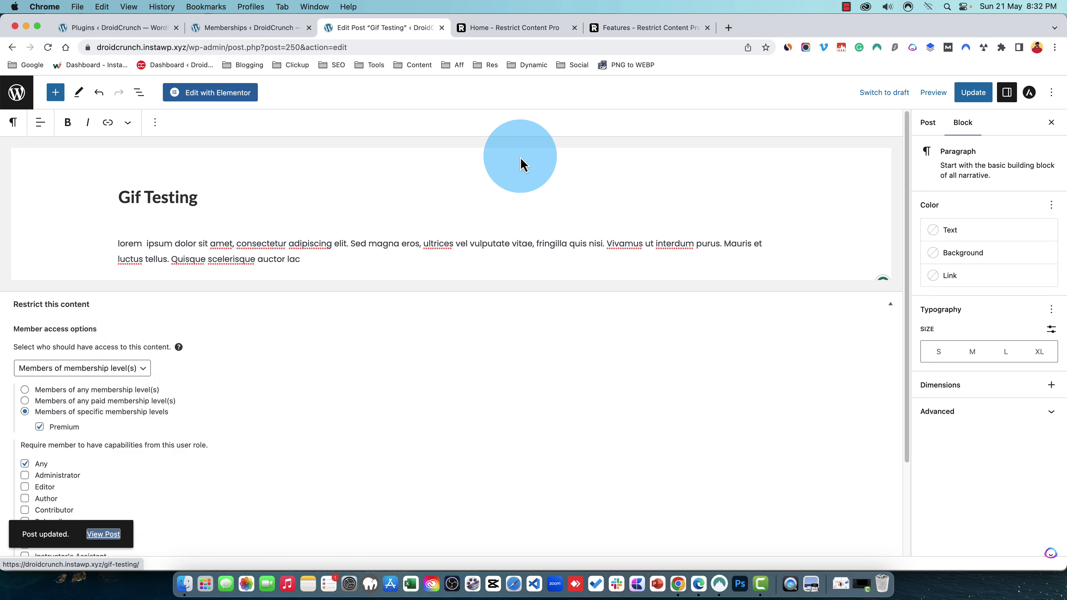
Load the Gif Testing post's link in a new tab, then select its paragraph text and address.
right_click(424, 28)
click(431, 33)
key(super+v)
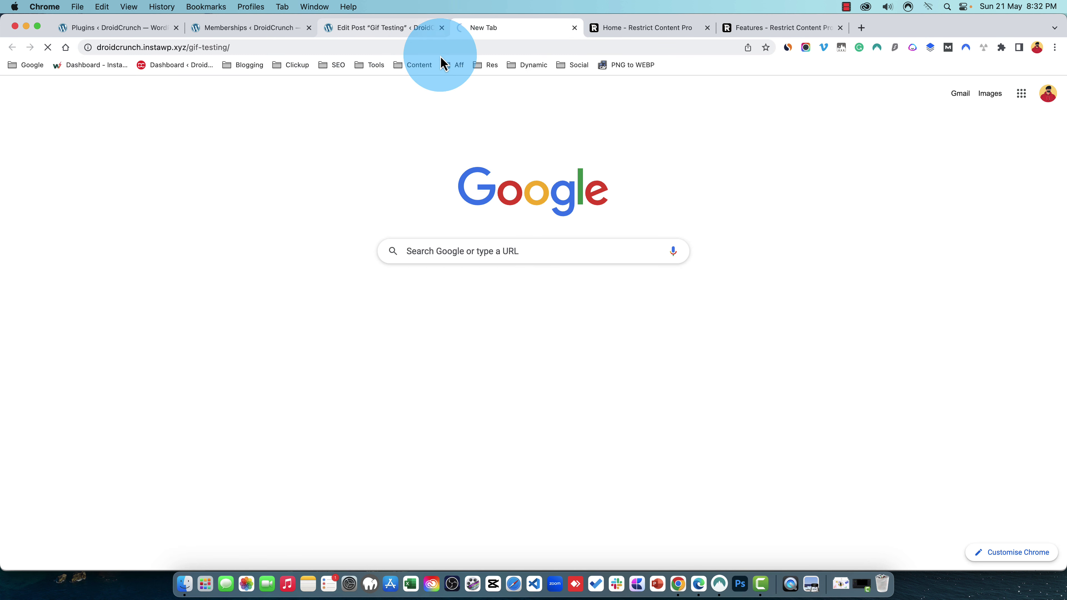
key(Return)
scroll(492, 382, down, 10)
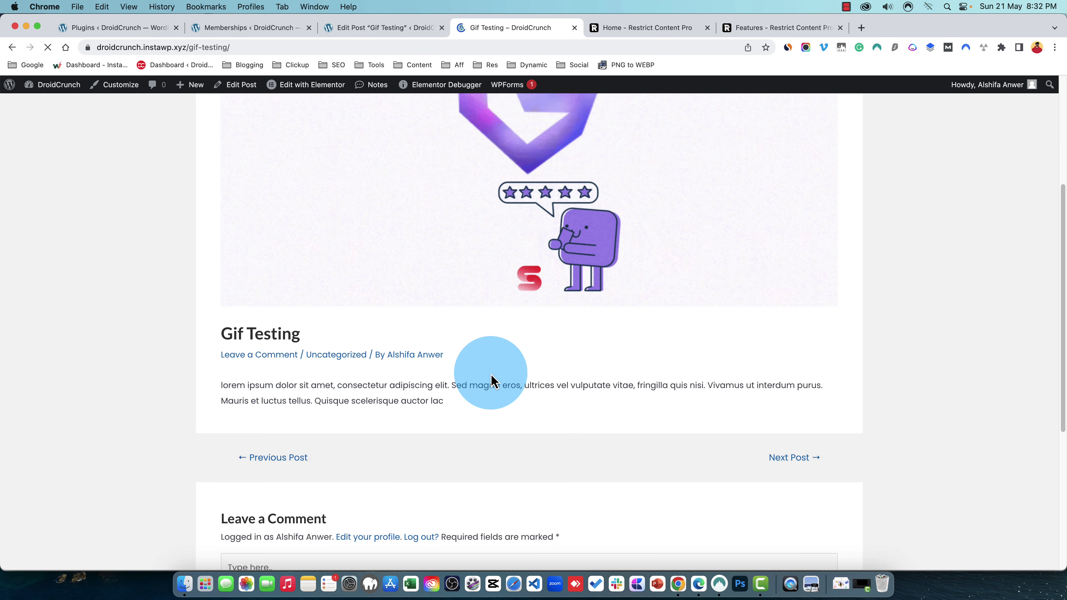
drag(455, 280, 233, 245)
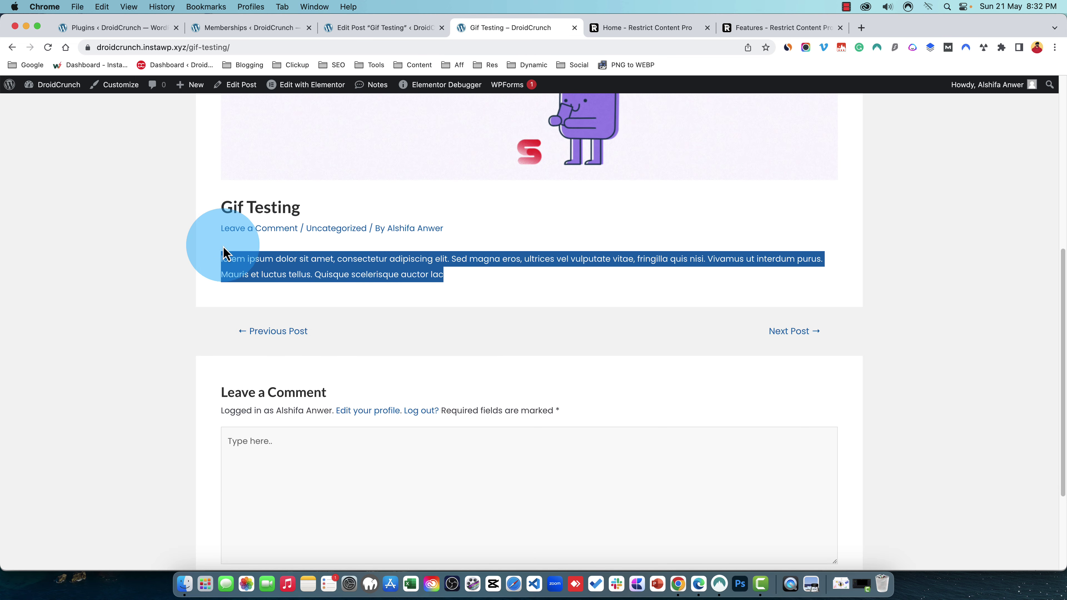
click(241, 47)
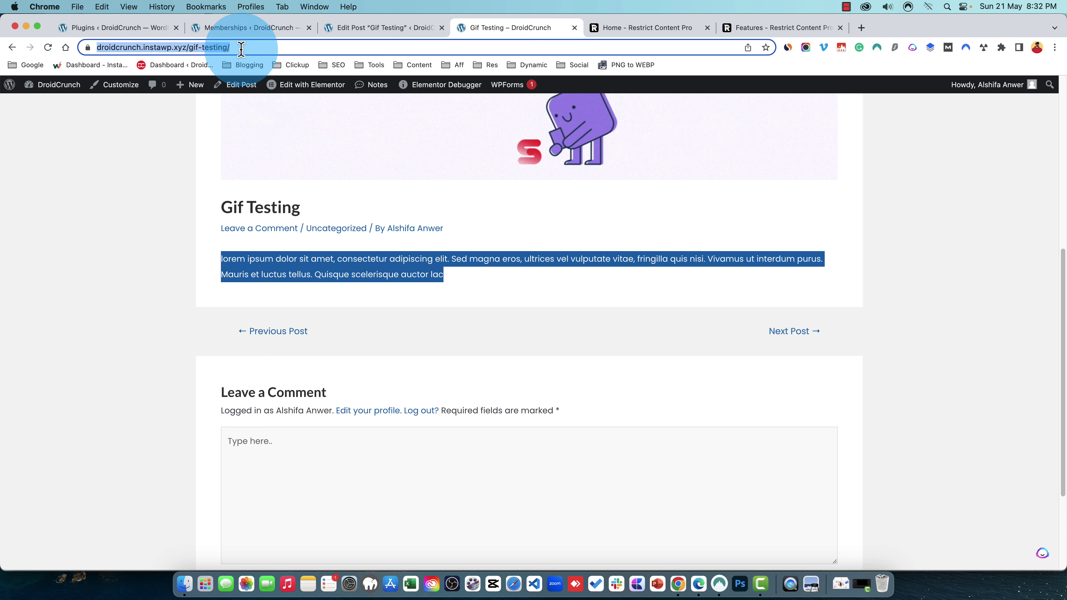
Reload Gif Testing in Edge as a visitor and scroll to 'The Content is Restricted' message.
click(699, 584)
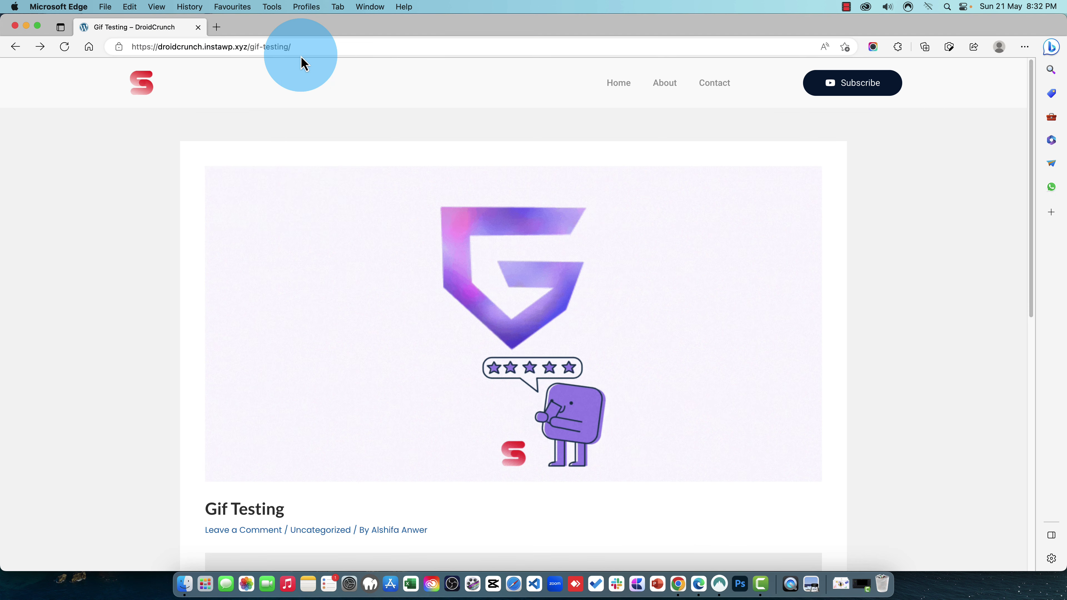
click(305, 47)
key(Return)
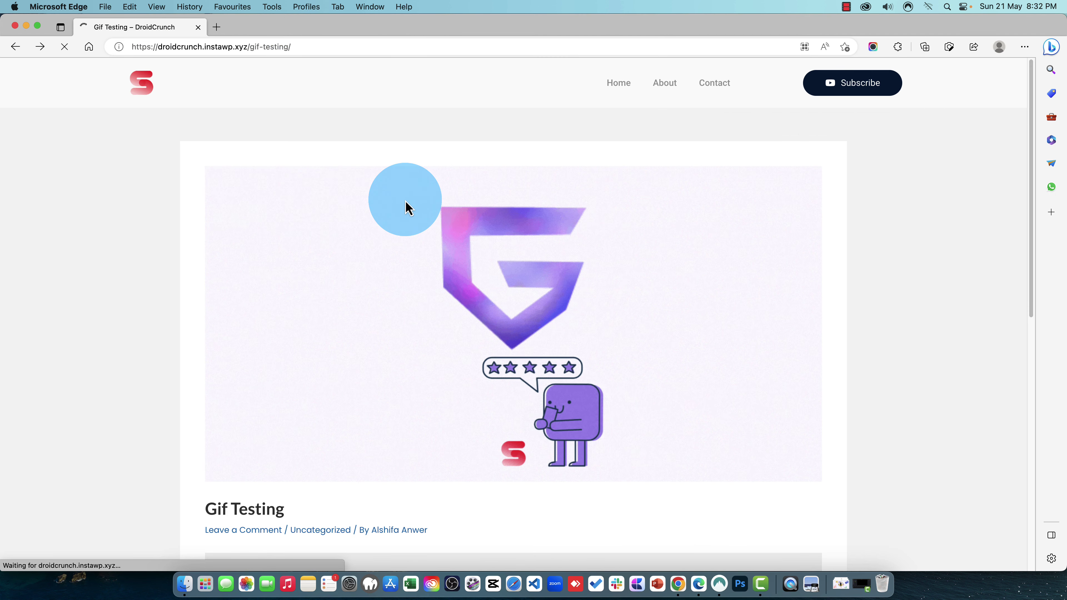
scroll(555, 277, down, 8)
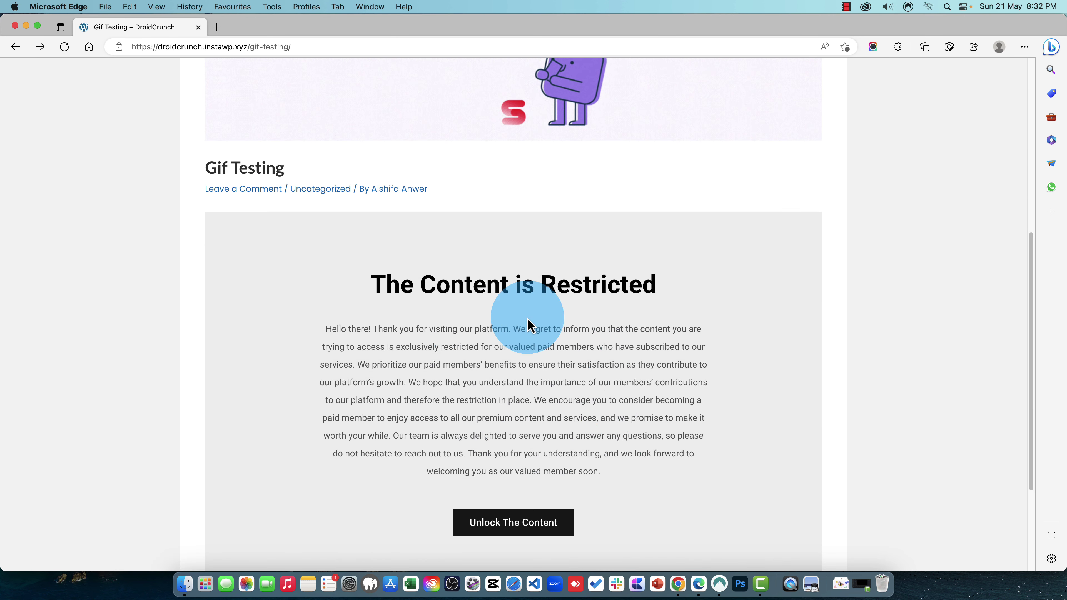
scroll(588, 370, down, 4)
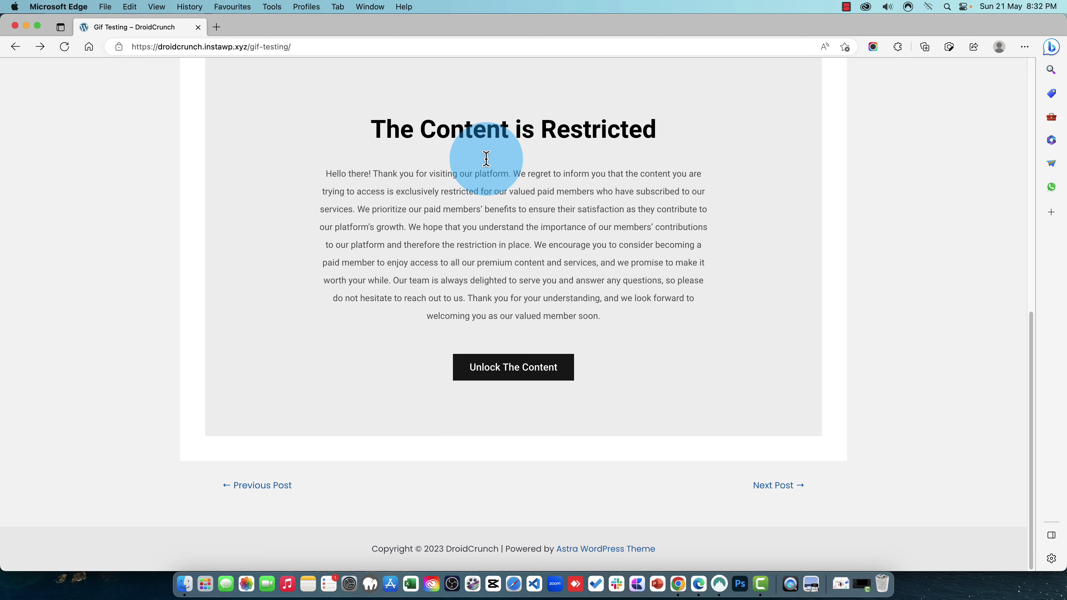
In Chrome, view Restrict settings' elementor-template 398 message, then open template Restrict Access in a new tab.
key(super+Tab)
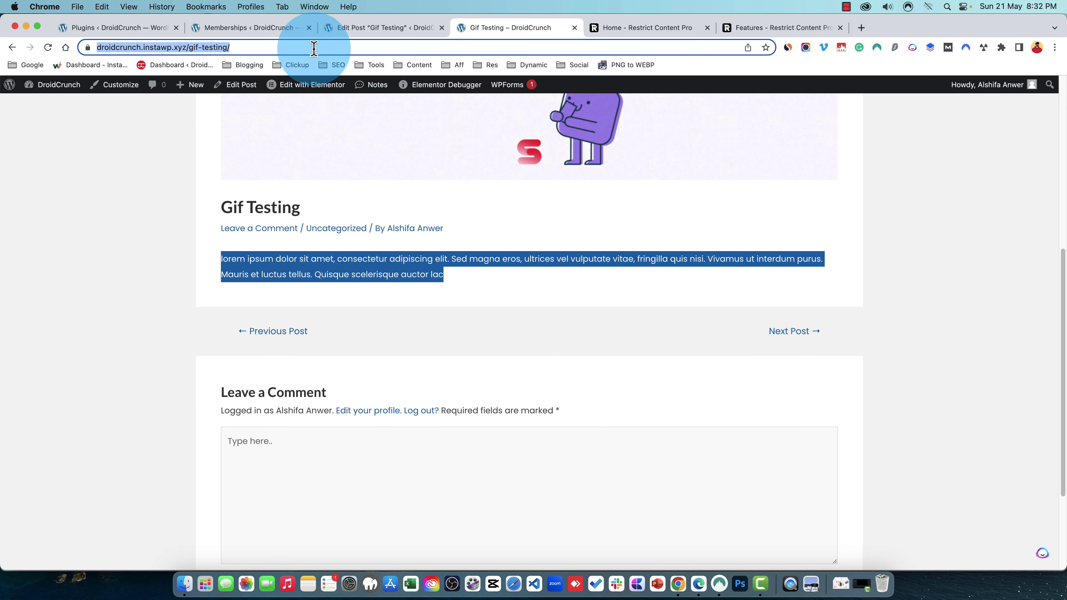
click(246, 29)
scroll(45, 445, down, 2)
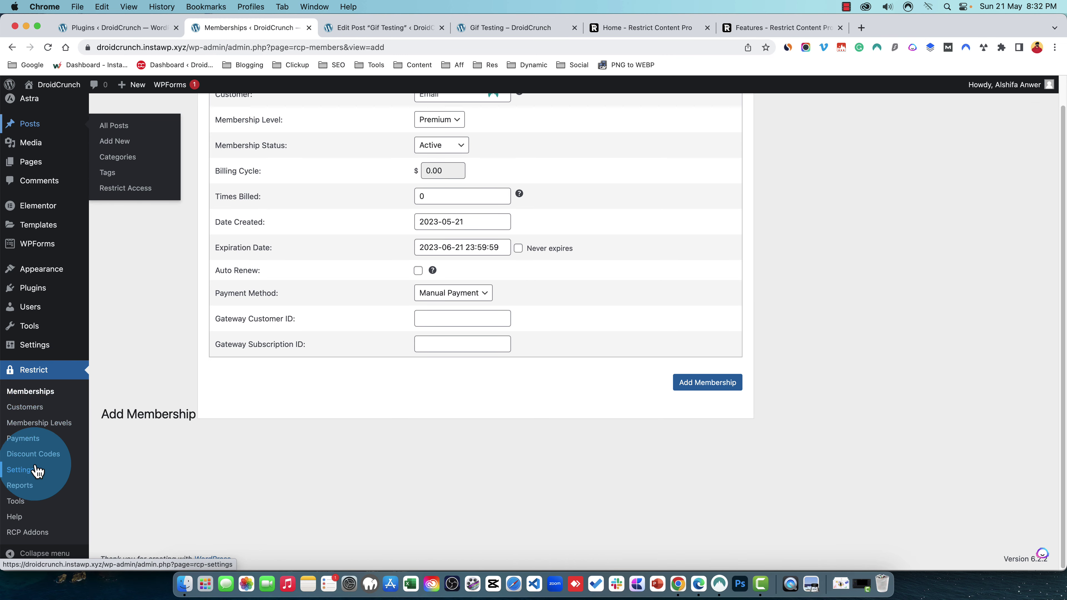
click(31, 474)
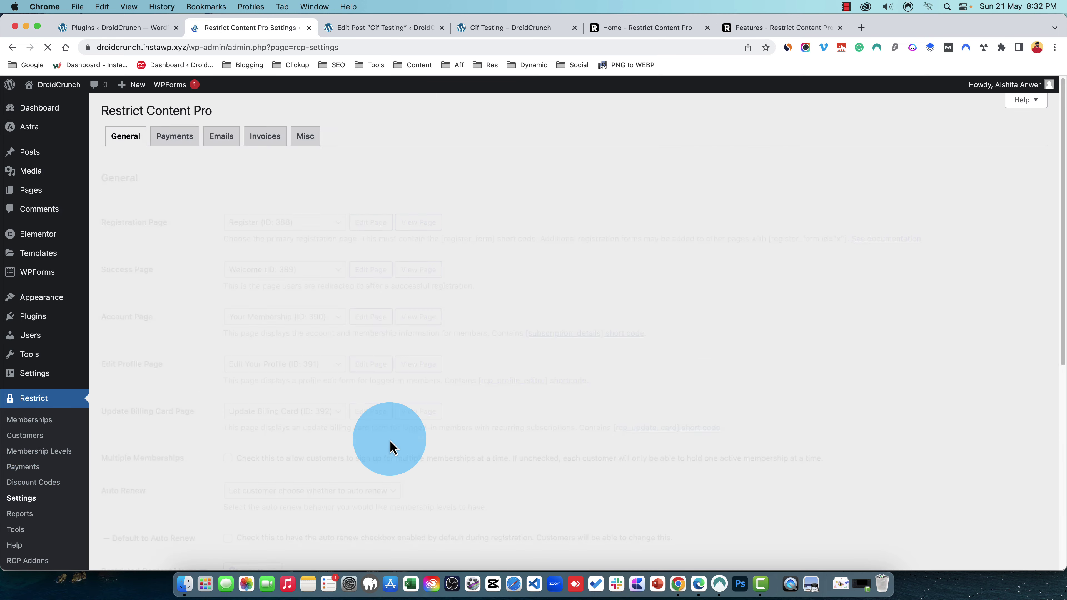
scroll(393, 445, down, 10)
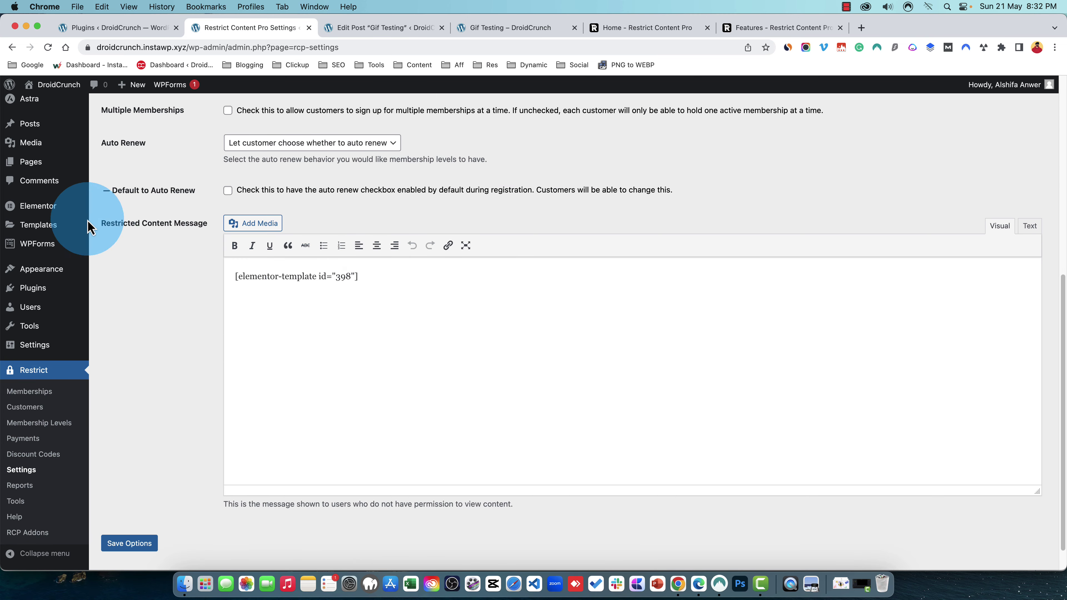
mouse_move(67, 231)
super+click(106, 229)
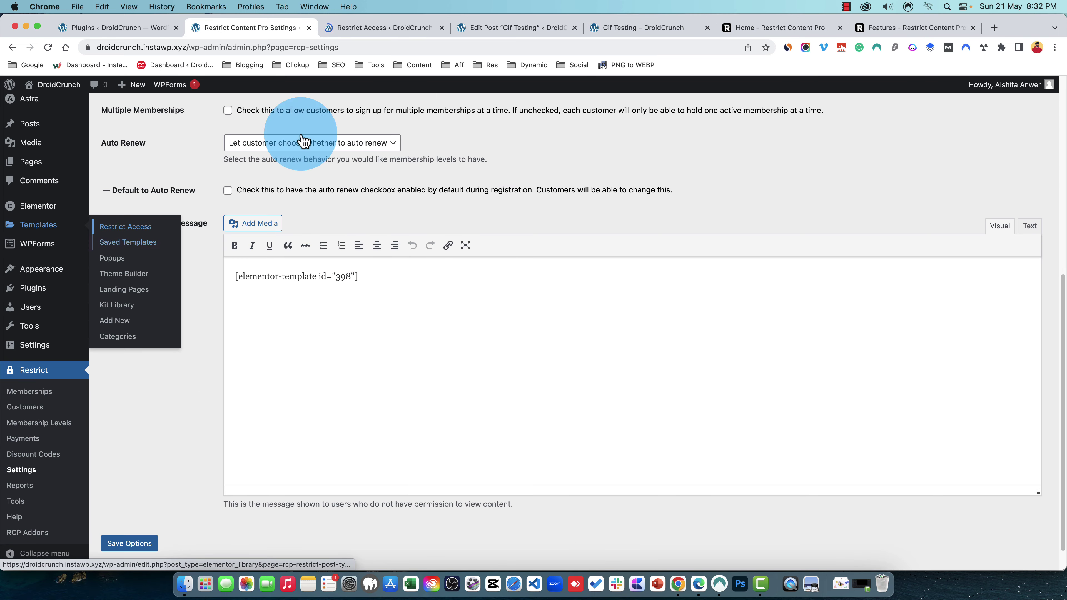
Check that the Restricted Content template's Unlock The Content button links to the register page.
click(385, 28)
click(43, 297)
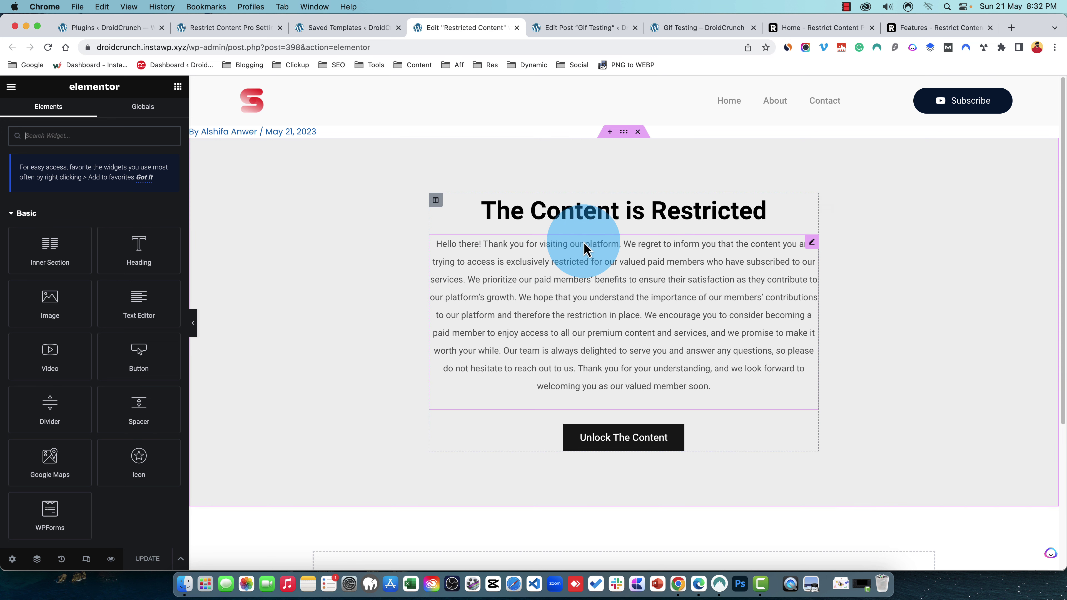
click(756, 450)
click(123, 238)
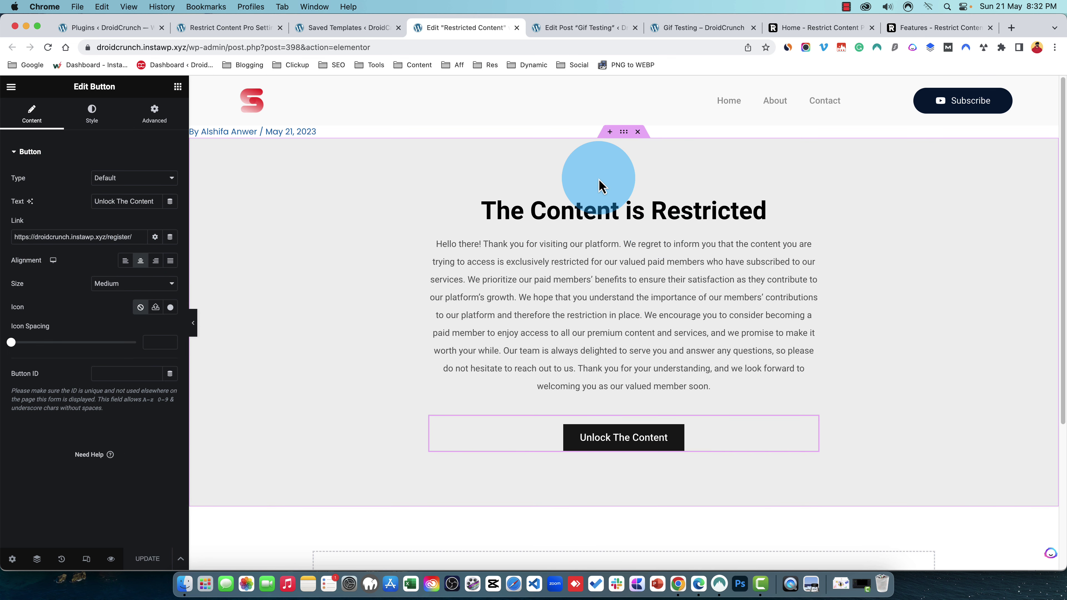
click(347, 28)
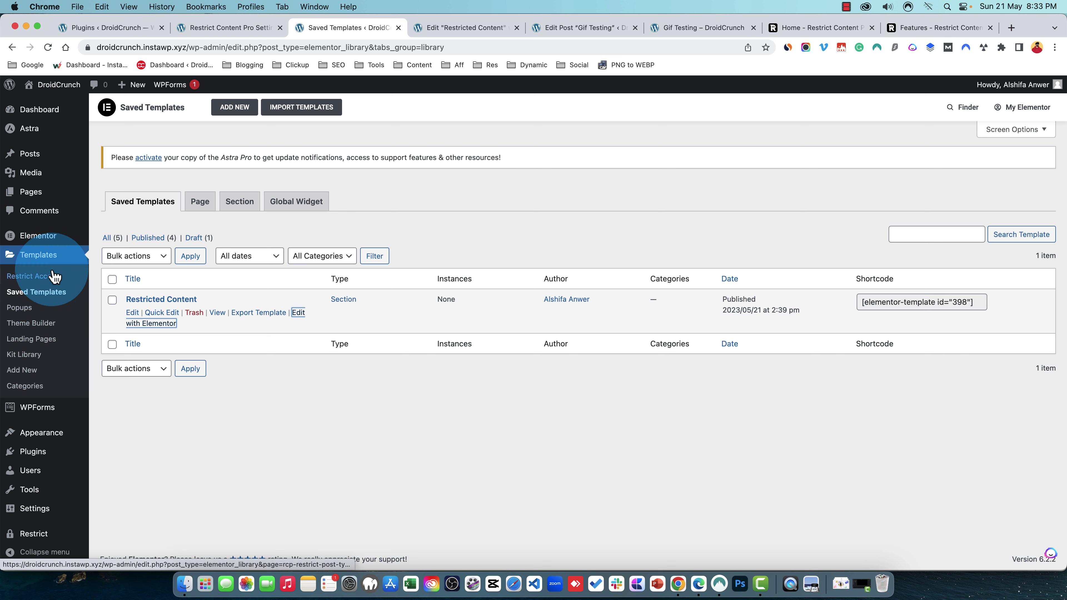
Go to Restrict Access under Pages in the admin sidebar.
mouse_move(51, 416)
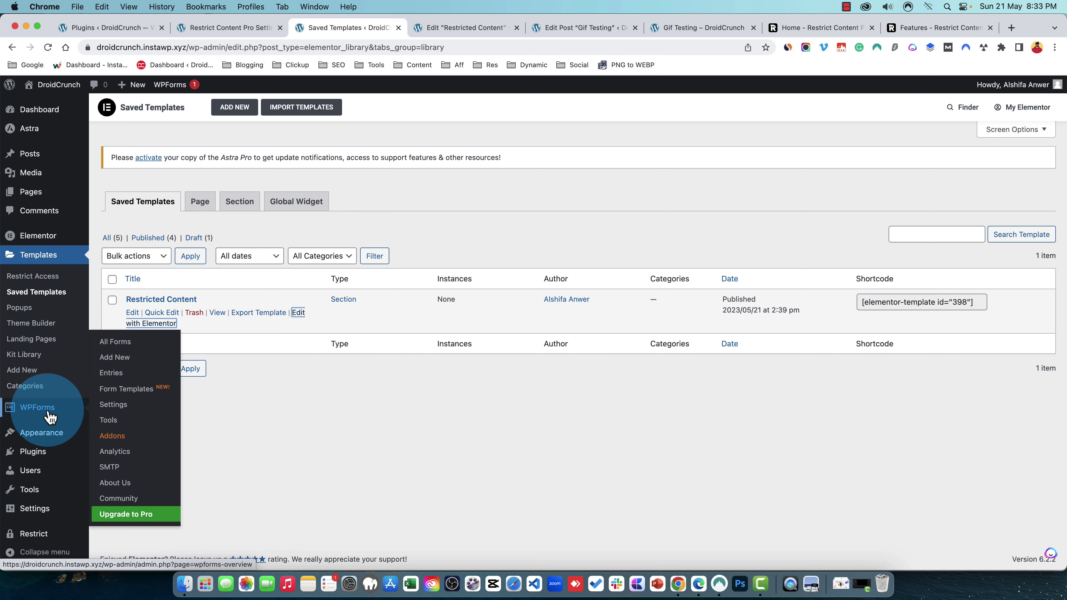
mouse_move(42, 198)
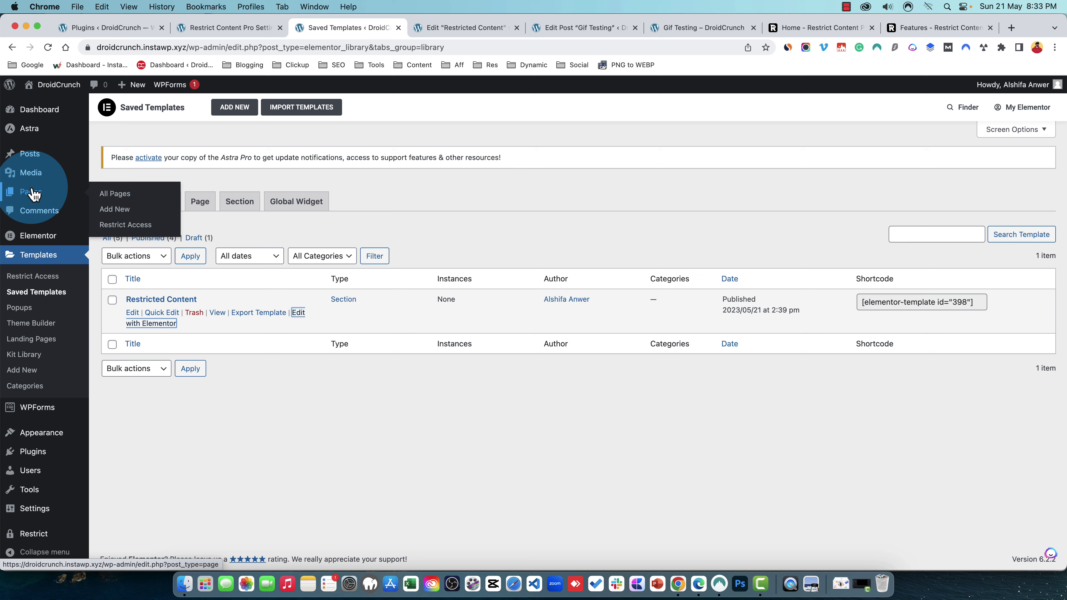
Restrict all pages to members with a certain role, with Editor and Author ticked.
click(119, 225)
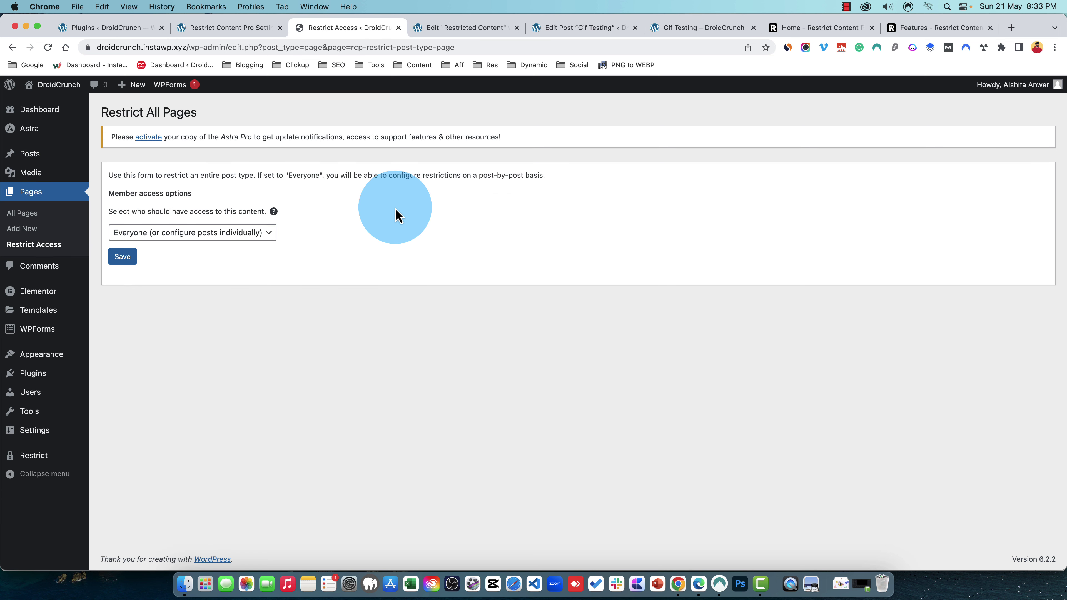
click(251, 235)
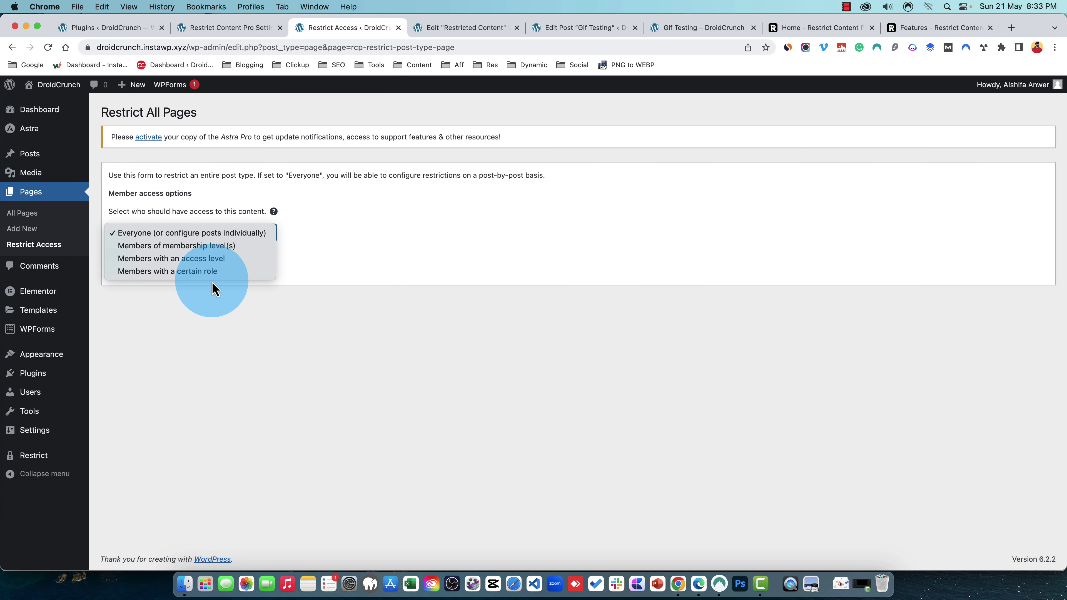
click(222, 272)
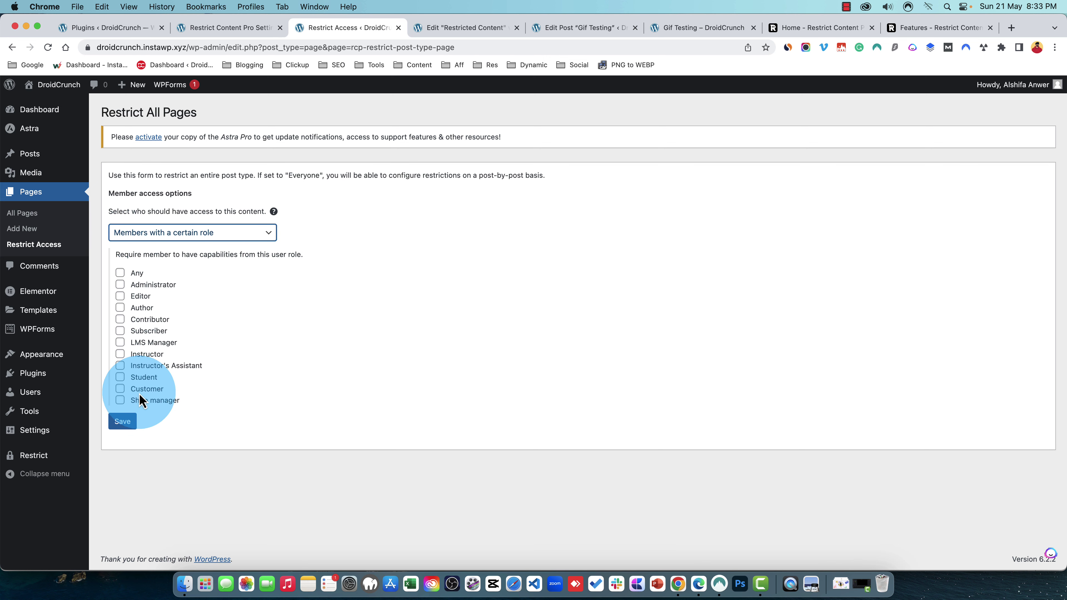
click(146, 312)
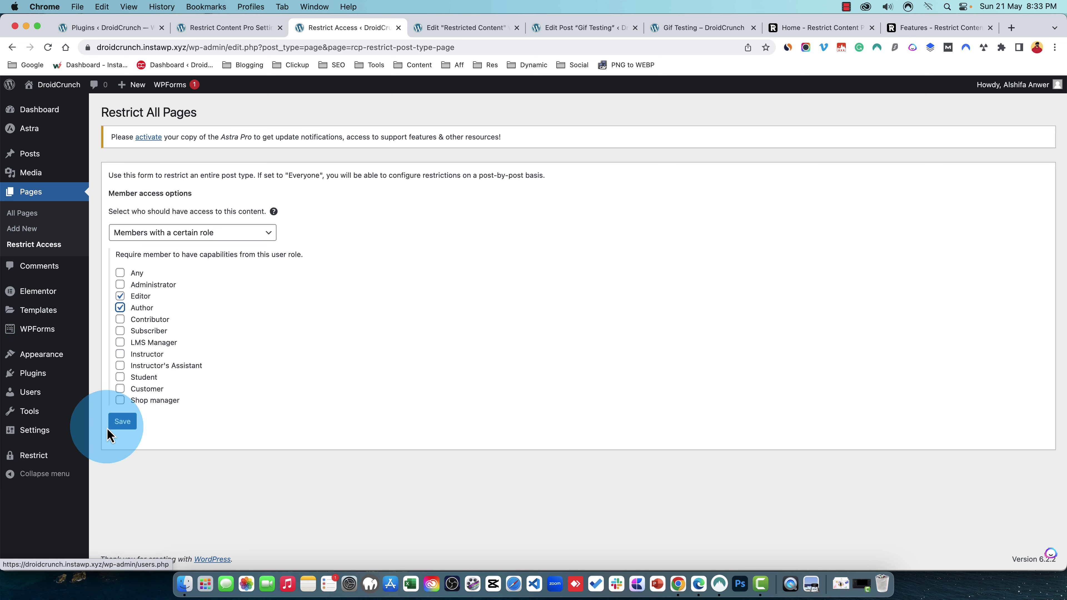
mouse_move(52, 159)
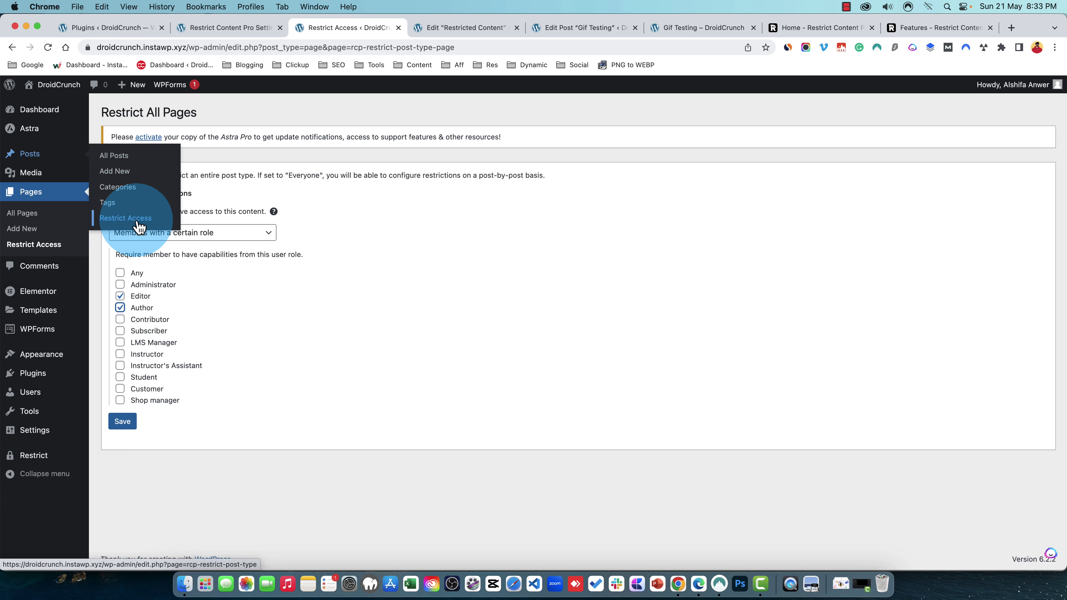
mouse_move(46, 180)
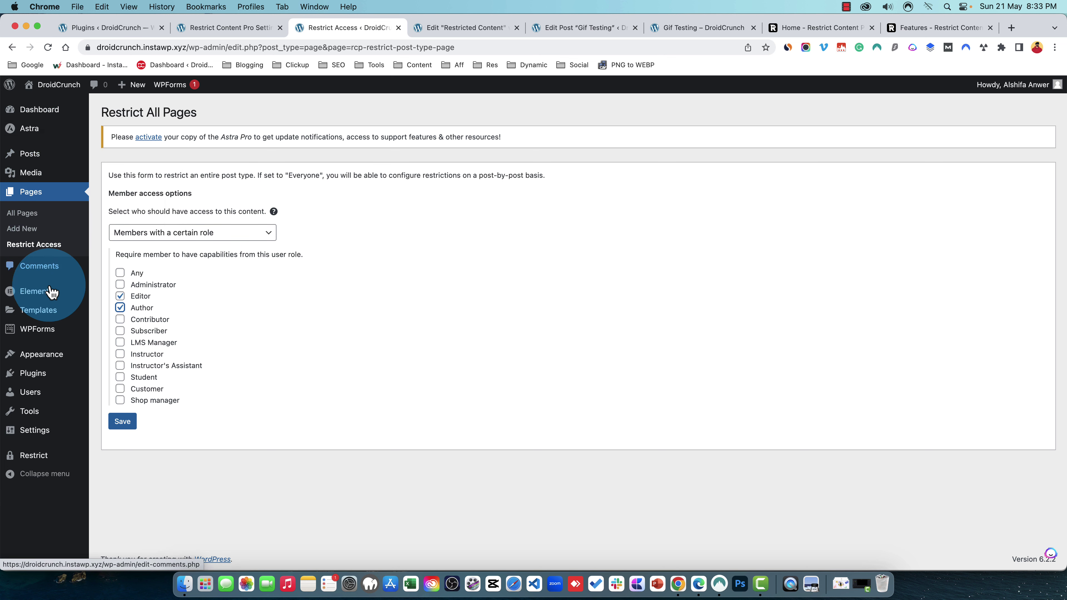
mouse_move(52, 299)
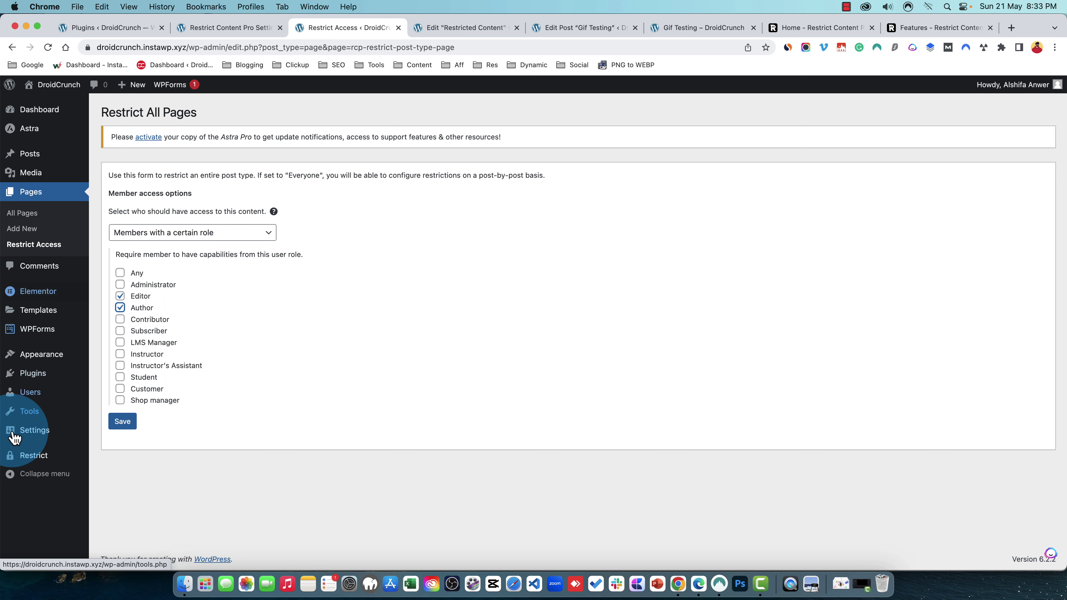
mouse_move(44, 384)
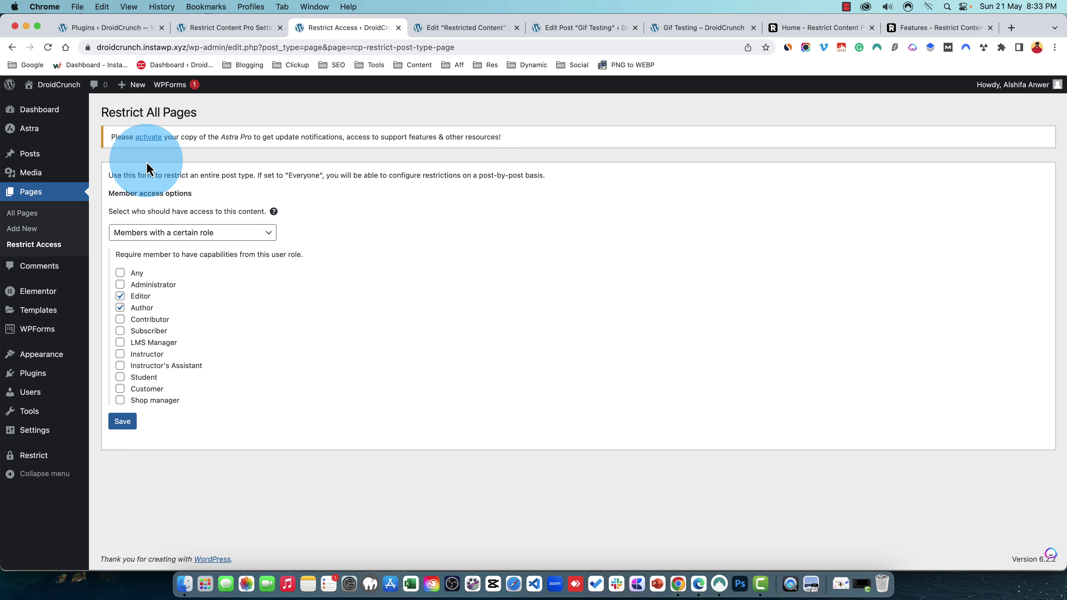
In a new tab beside Restrict Access, search 'res' and open the Restrict Content Pro site.
right_click(383, 36)
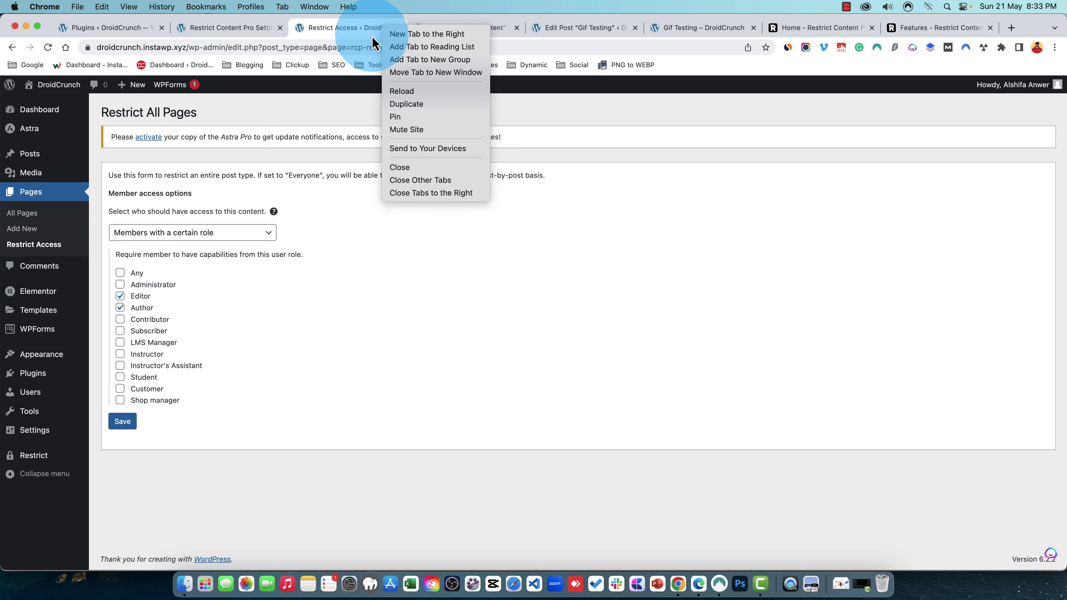
click(403, 35)
text(res)
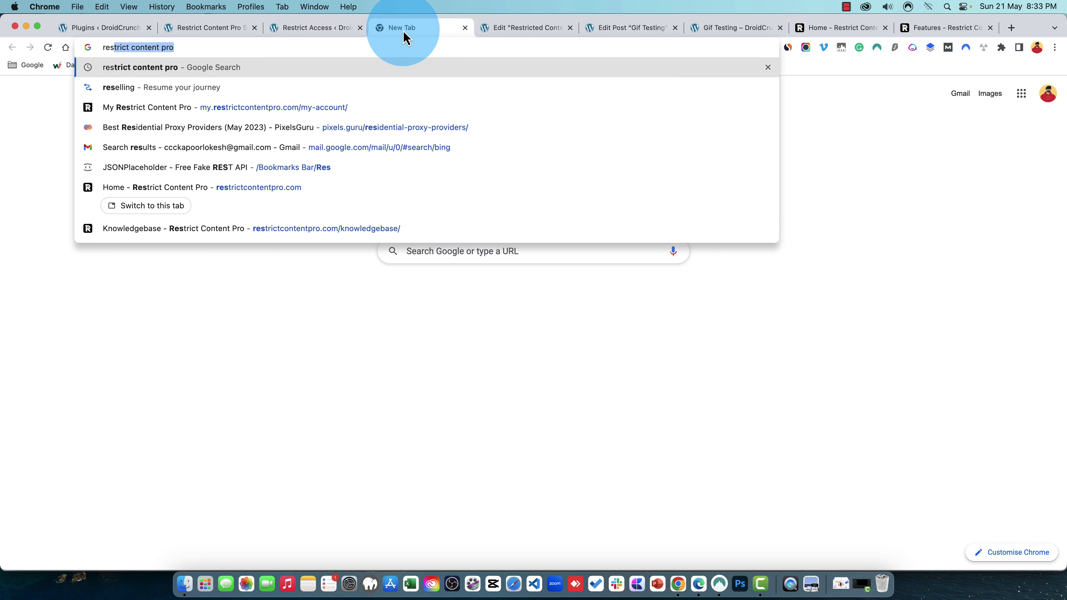
key(Return)
click(237, 209)
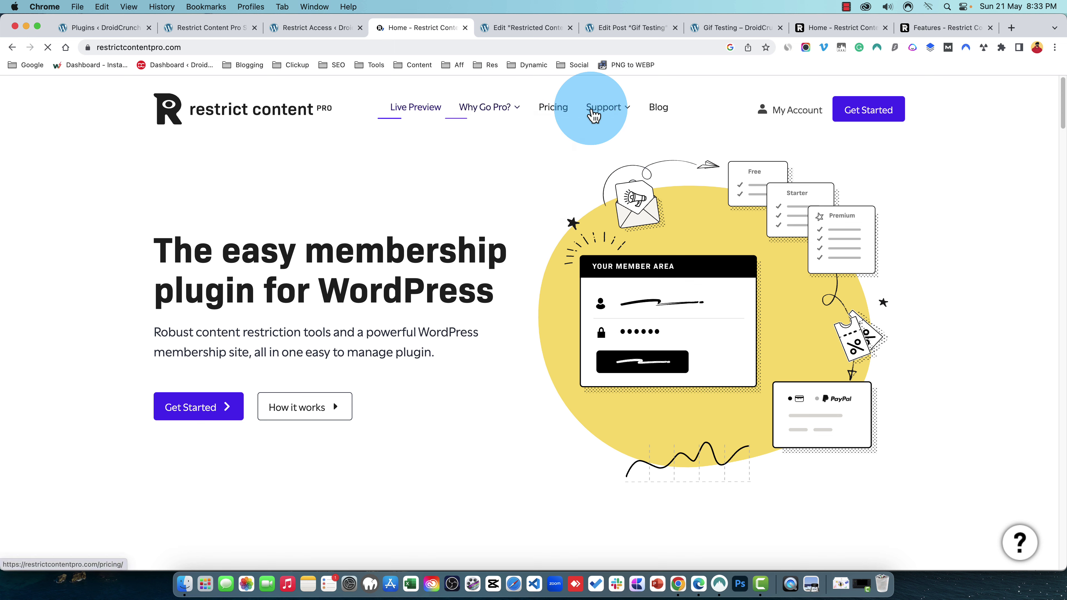
Go to Support > Knowledgebase and scroll down to the Shortcodes list with [restrict].
mouse_move(605, 108)
click(618, 163)
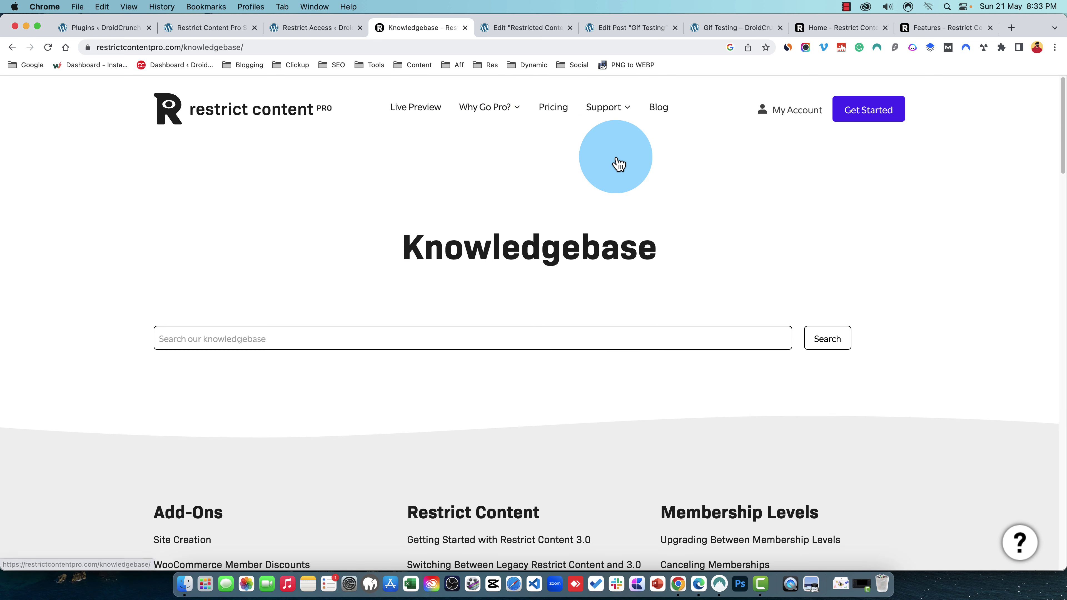
scroll(390, 358, down, 10)
scroll(462, 354, up, 5)
scroll(453, 370, down, 15)
scroll(587, 424, down, 5)
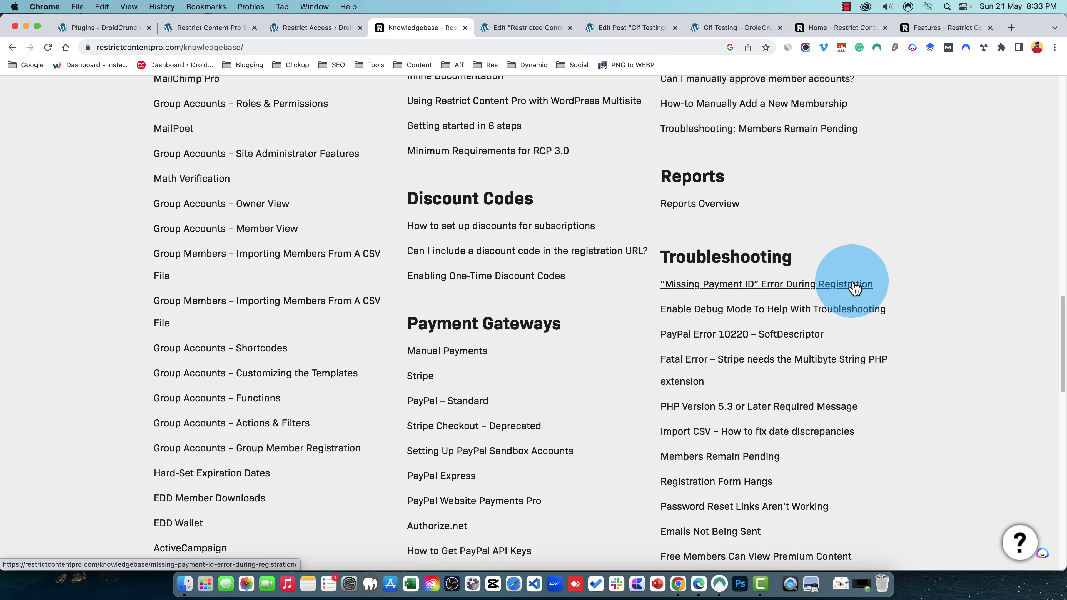
scroll(612, 215, down, 5)
scroll(533, 255, up, 6)
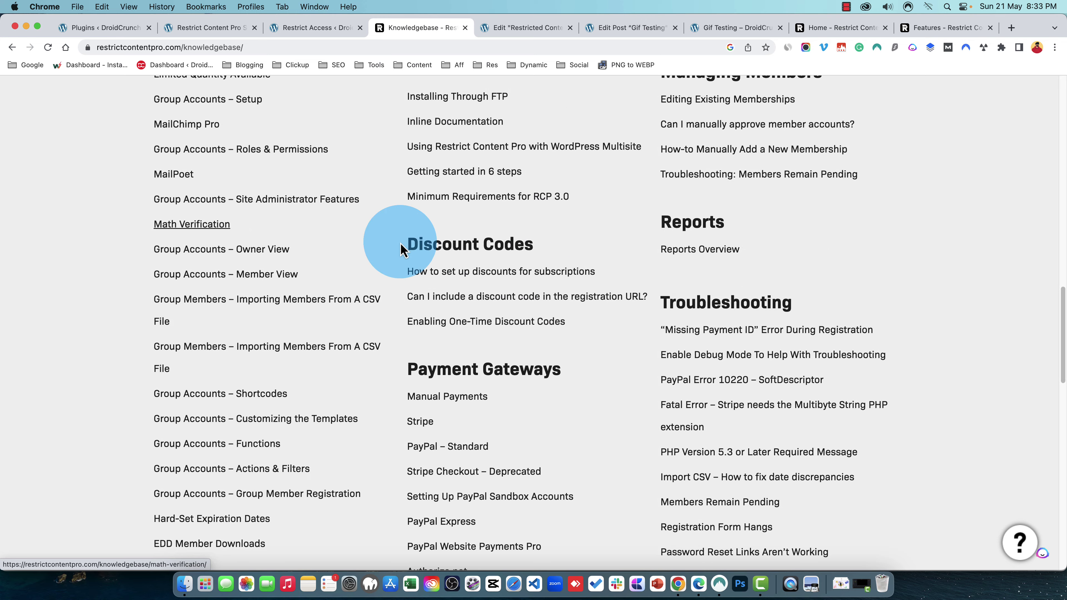
scroll(424, 255, down, 15)
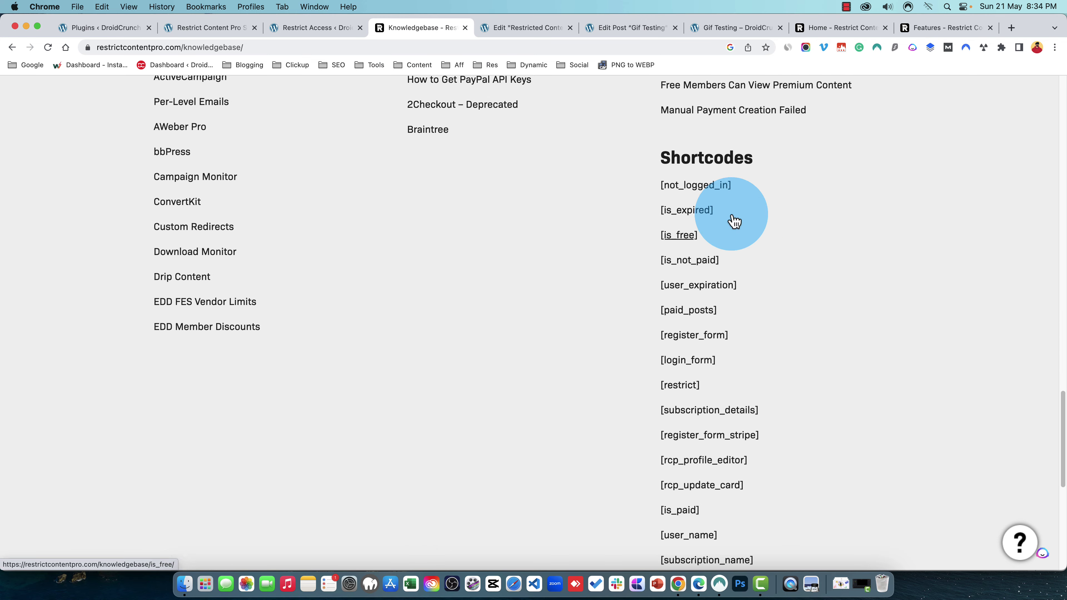
scroll(756, 336, down, 3)
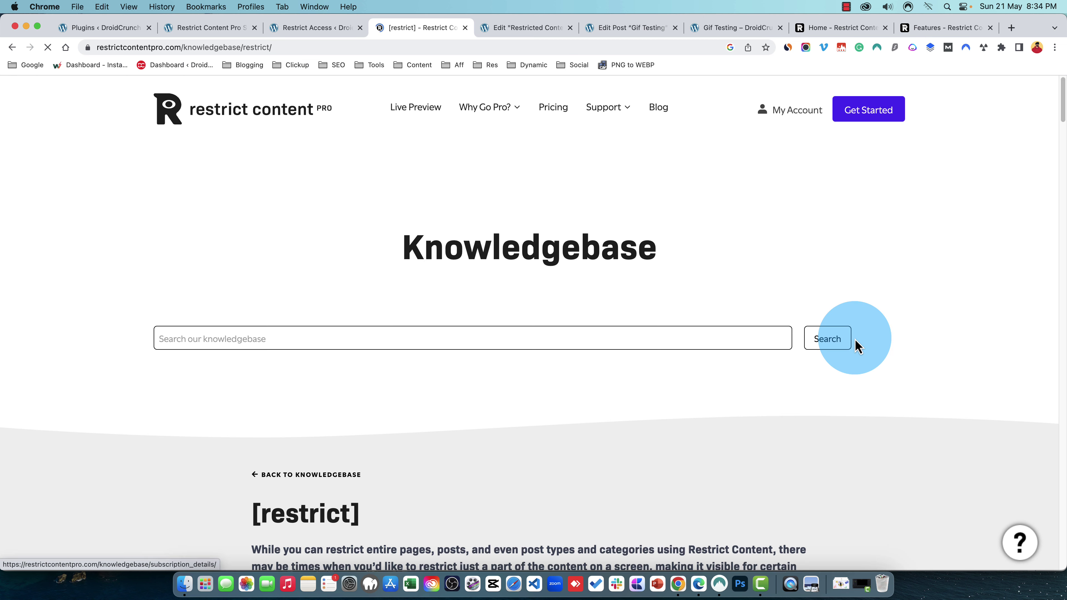
Scroll through the [restrict] shortcode article's parameters, then go to the Pricing page.
scroll(315, 315, down, 15)
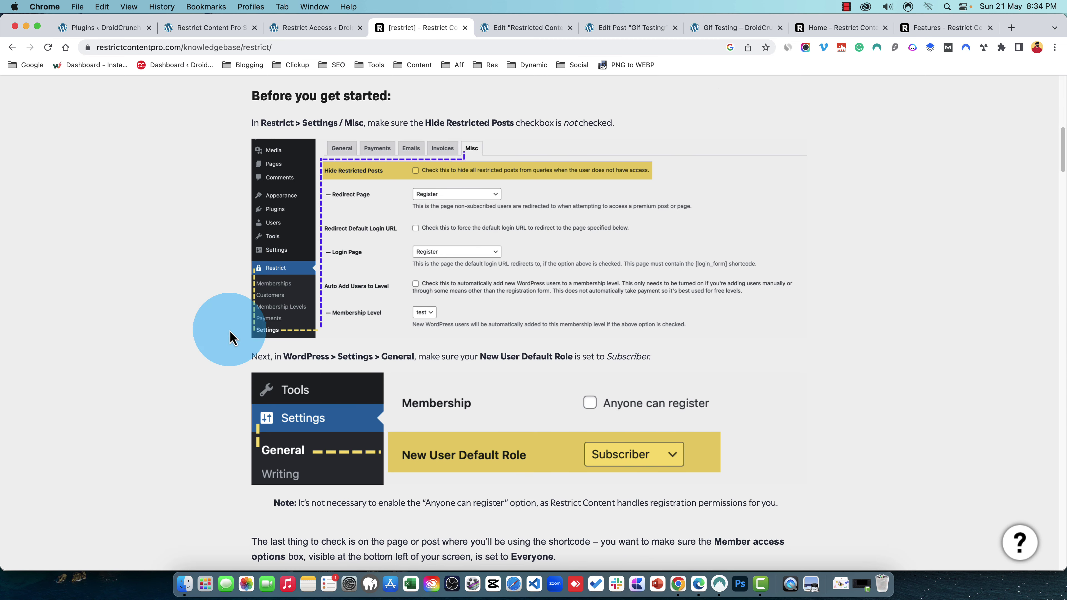
scroll(505, 341, down, 15)
scroll(505, 341, down, 20)
scroll(505, 341, down, 12)
scroll(509, 342, down, 20)
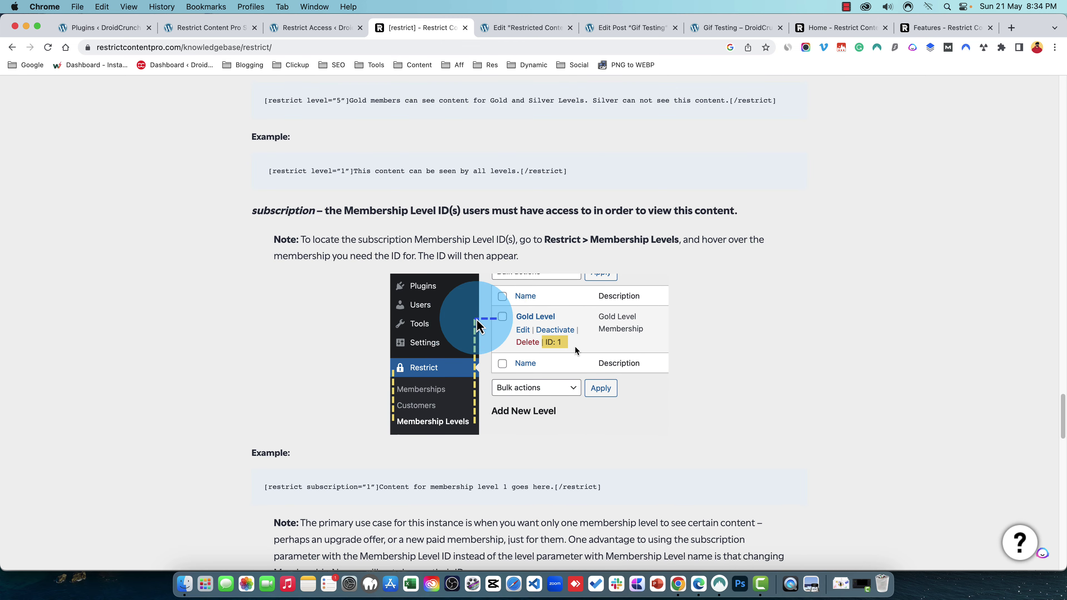
scroll(533, 319, down, 10)
scroll(552, 318, up, 20)
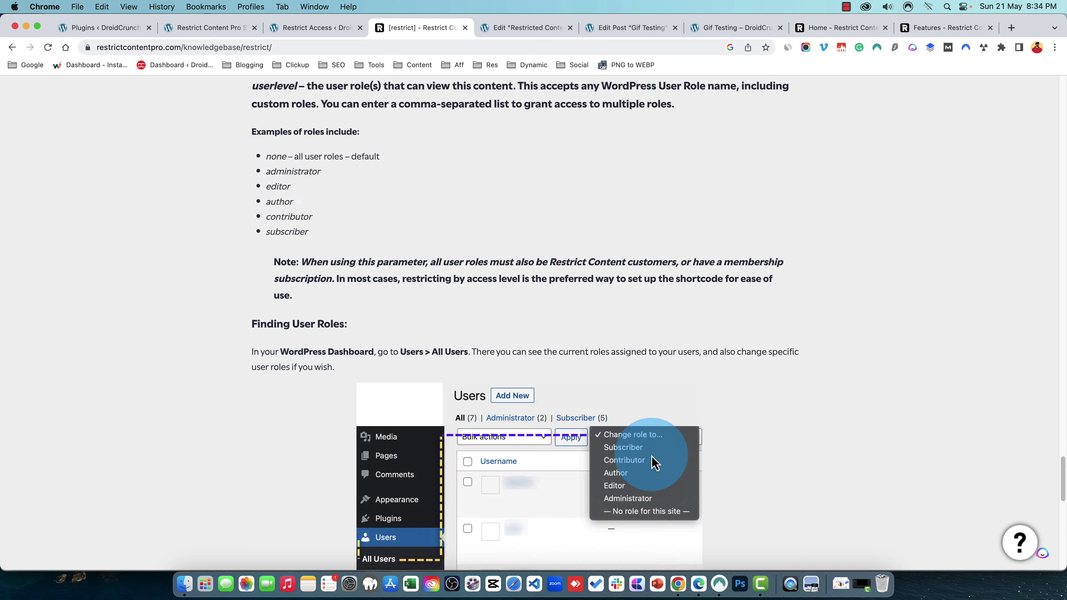
scroll(559, 257, up, 20)
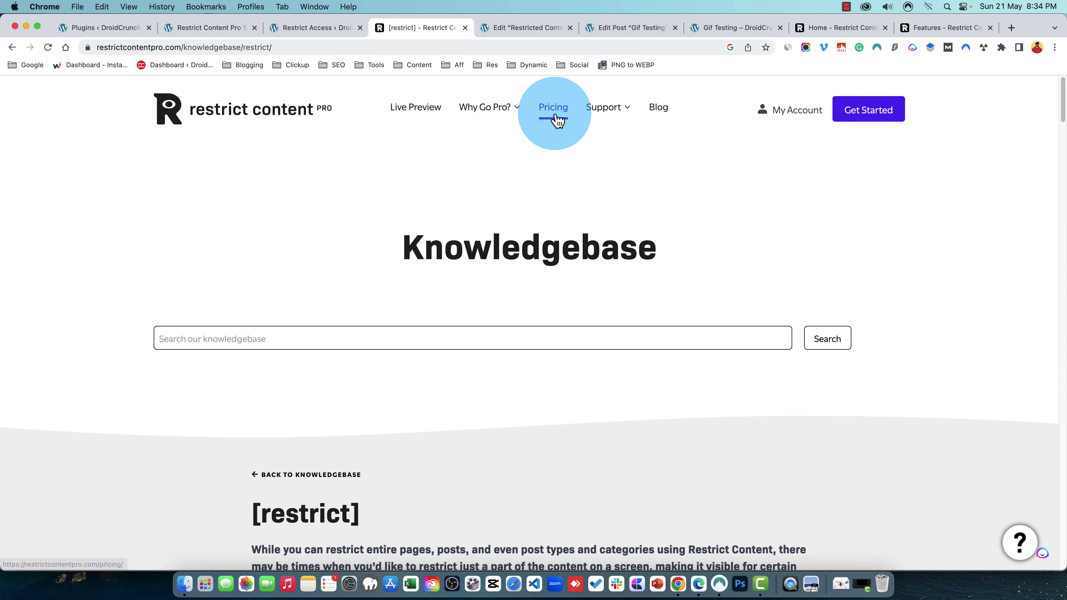
click(554, 115)
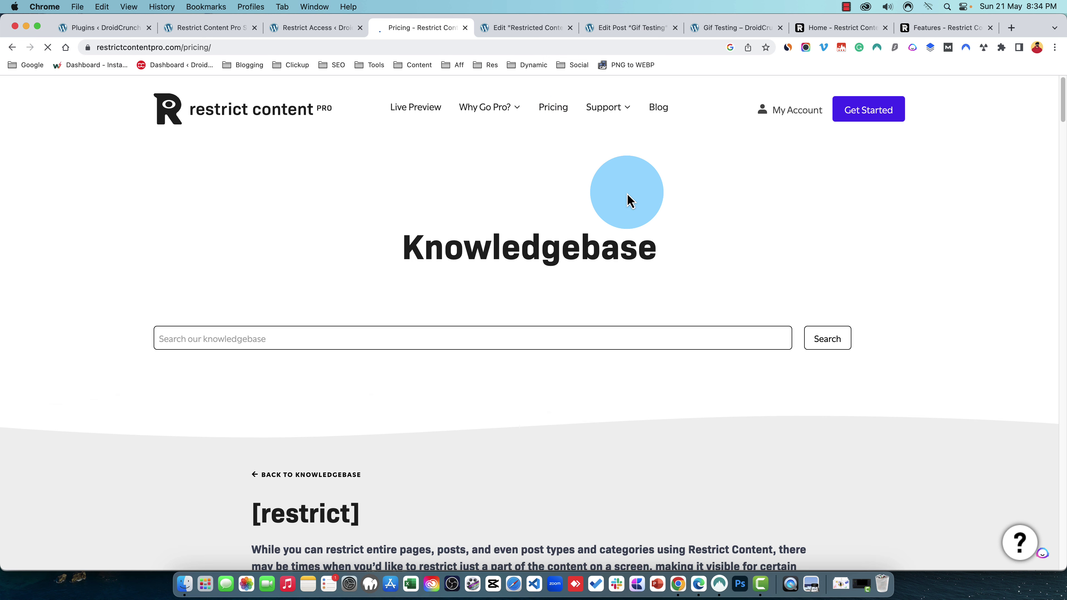
Compare the Free plan with Pro at $99/Year for 1 Site, briefly opening the pre-sales contact form.
scroll(632, 200, down, 5)
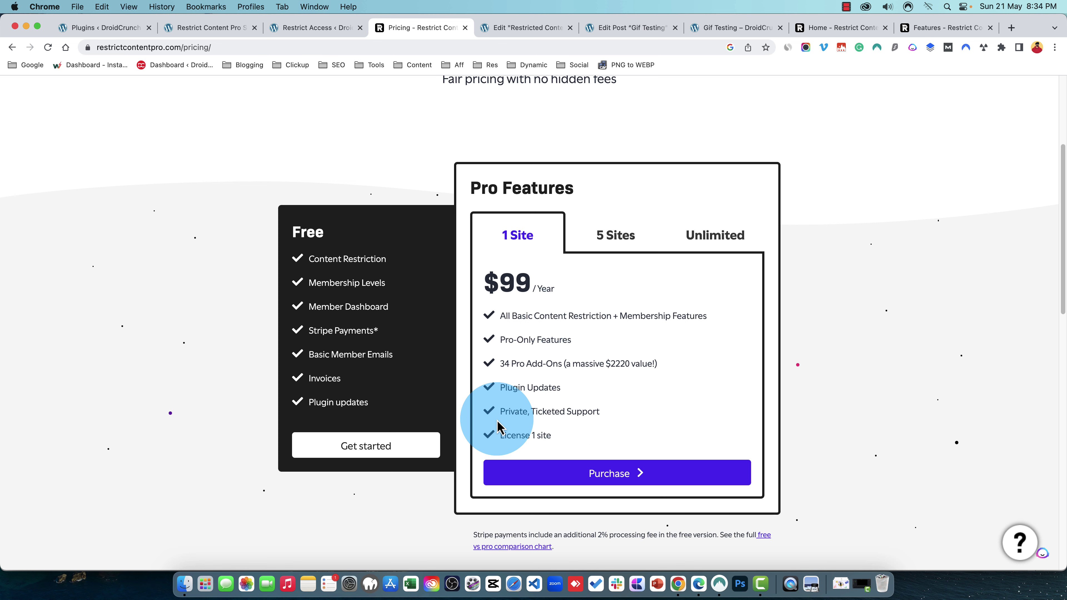
click(1022, 543)
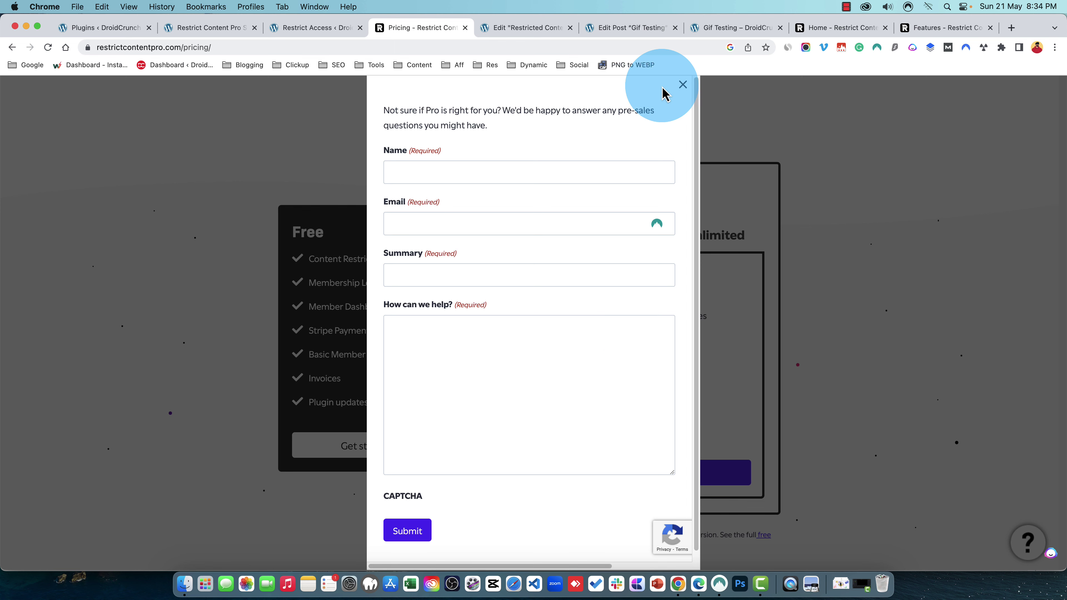
click(683, 87)
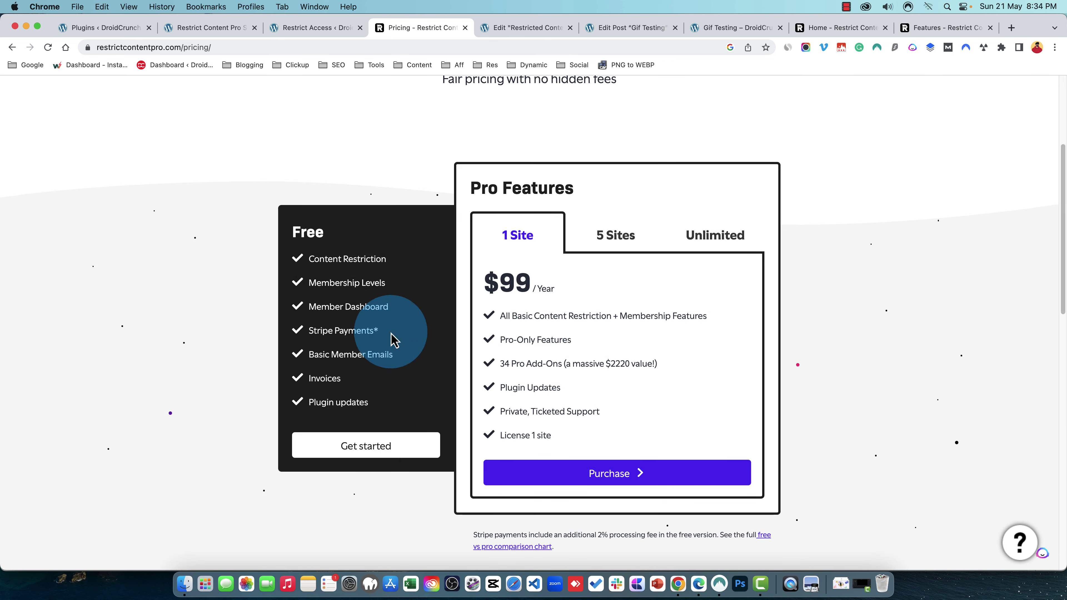
scroll(718, 393, down, 5)
scroll(725, 365, up, 10)
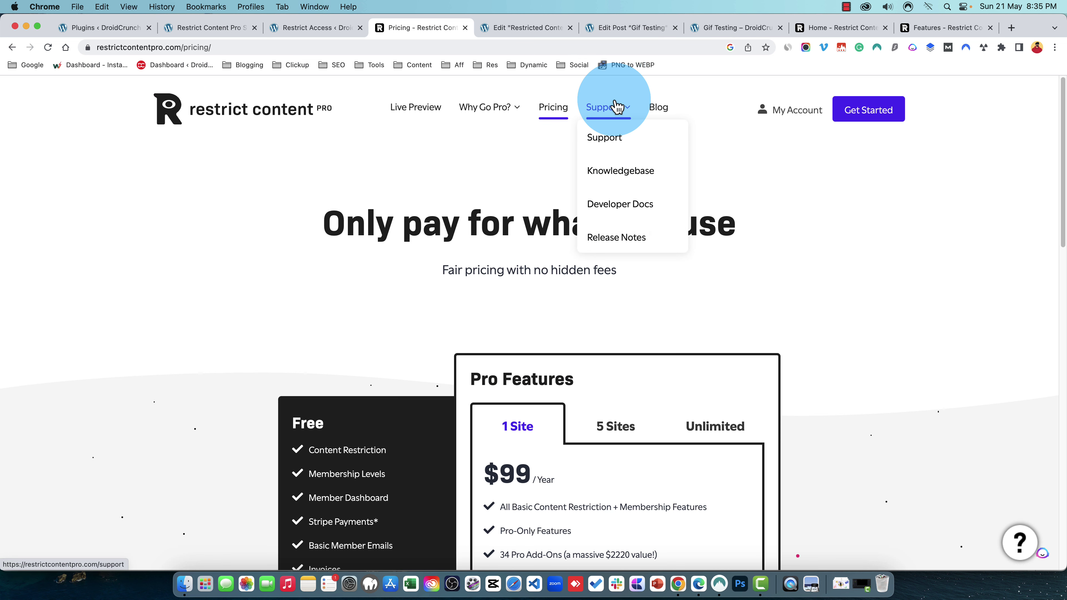
View Restrict Content Pro Support in a new tab, then return to the Pricing page's 5 Sites plan ($149/Year).
super+click(605, 138)
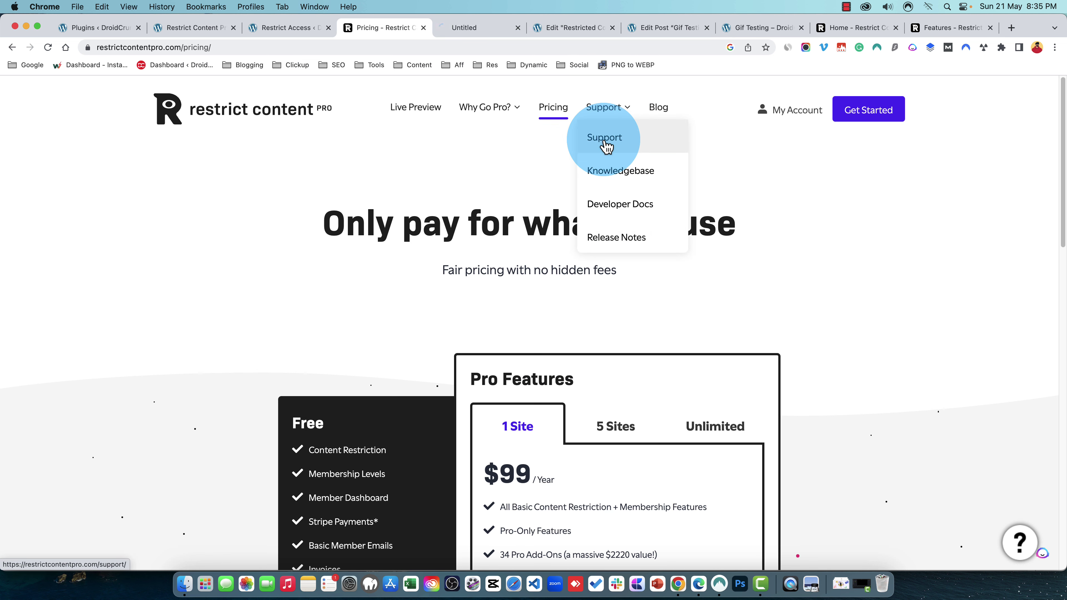
click(469, 29)
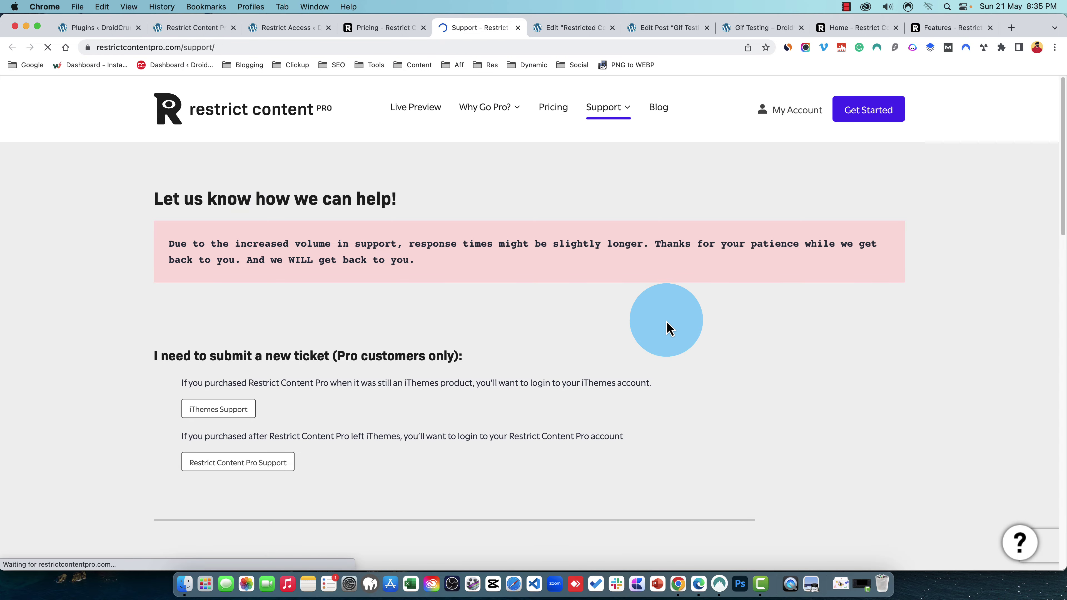
scroll(667, 322, down, 4)
click(249, 302)
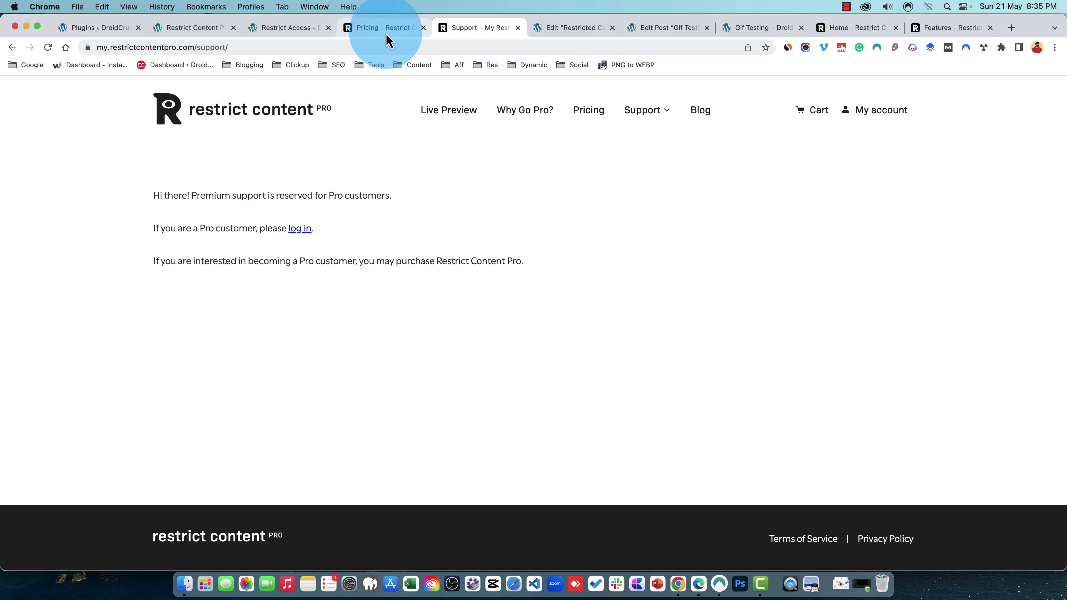
click(384, 27)
scroll(525, 374, down, 7)
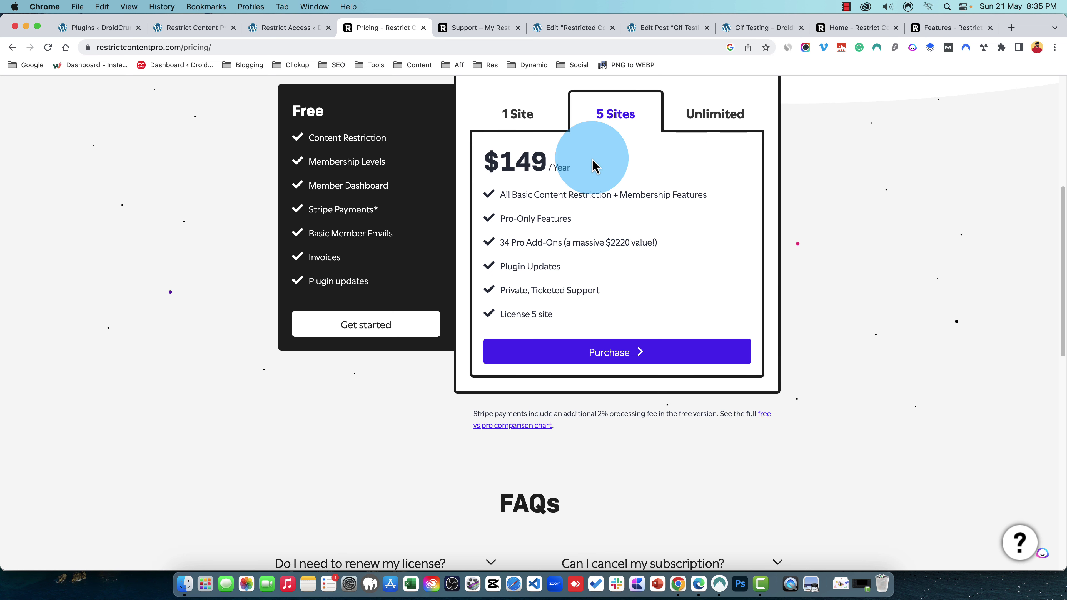
Switch the Pro Features card to Unlimited ($249/Year, 34 Pro Add-Ons) and skim the FAQs.
click(735, 120)
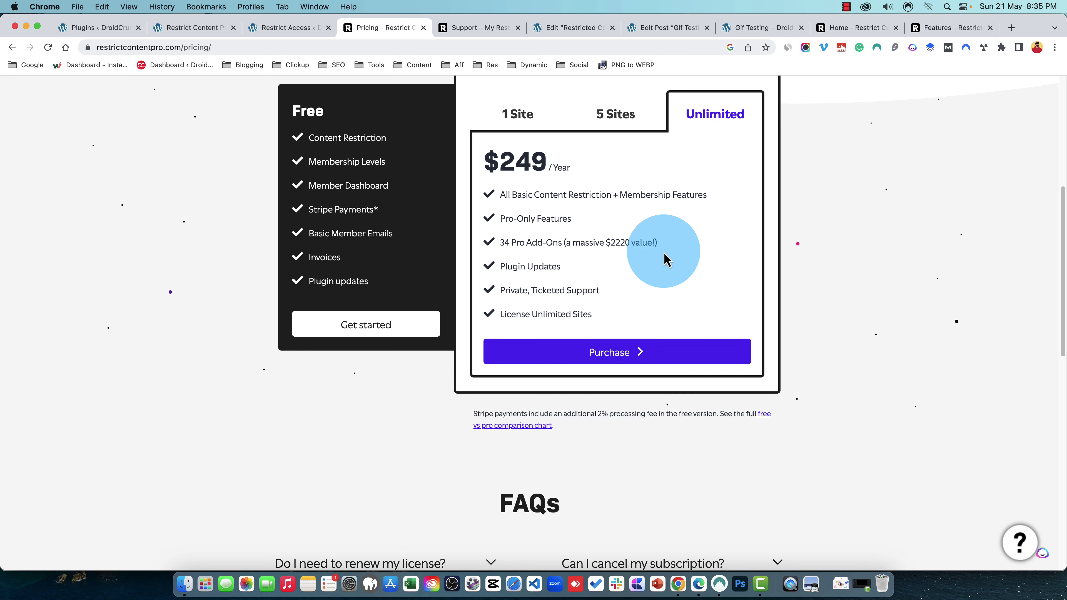
scroll(861, 262, down, 8)
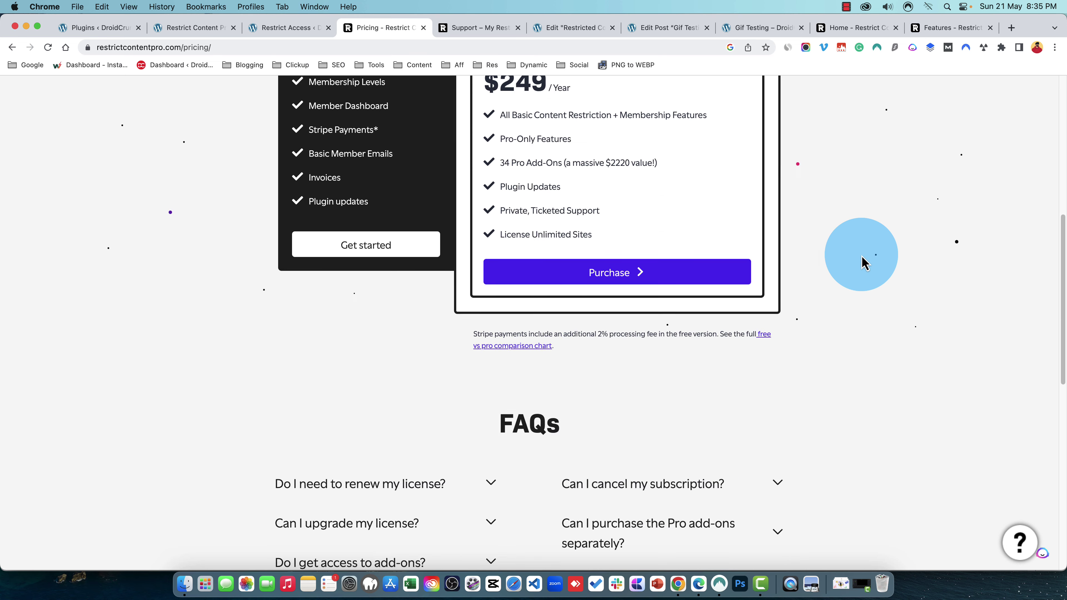
scroll(862, 260, down, 5)
scroll(862, 260, up, 15)
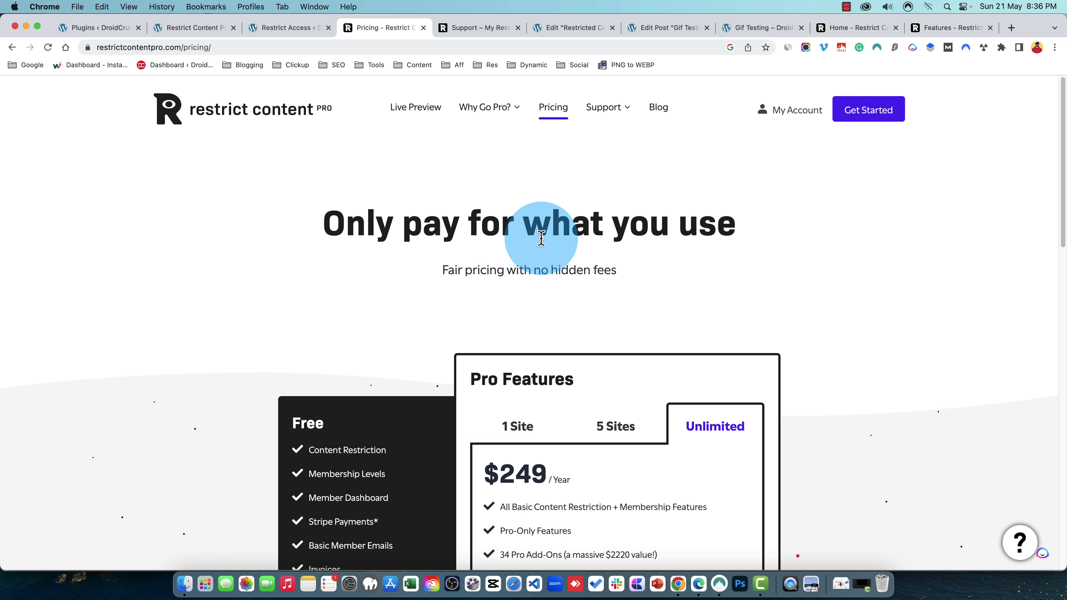
scroll(936, 286, down, 3)
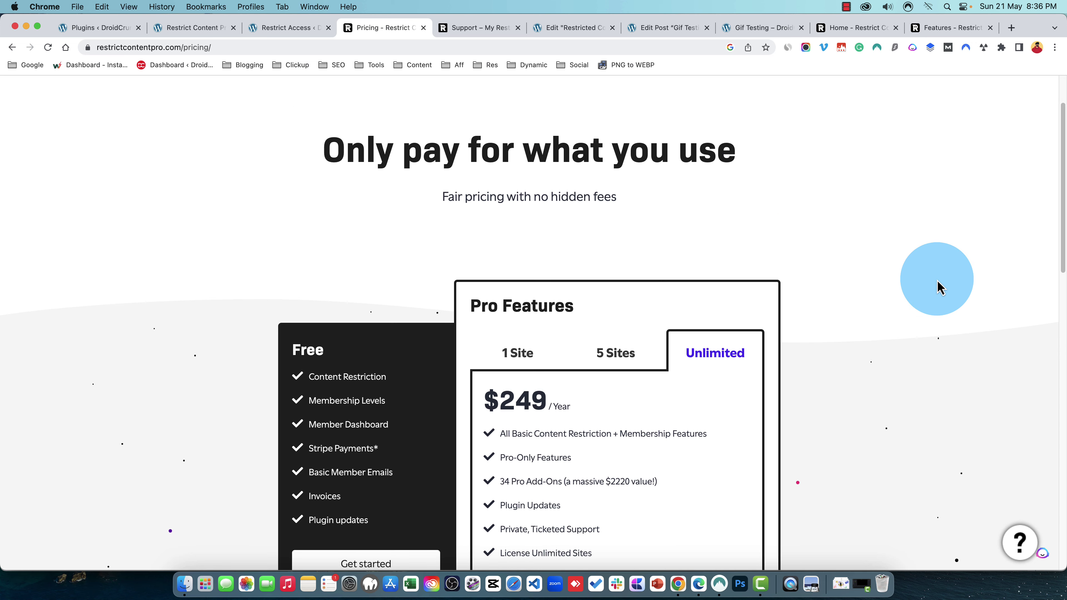
scroll(939, 287, up, 3)
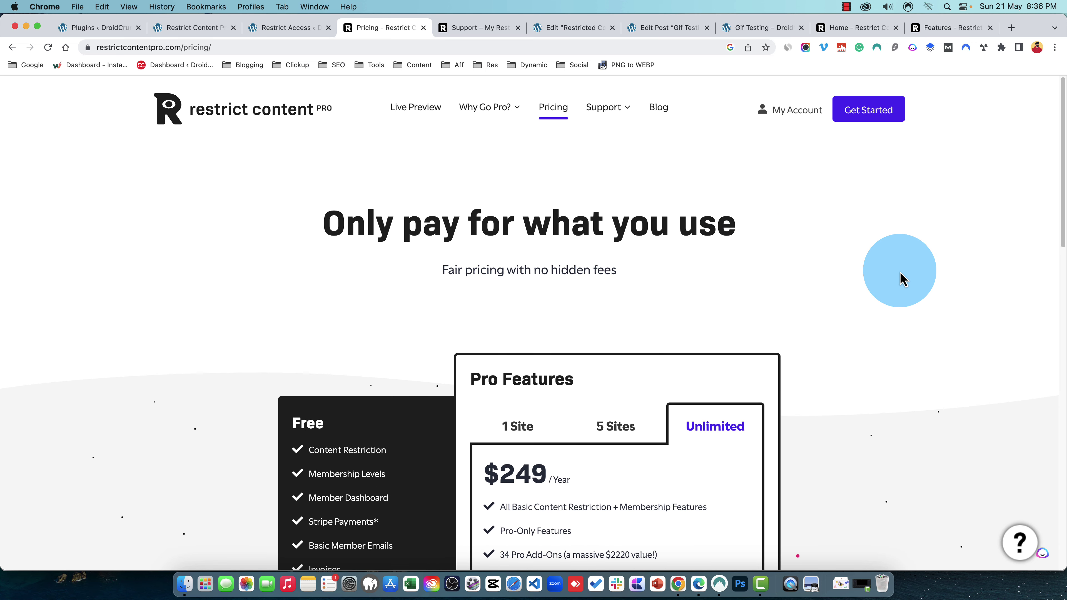